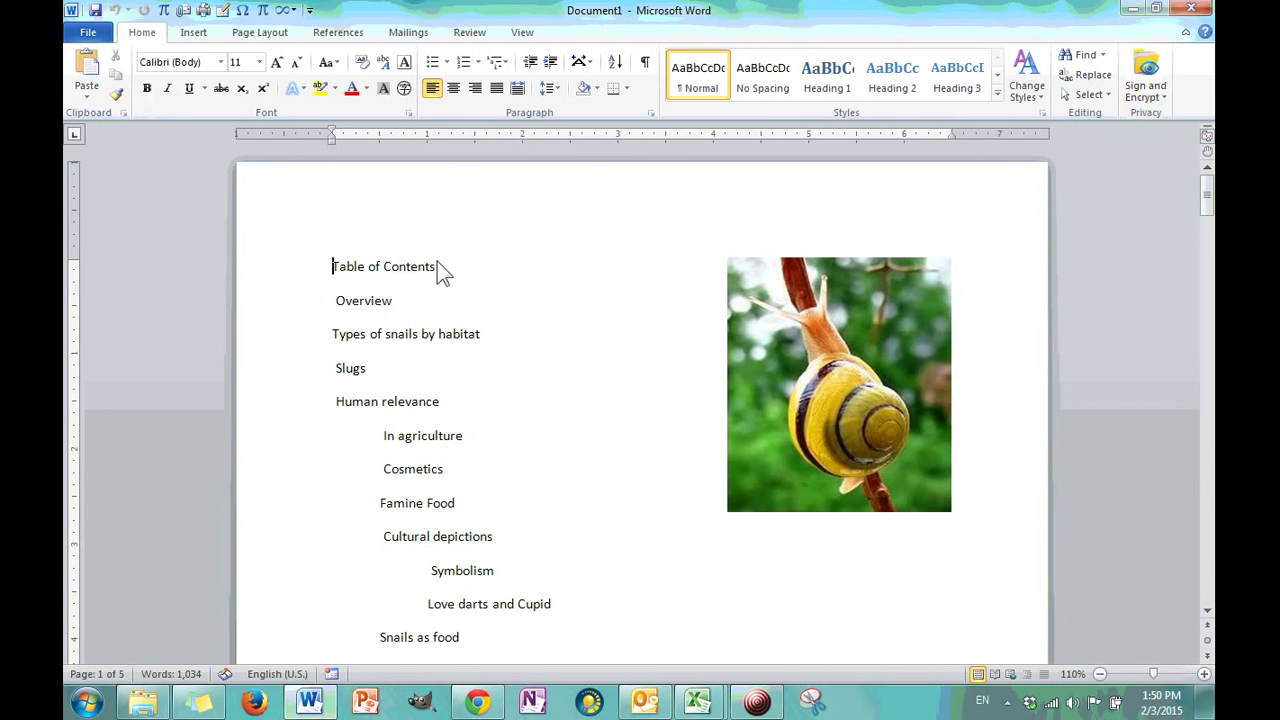
# - Visit the File view, return, and place the insertion point at the start of the Table of Contents line
pyautogui.click(98, 34)
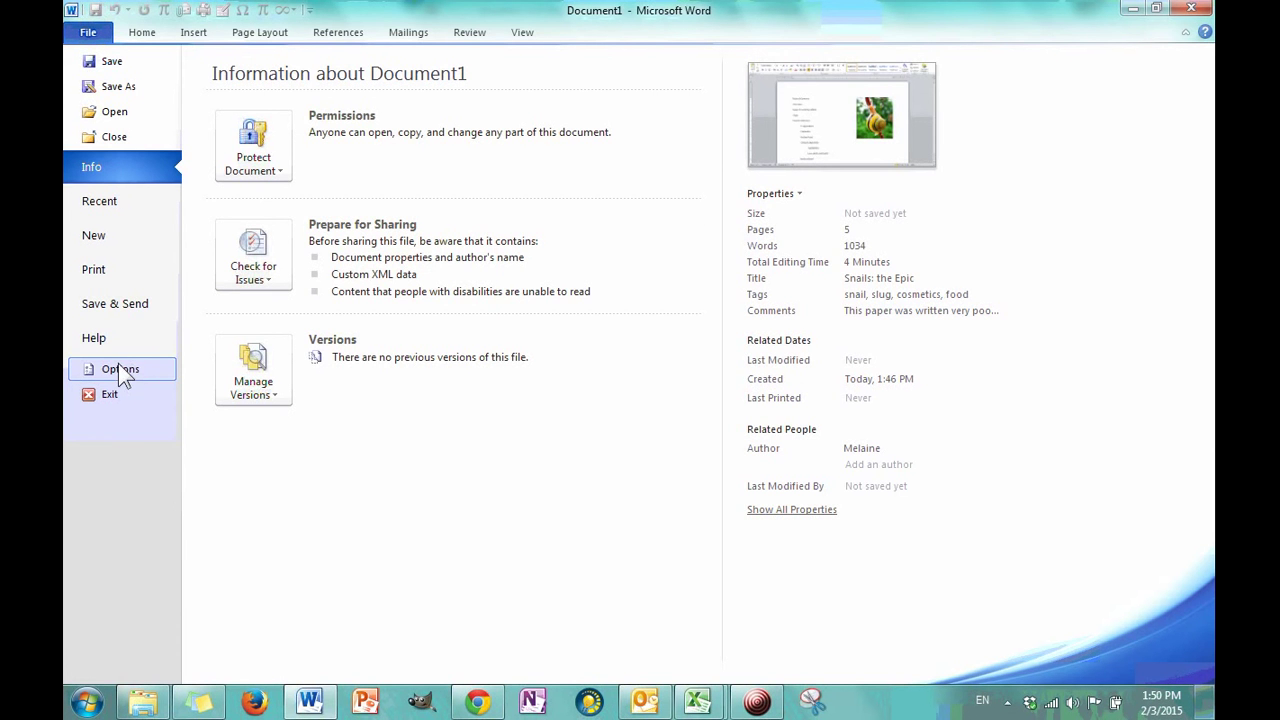
pyautogui.click(140, 32)
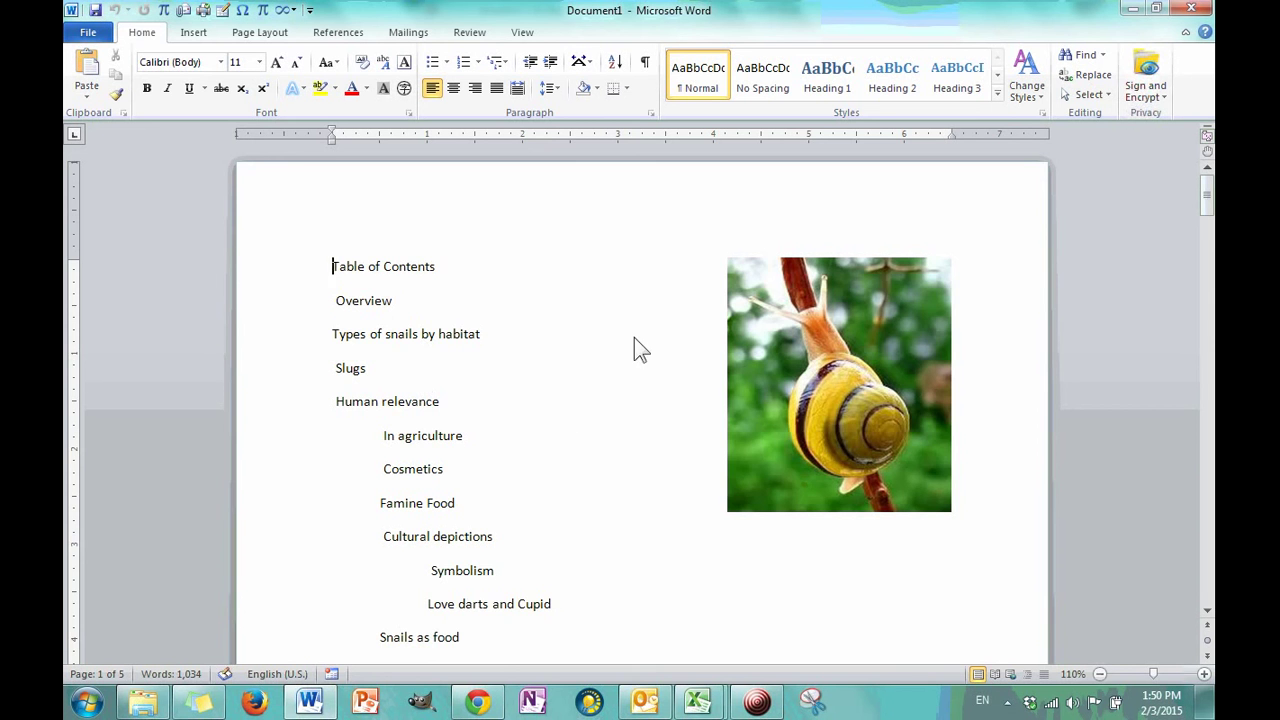
pyautogui.scroll(-3, 623, 280)
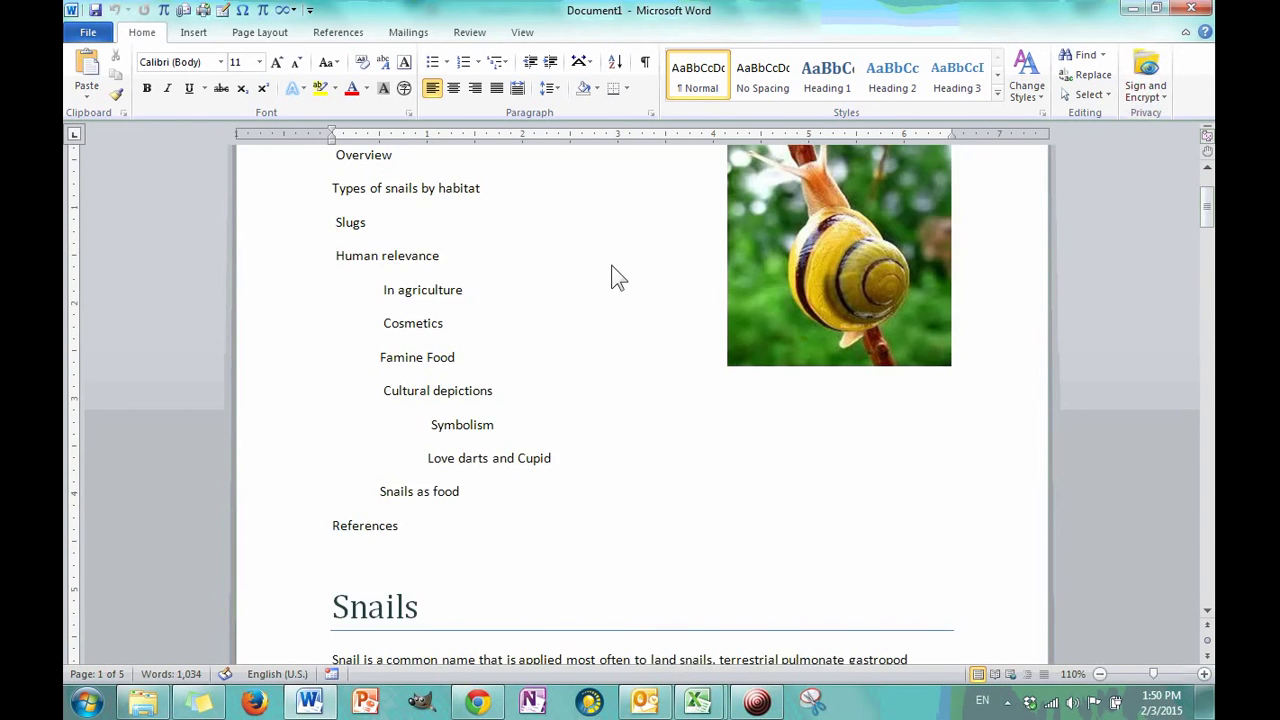
pyautogui.scroll(3, 614, 277)
pyautogui.click(508, 271)
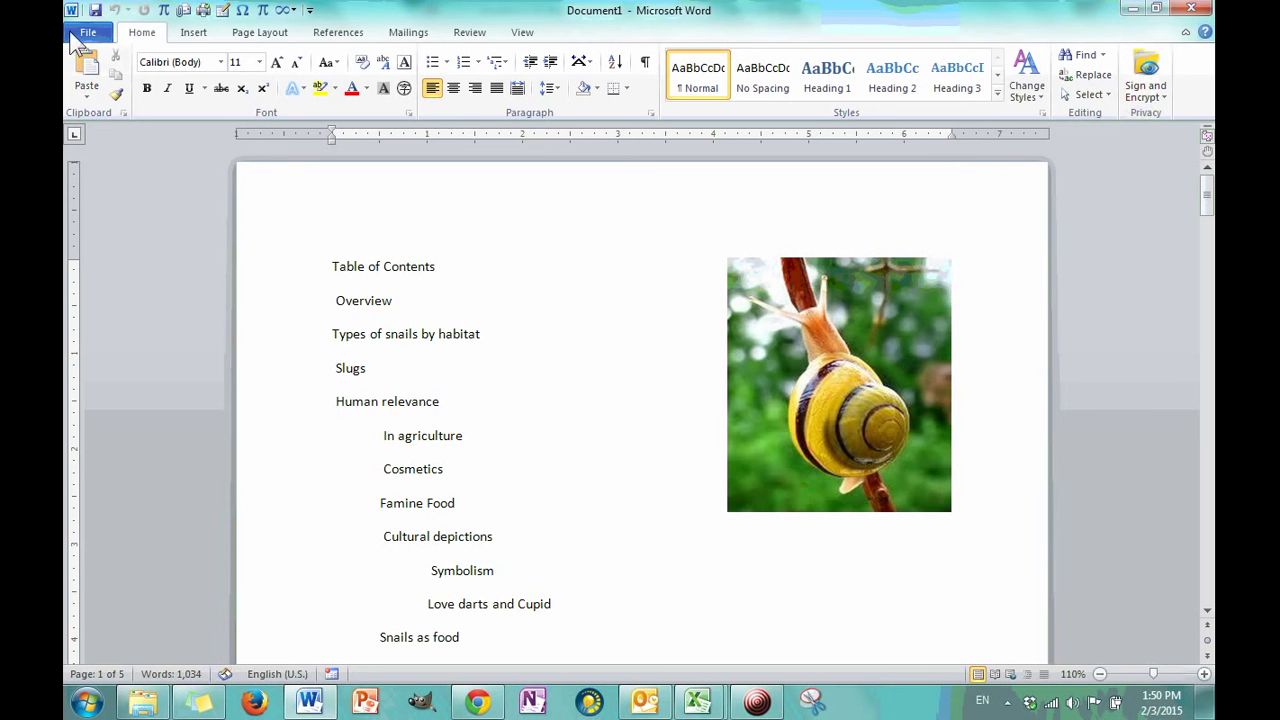
pyautogui.press('Home')
# - Open Word Options, browse the Display, Proofing, Advanced, Language, Typography and General pages, then open Customize Ribbon
pyautogui.click(89, 33)
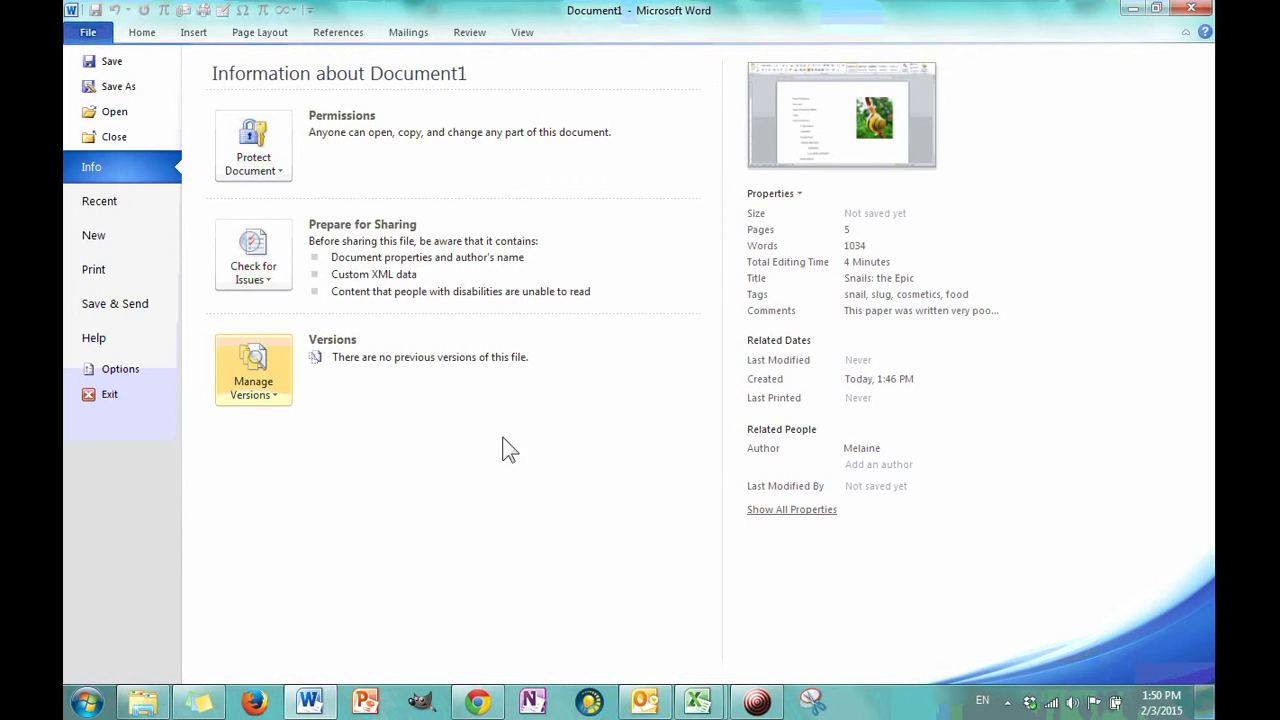
pyautogui.click(137, 370)
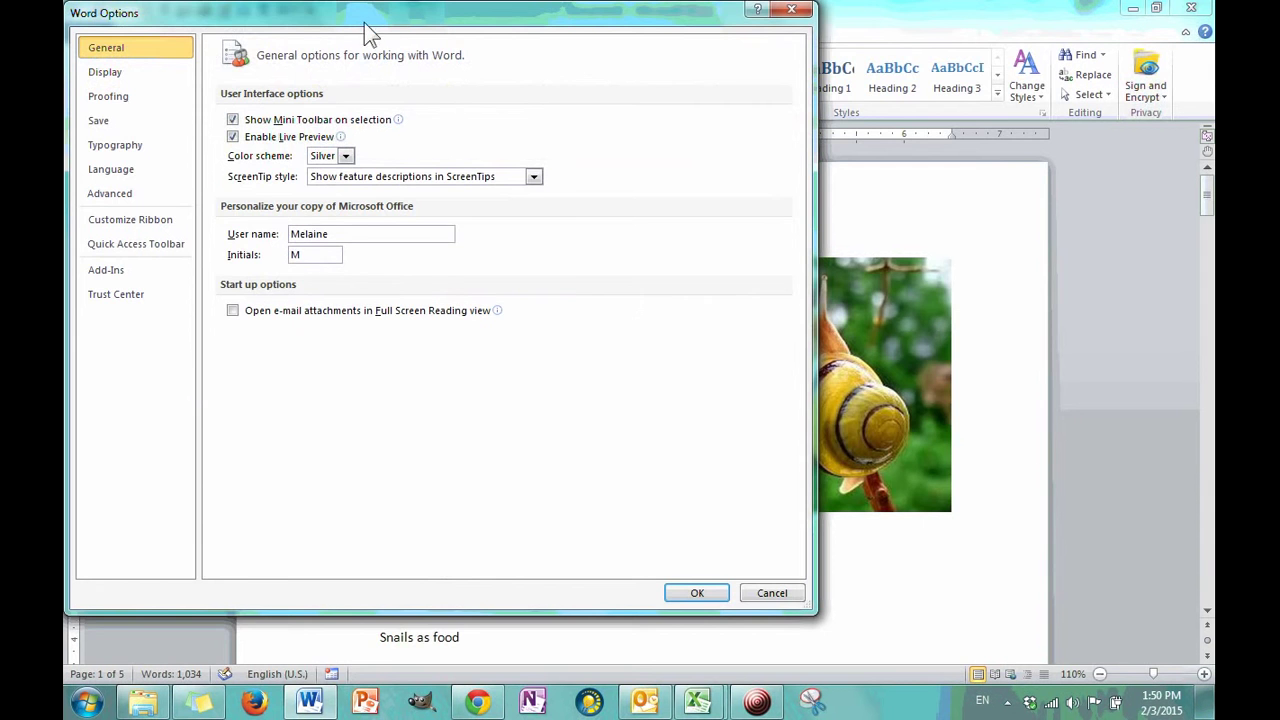
pyautogui.moveTo(360, 17); pyautogui.dragTo(551, 28)
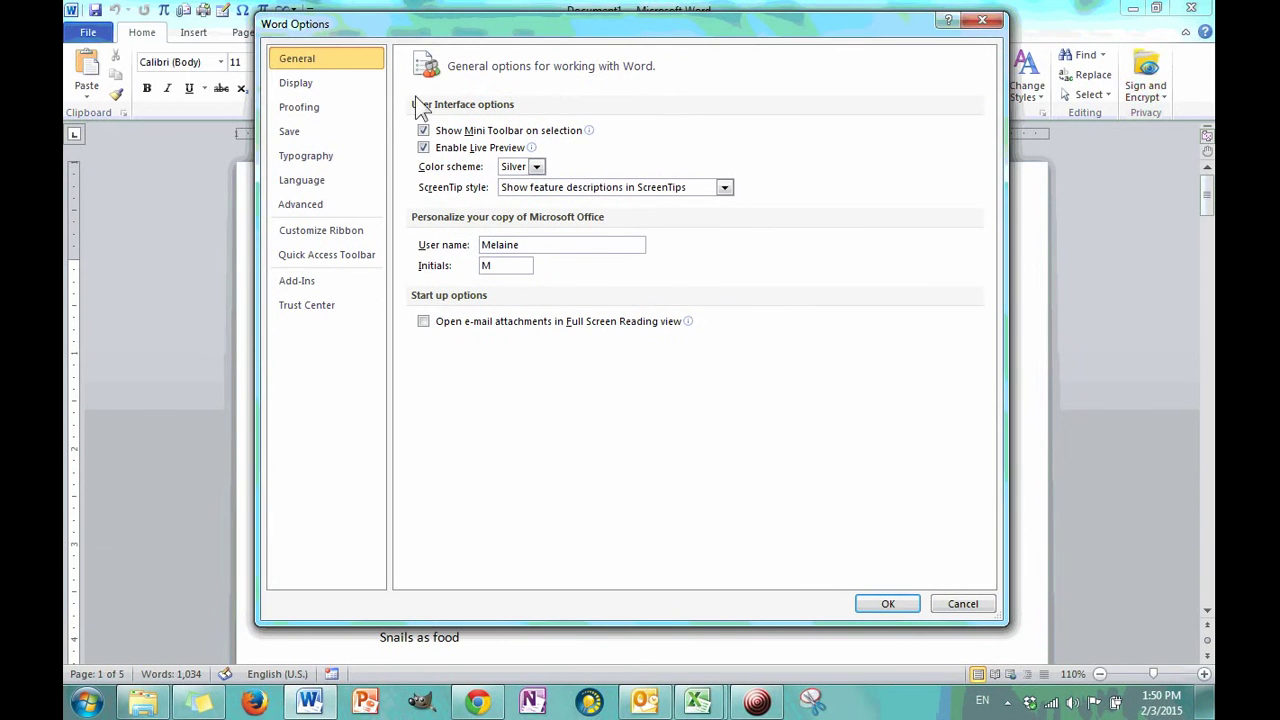
pyautogui.click(340, 82)
pyautogui.click(337, 108)
pyautogui.click(335, 204)
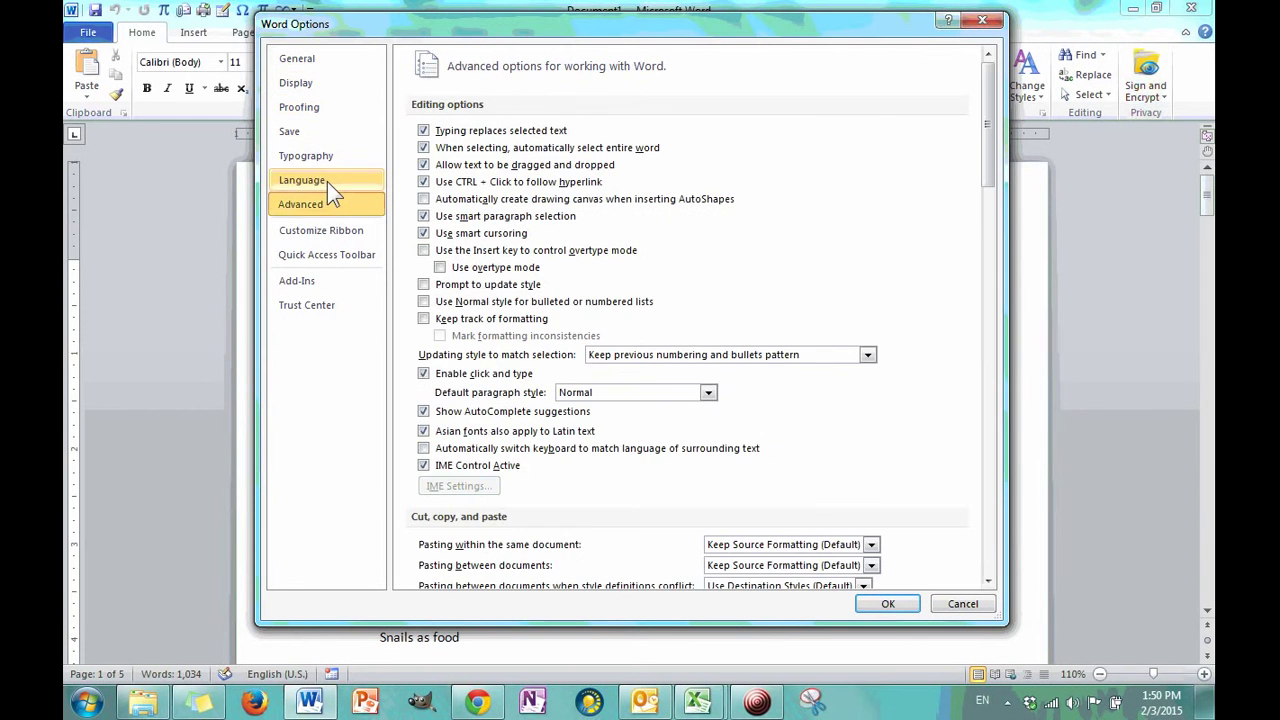
pyautogui.click(327, 180)
pyautogui.click(325, 158)
pyautogui.click(323, 62)
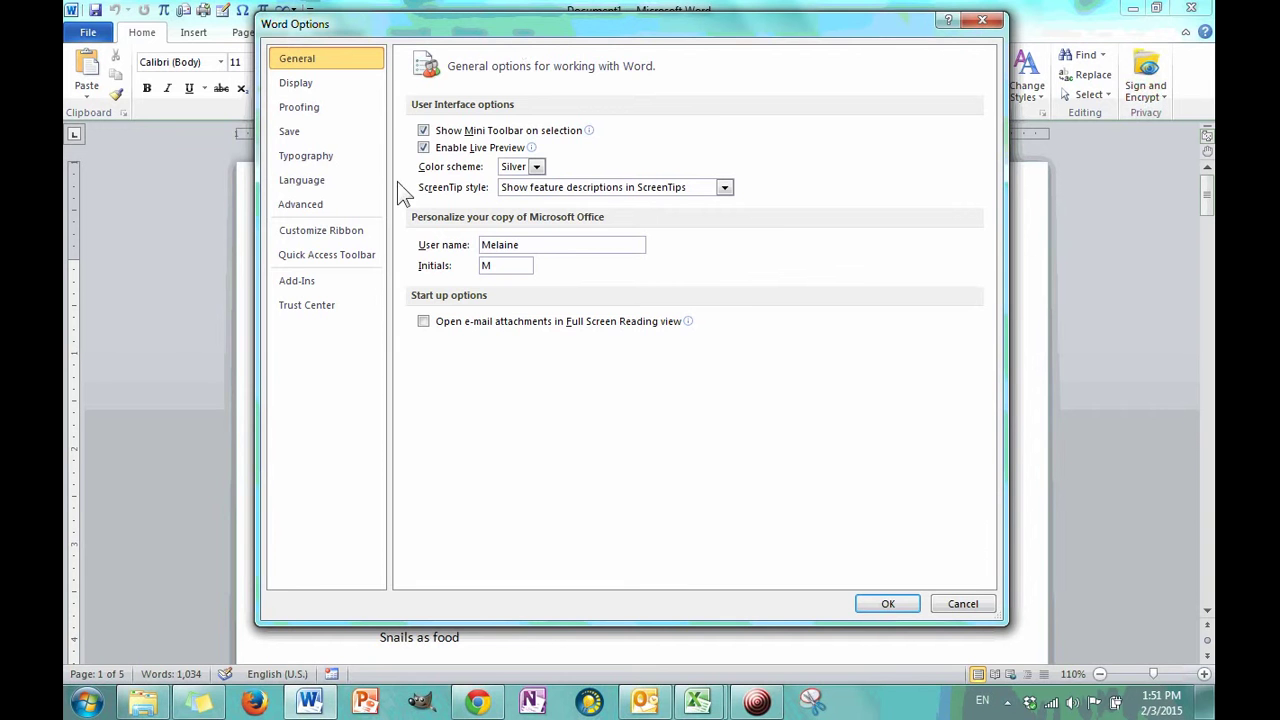
pyautogui.click(352, 225)
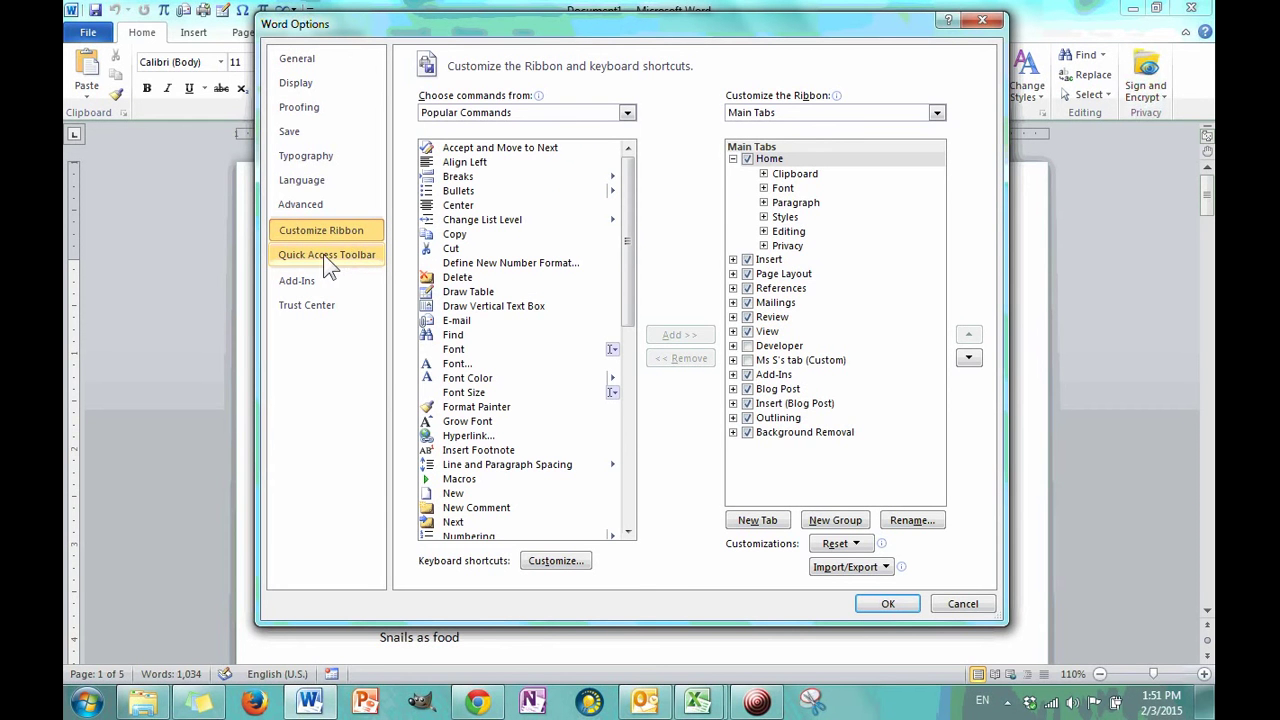
# - Enable the custom tab under Main Tabs, apply with OK, and view its Test group, New Group and Another group
pyautogui.click(323, 255)
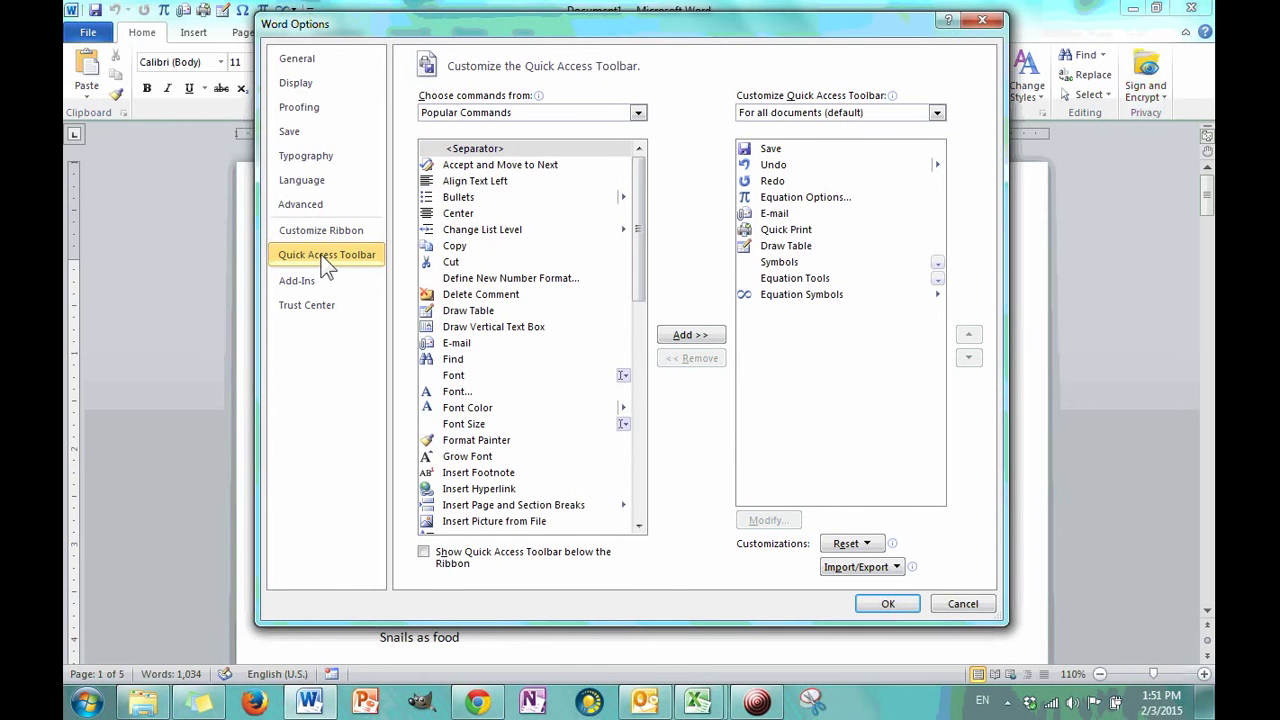
pyautogui.click(336, 230)
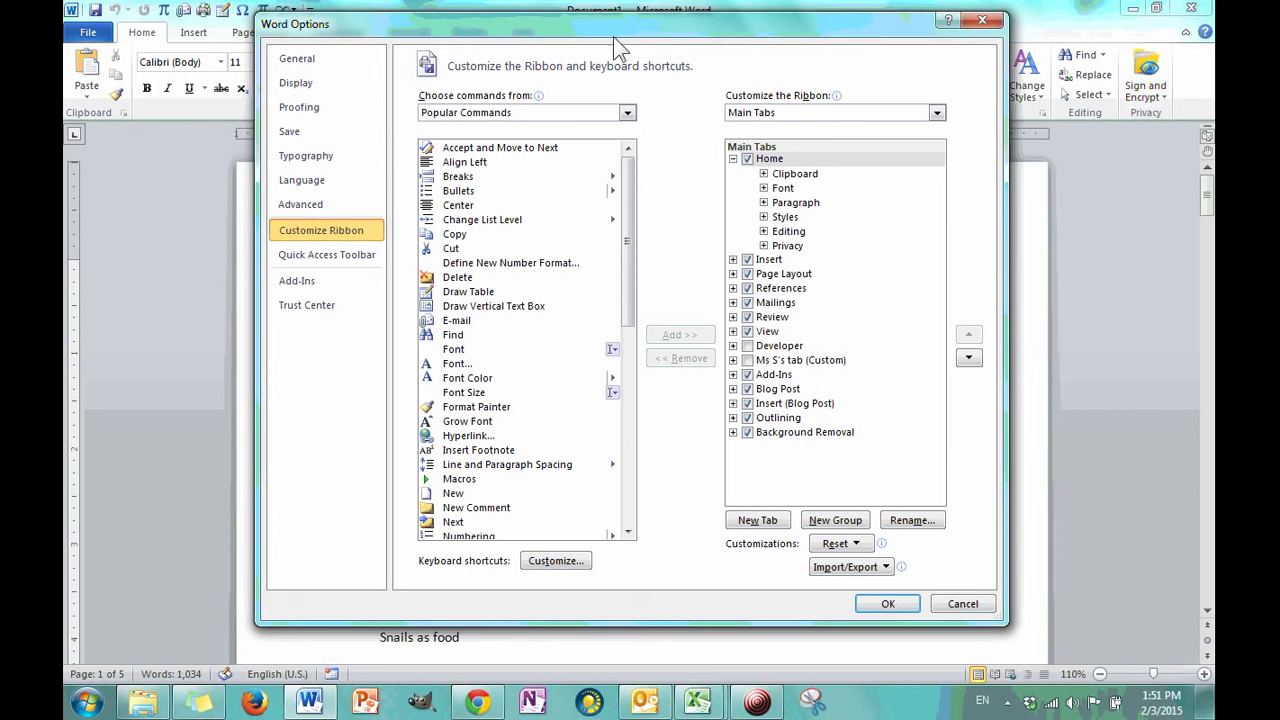
pyautogui.click(748, 361)
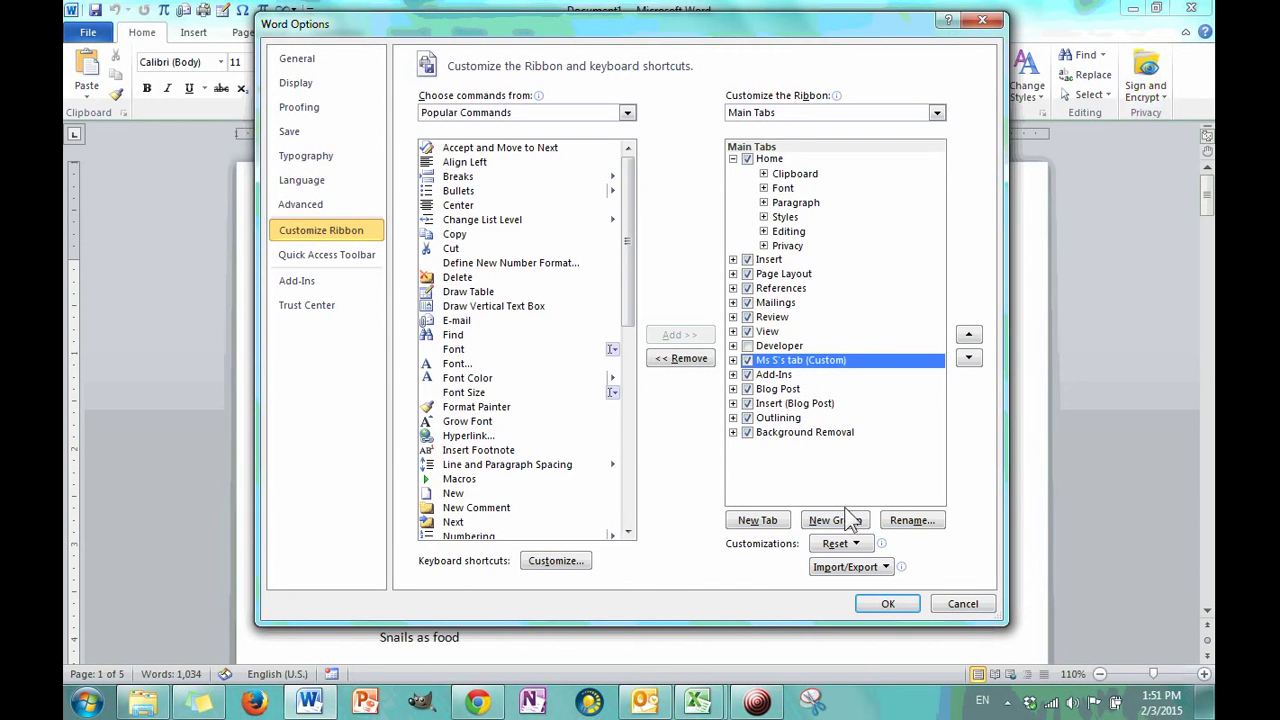
pyautogui.click(886, 604)
pyautogui.click(593, 35)
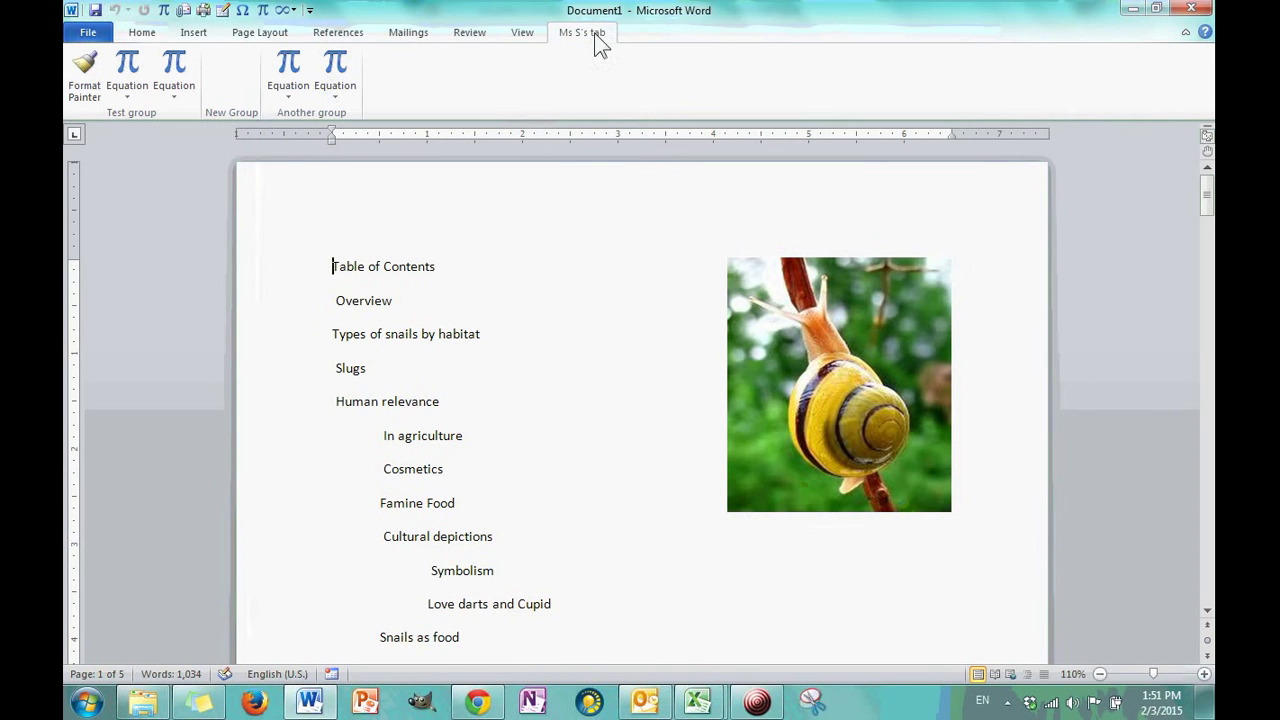
# - Open Word Options on the Quick Access Toolbar page and set 'Choose commands from' to All Commands
pyautogui.click(92, 33)
pyautogui.click(149, 369)
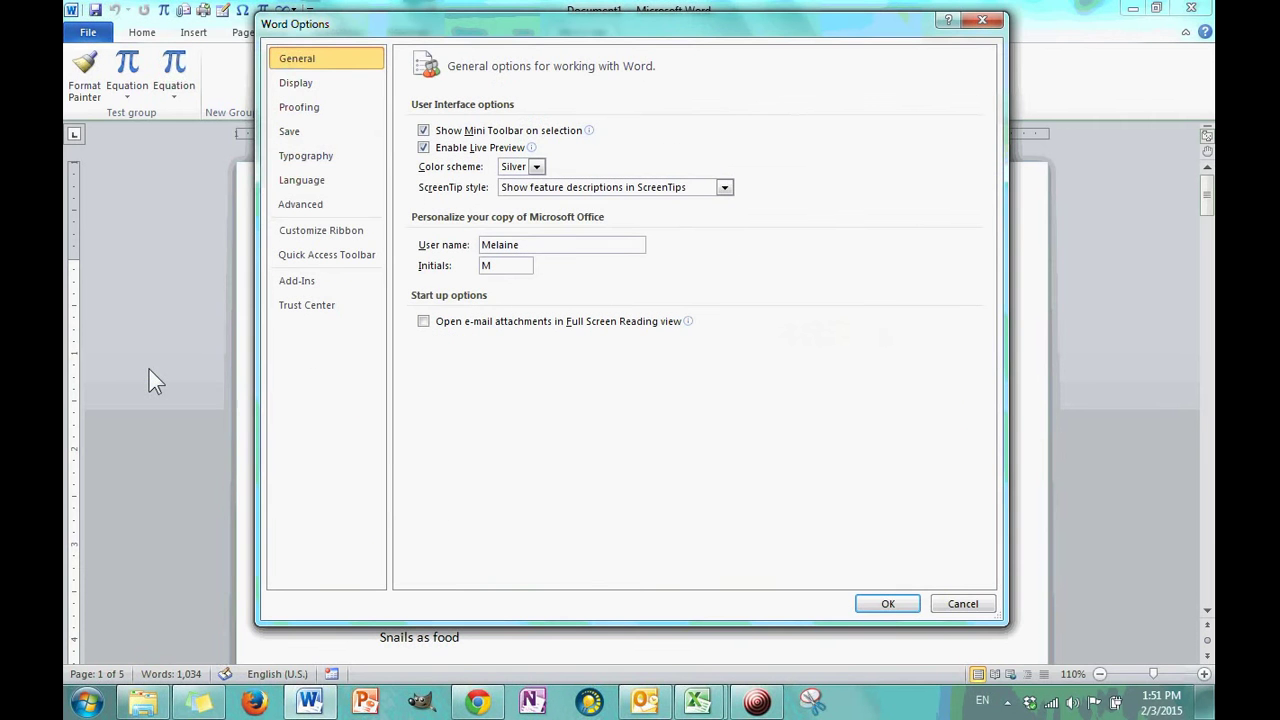
pyautogui.click(332, 254)
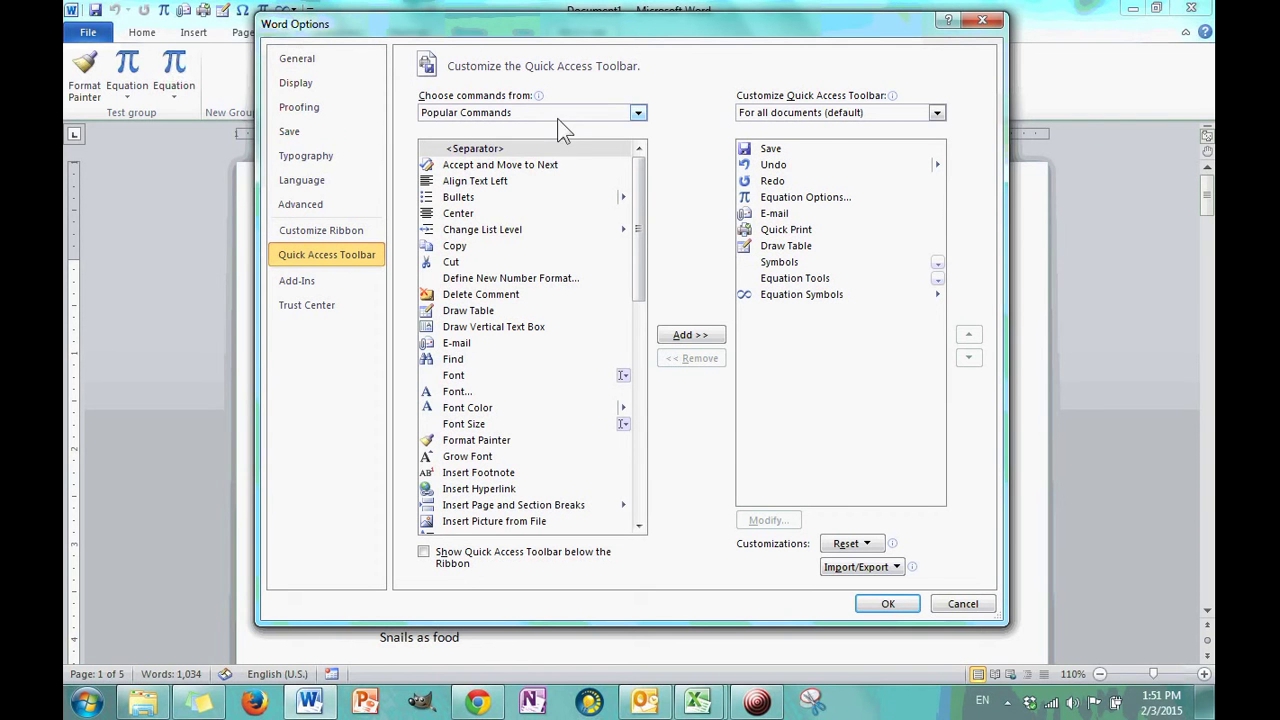
pyautogui.click(638, 113)
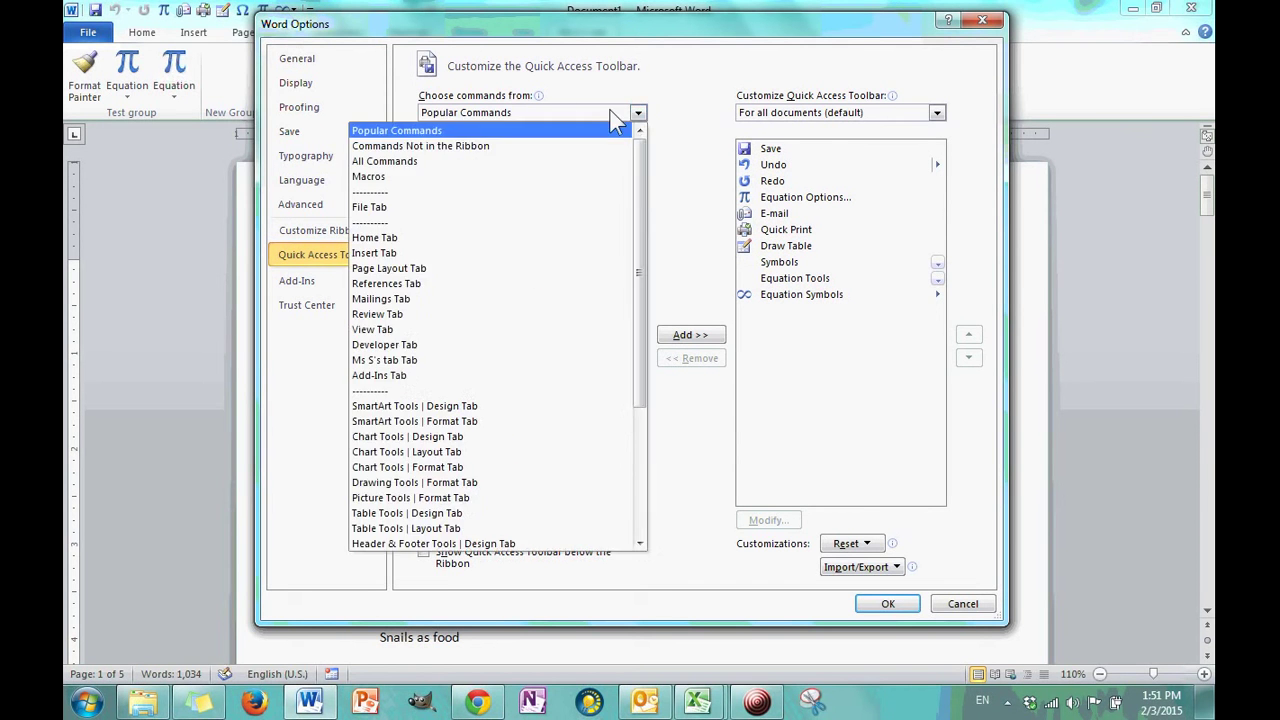
pyautogui.click(506, 160)
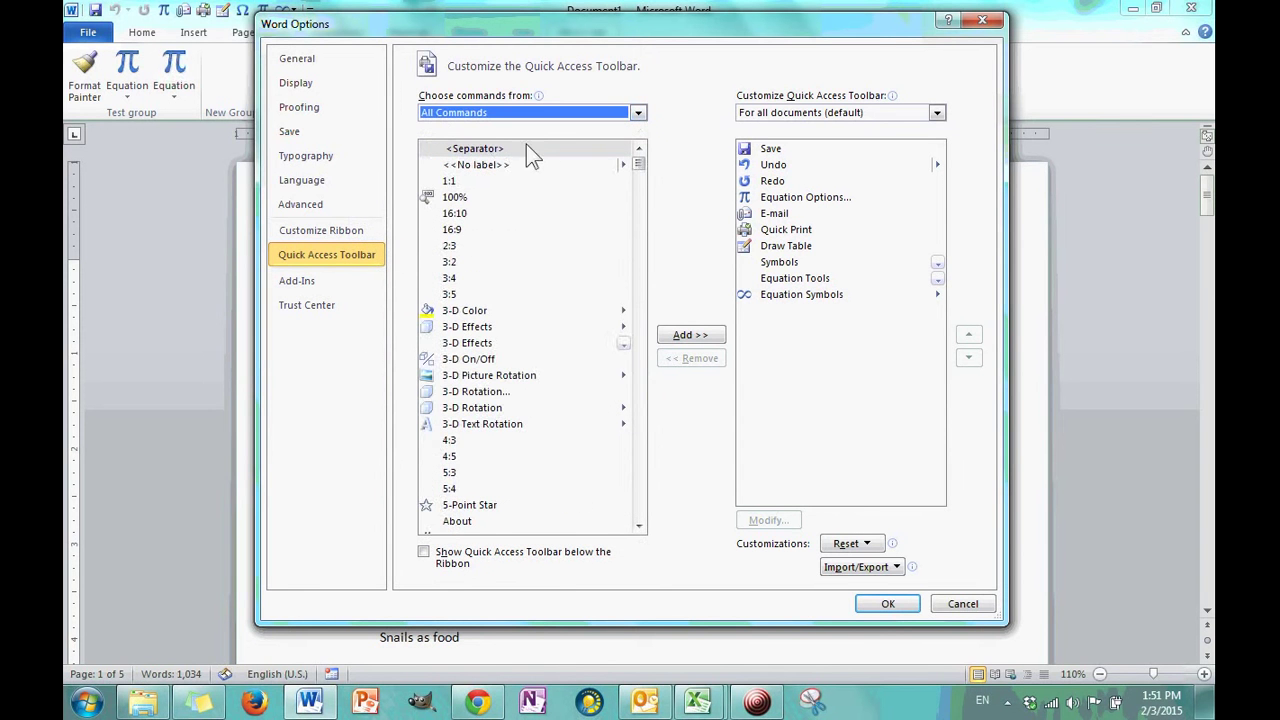
pyautogui.moveTo(634, 158)
pyautogui.mouseDown()
pyautogui.moveTo(640, 268)
pyautogui.moveTo(640, 157)
pyautogui.mouseUp()
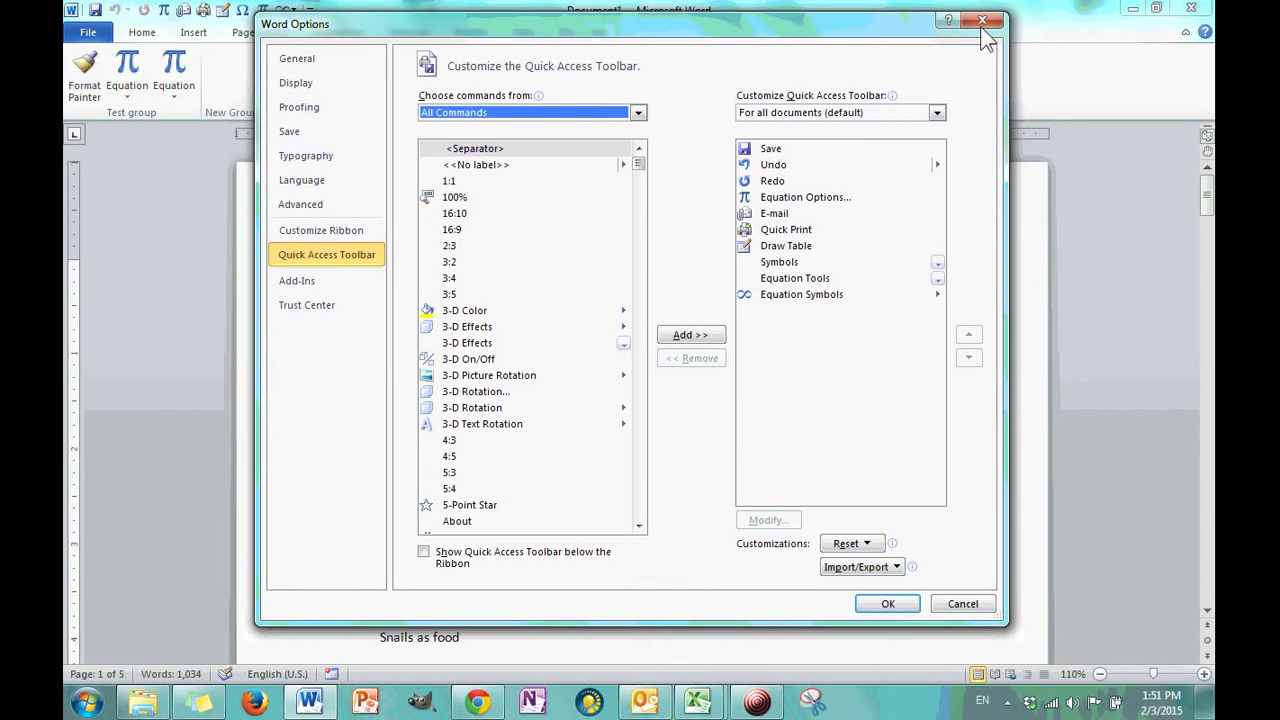
# - Switch Word Options to the General page and close the dialog
pyautogui.click(338, 80)
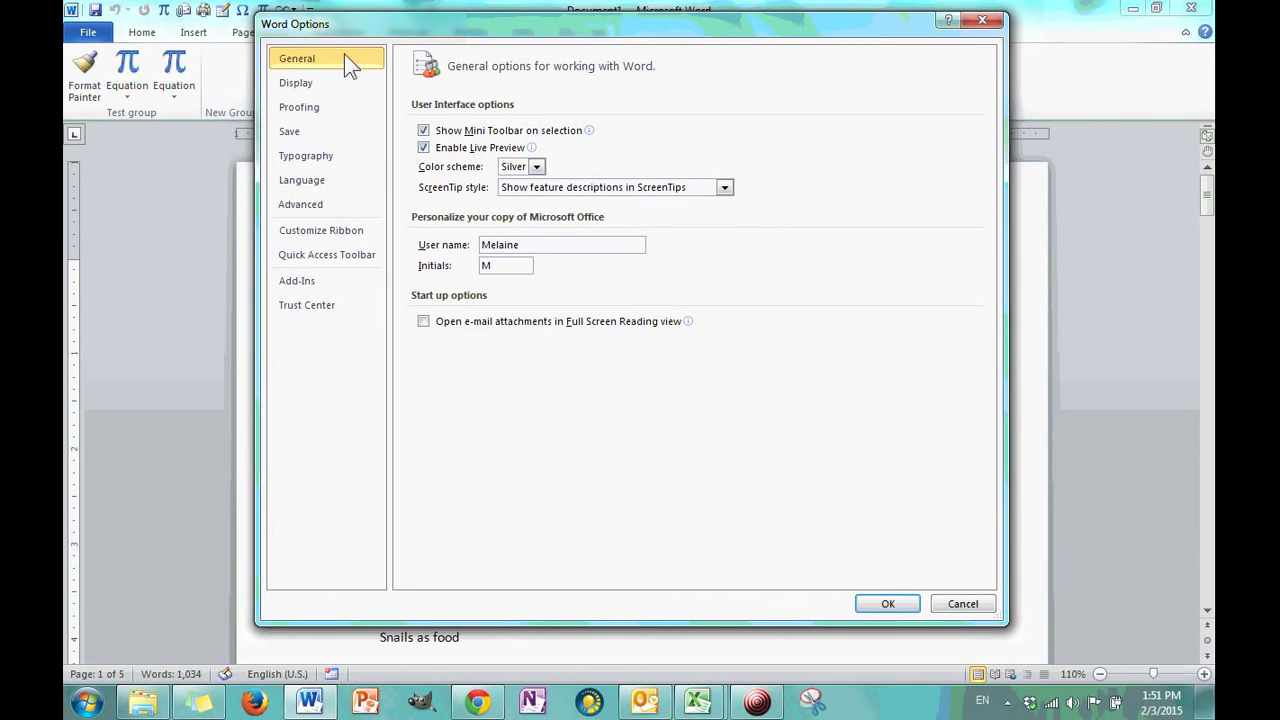
pyautogui.moveTo(498, 136)
pyautogui.click(982, 21)
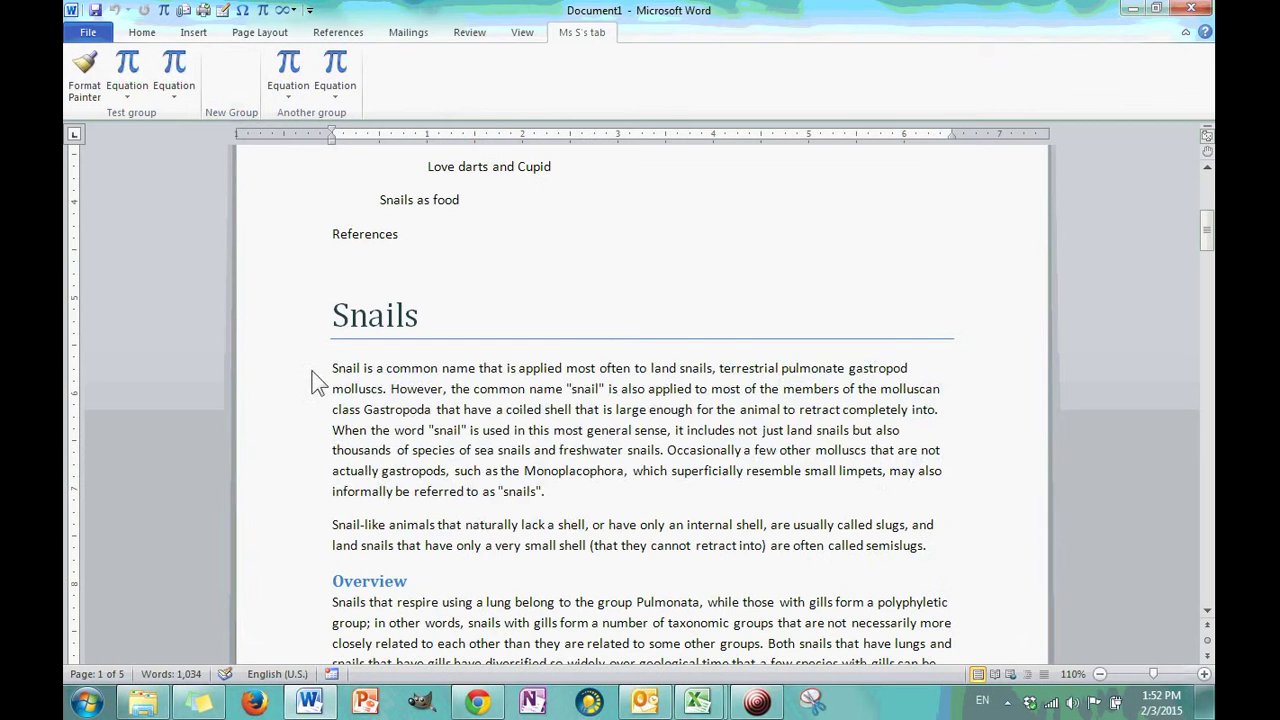
# - Select the first Snails paragraph, deselect it, and reopen Word Options from File
pyautogui.tripleClick(348, 384)
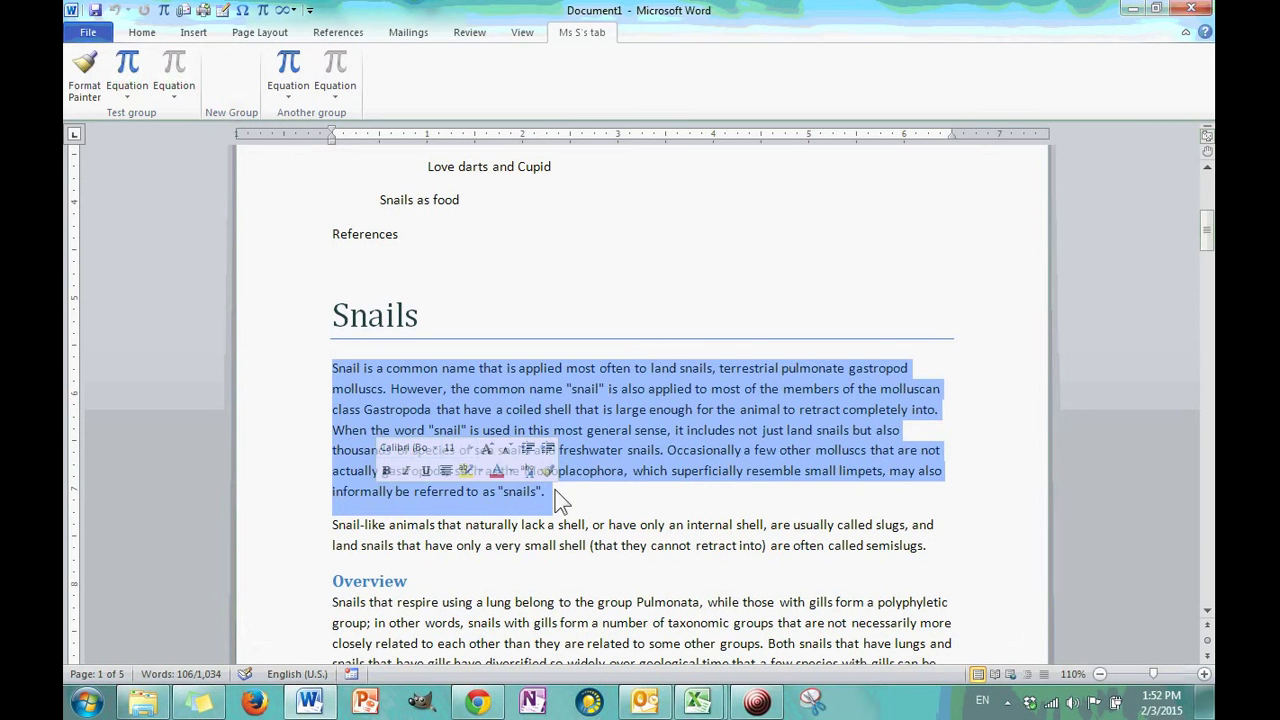
pyautogui.click(532, 369)
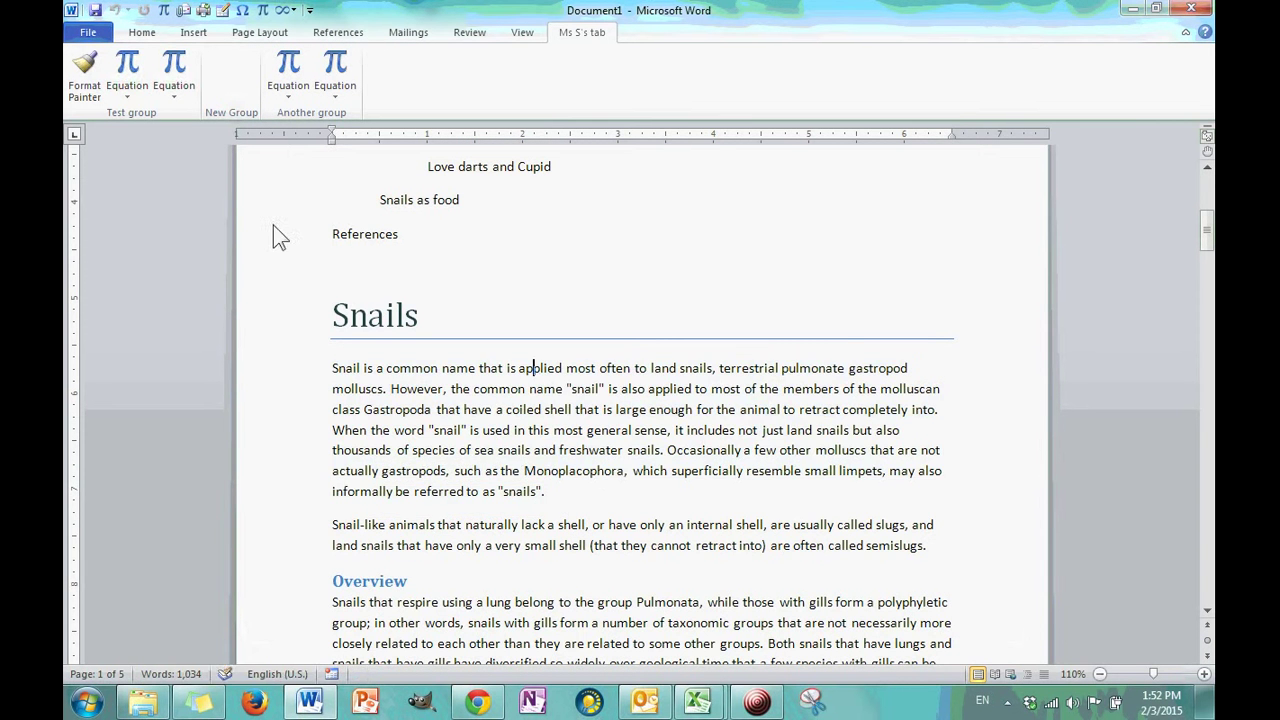
pyautogui.click(140, 32)
pyautogui.click(88, 32)
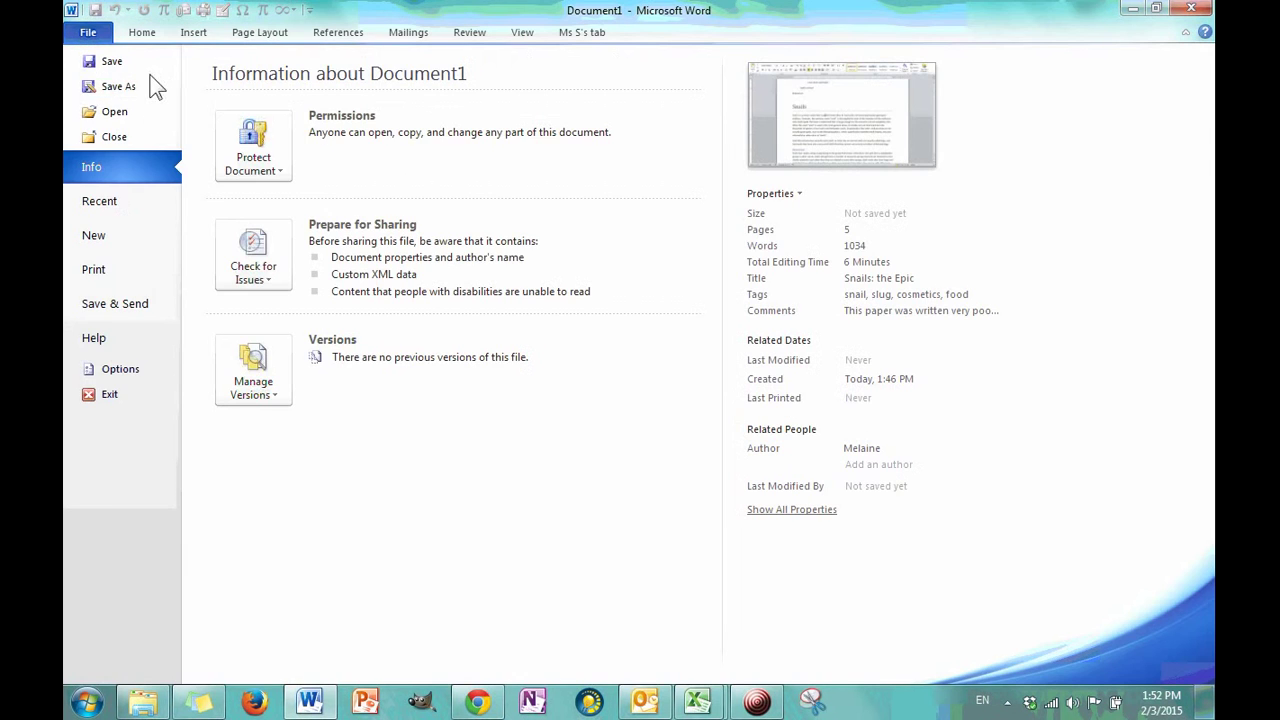
pyautogui.click(157, 368)
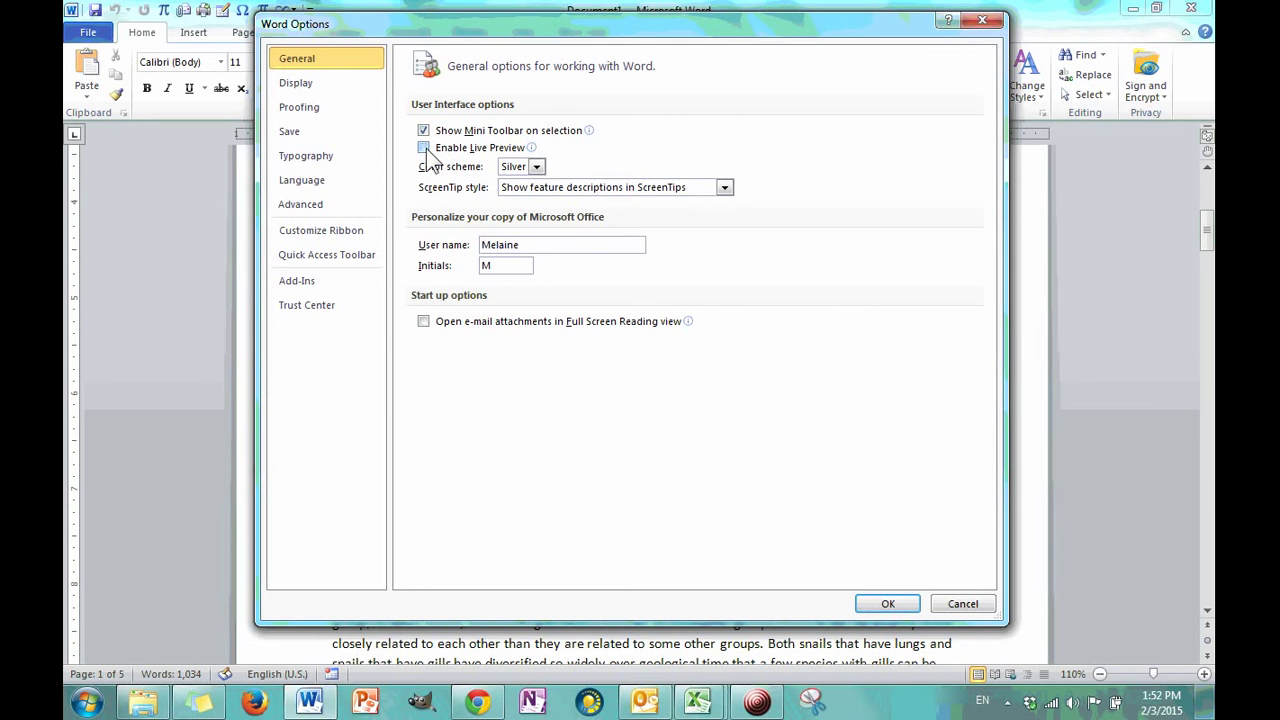
# - Close Word Options, select the first Snails paragraph, and browse Font Color and Font Size lists without applying anything
pyautogui.click(982, 20)
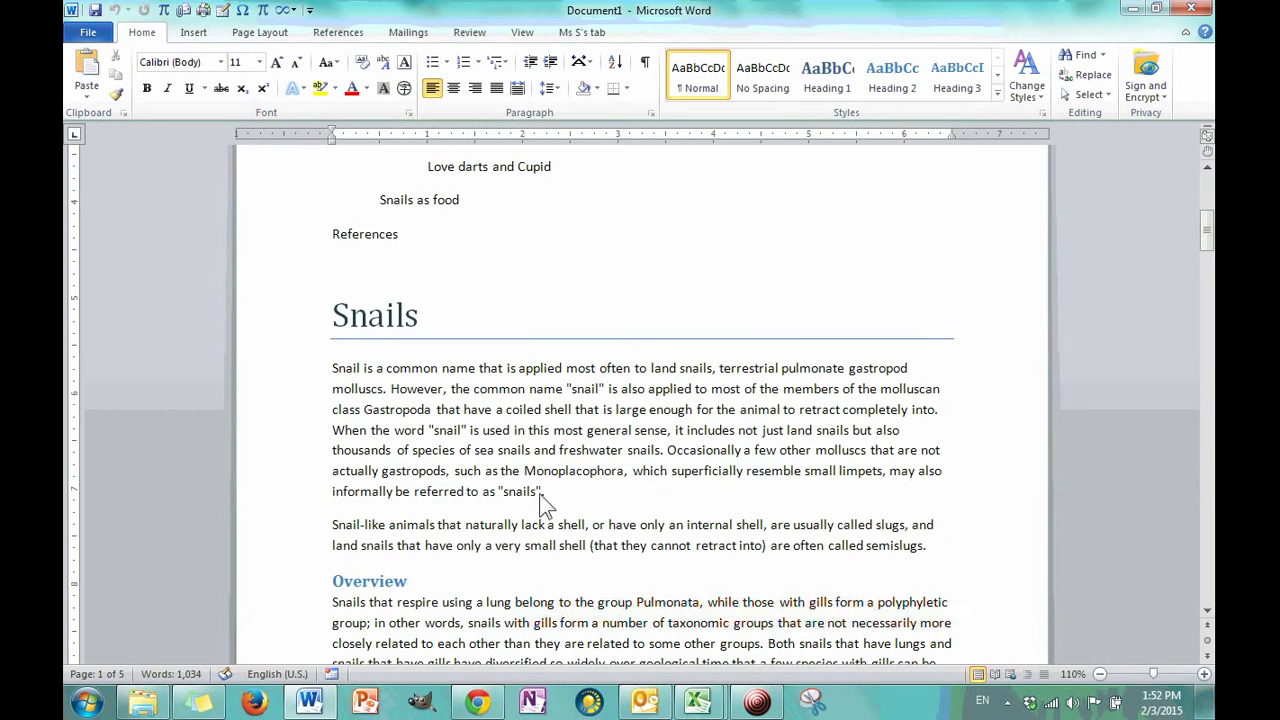
pyautogui.moveTo(545, 492); pyautogui.dragTo(289, 360)
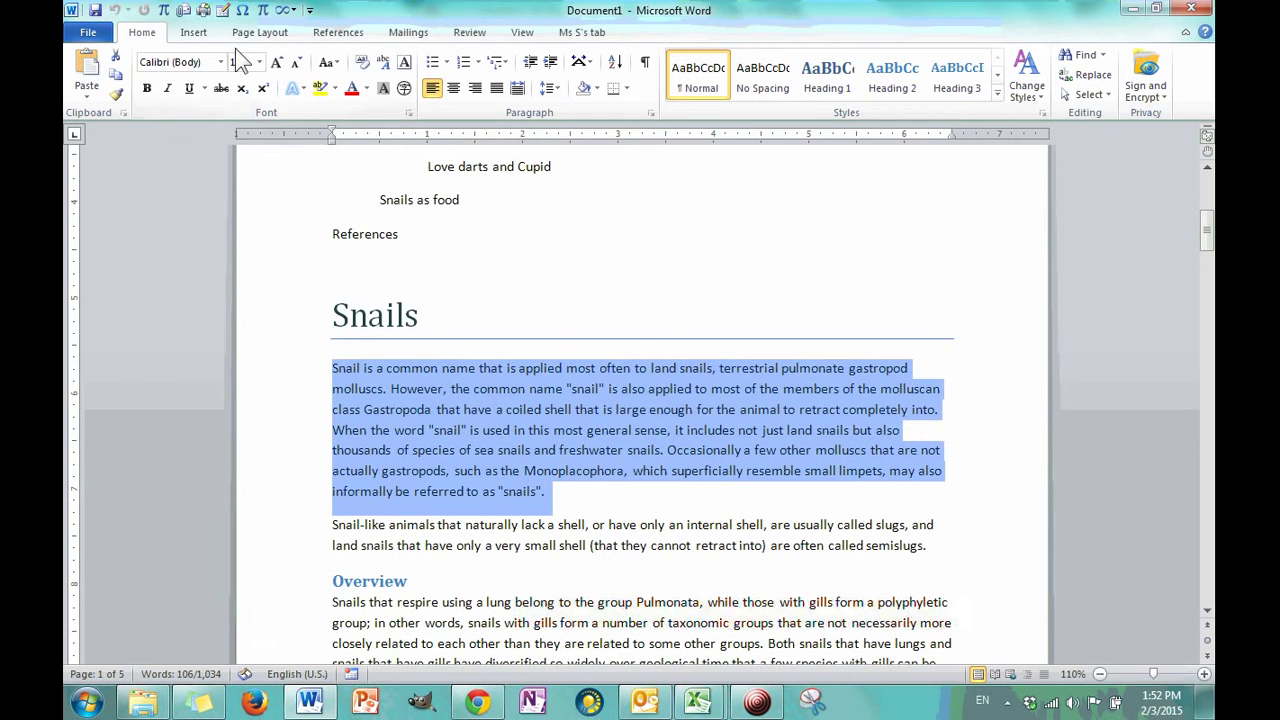
pyautogui.click(366, 88)
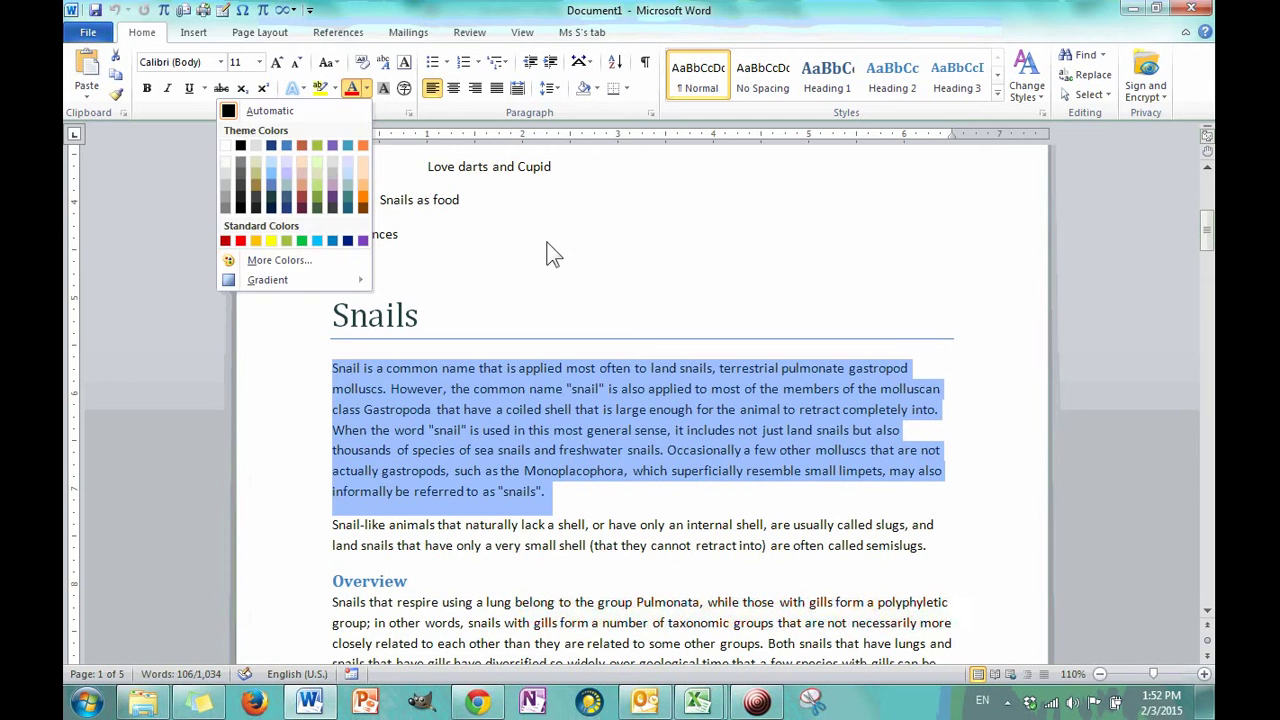
pyautogui.click(548, 251)
pyautogui.click(257, 63)
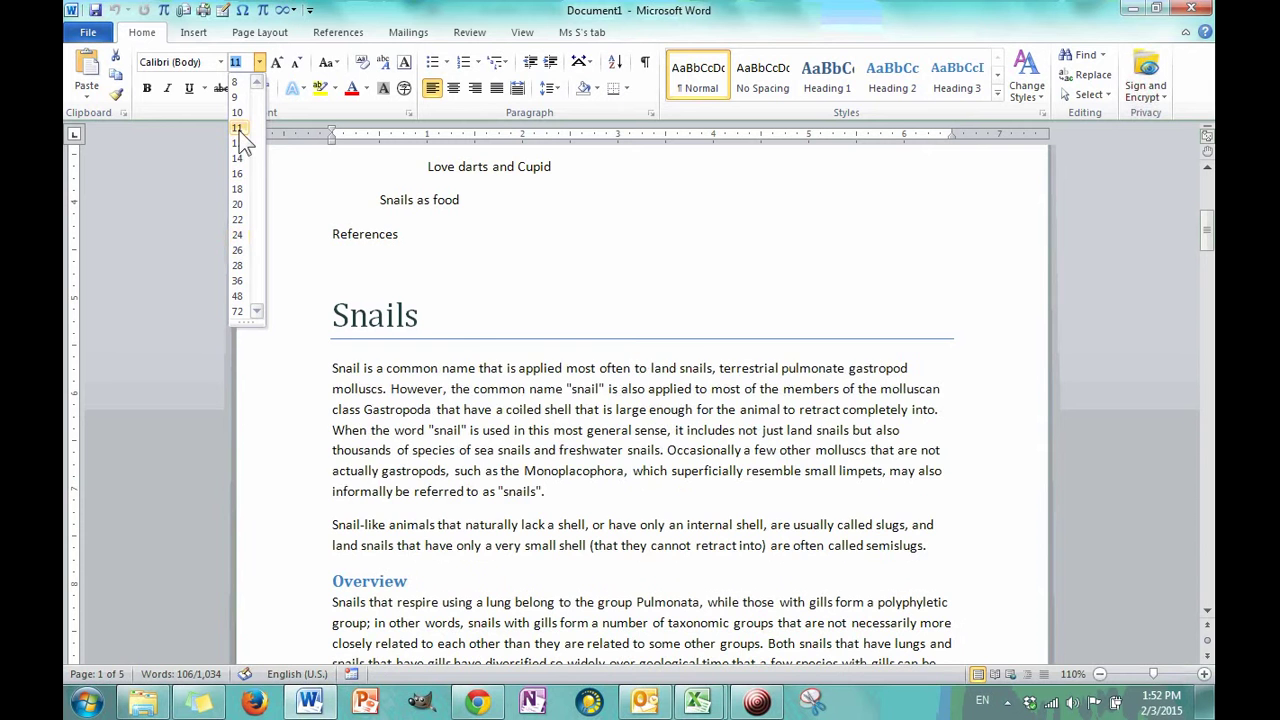
pyautogui.click(155, 30)
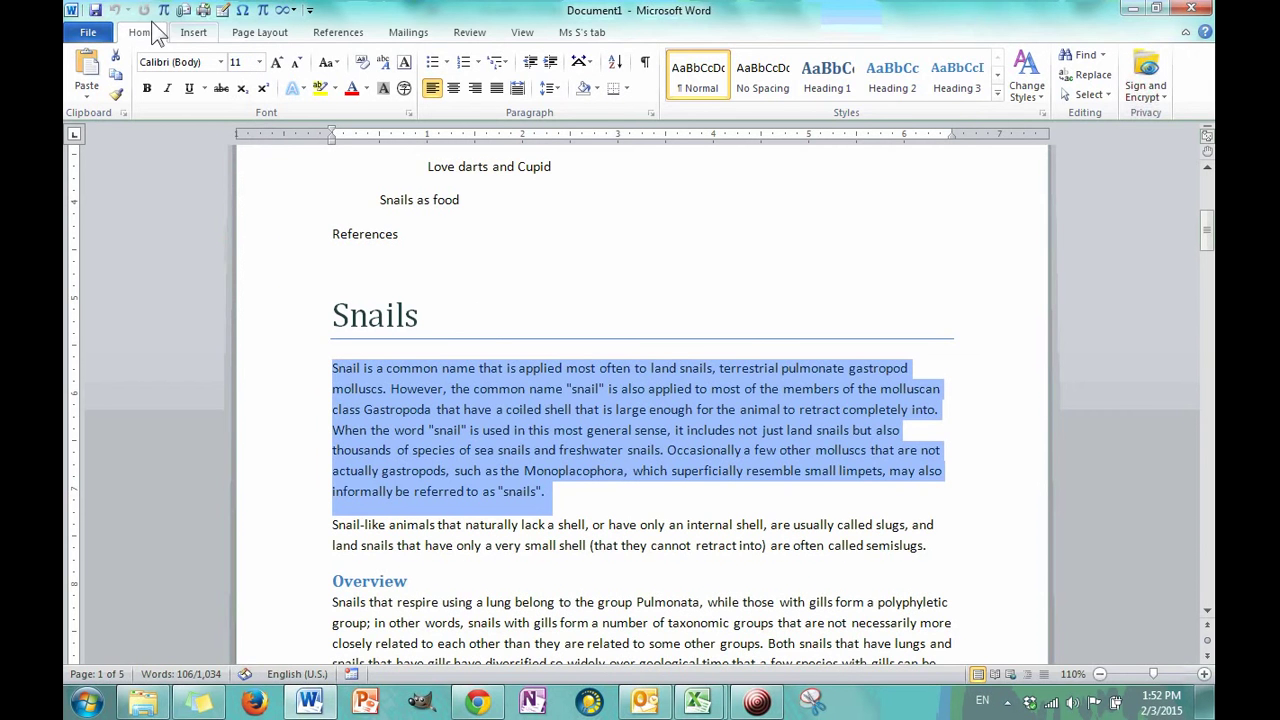
pyautogui.click(88, 32)
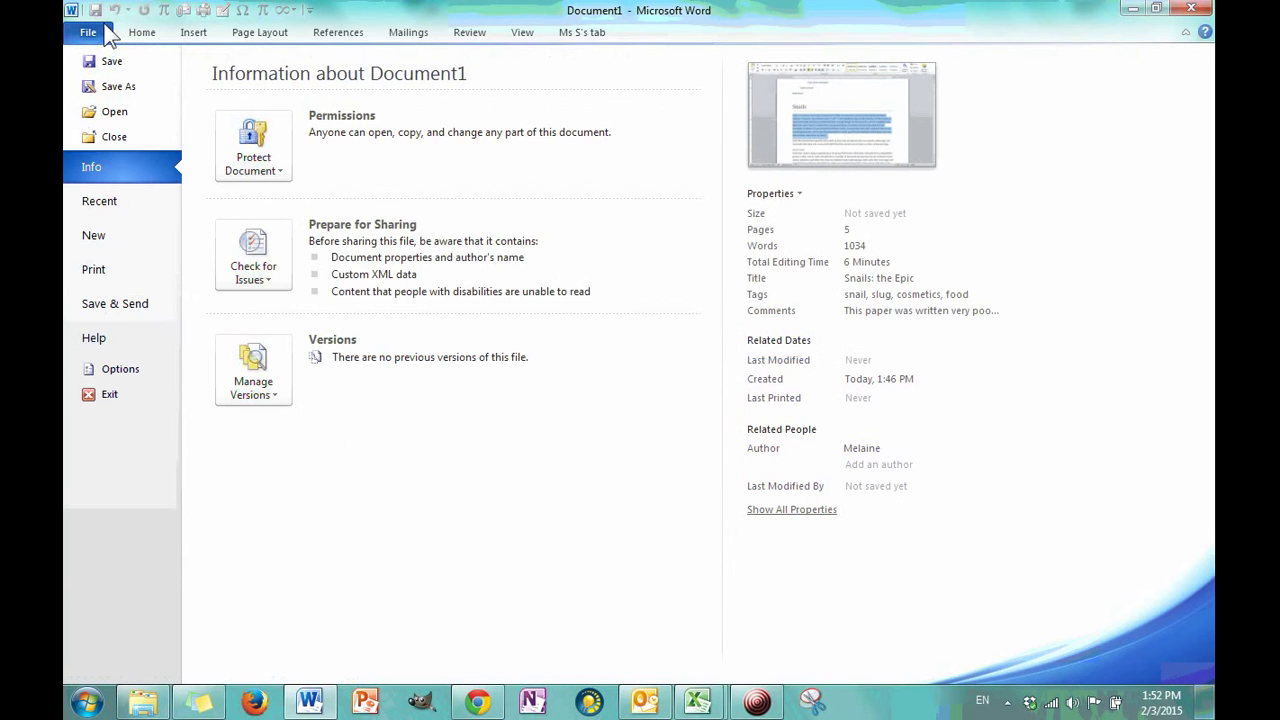
pyautogui.click(120, 365)
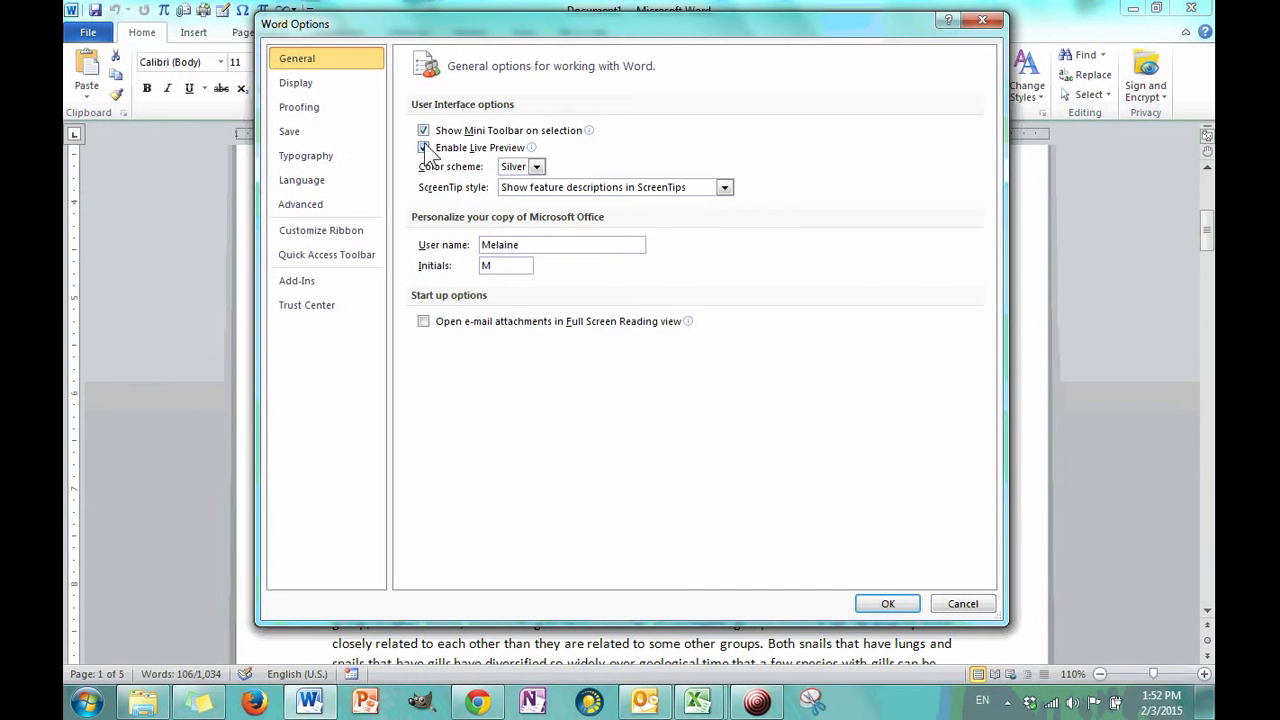
pyautogui.click(536, 166)
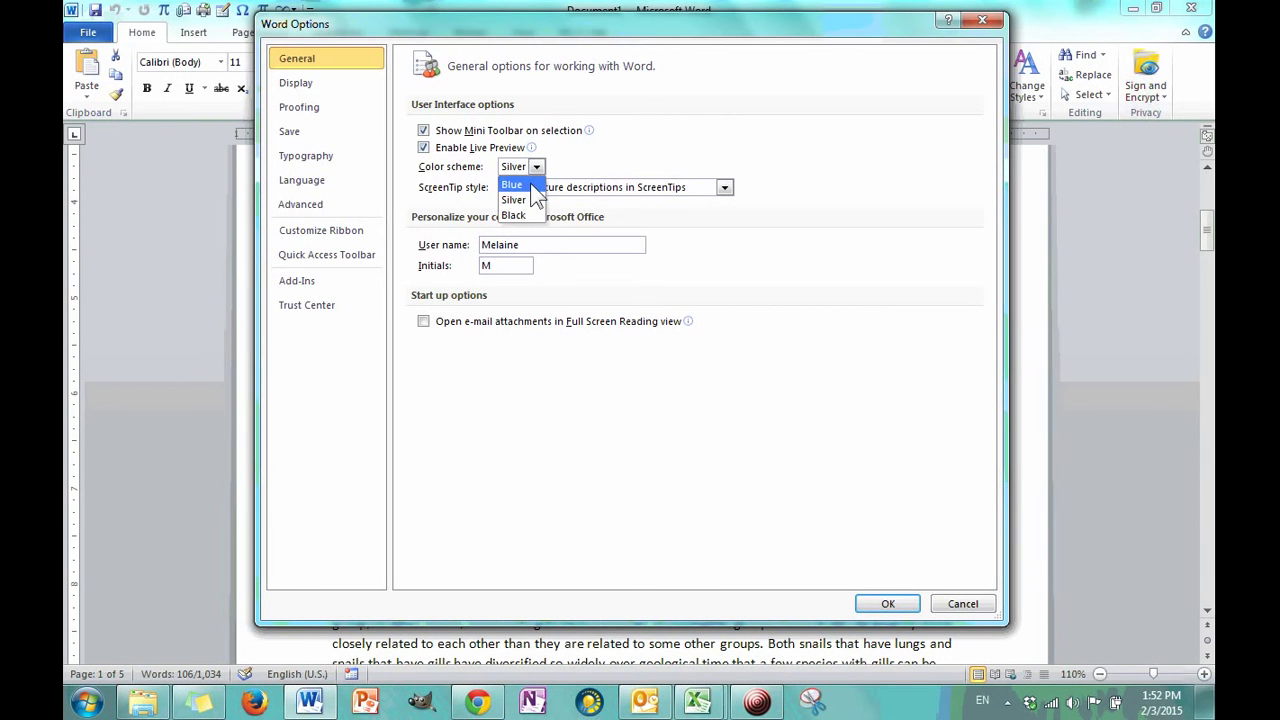
pyautogui.click(527, 186)
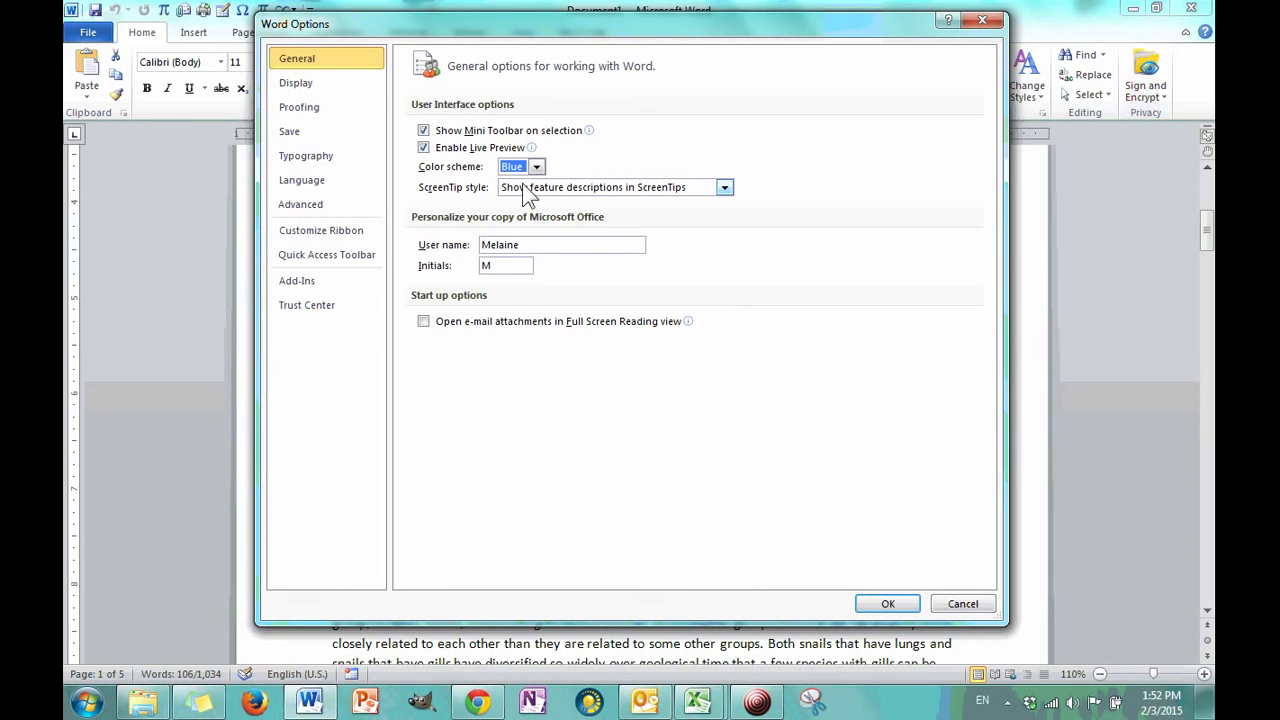
pyautogui.click(895, 604)
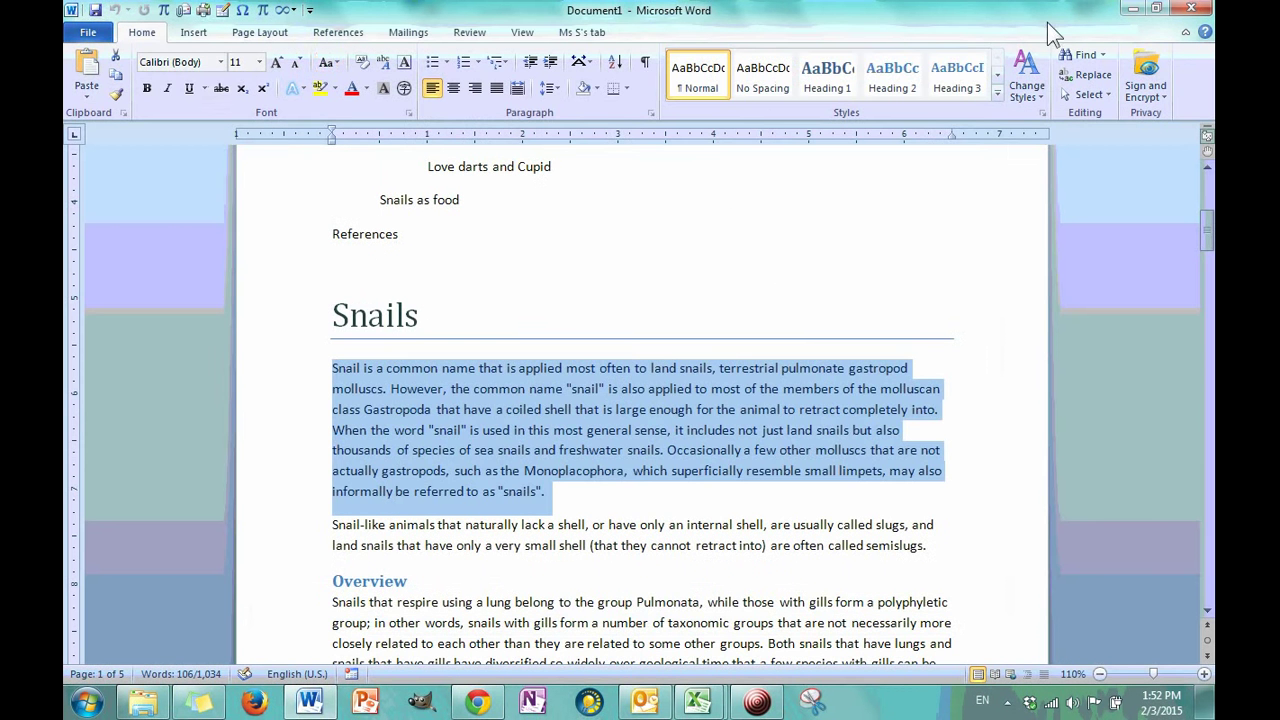
pyautogui.click(88, 32)
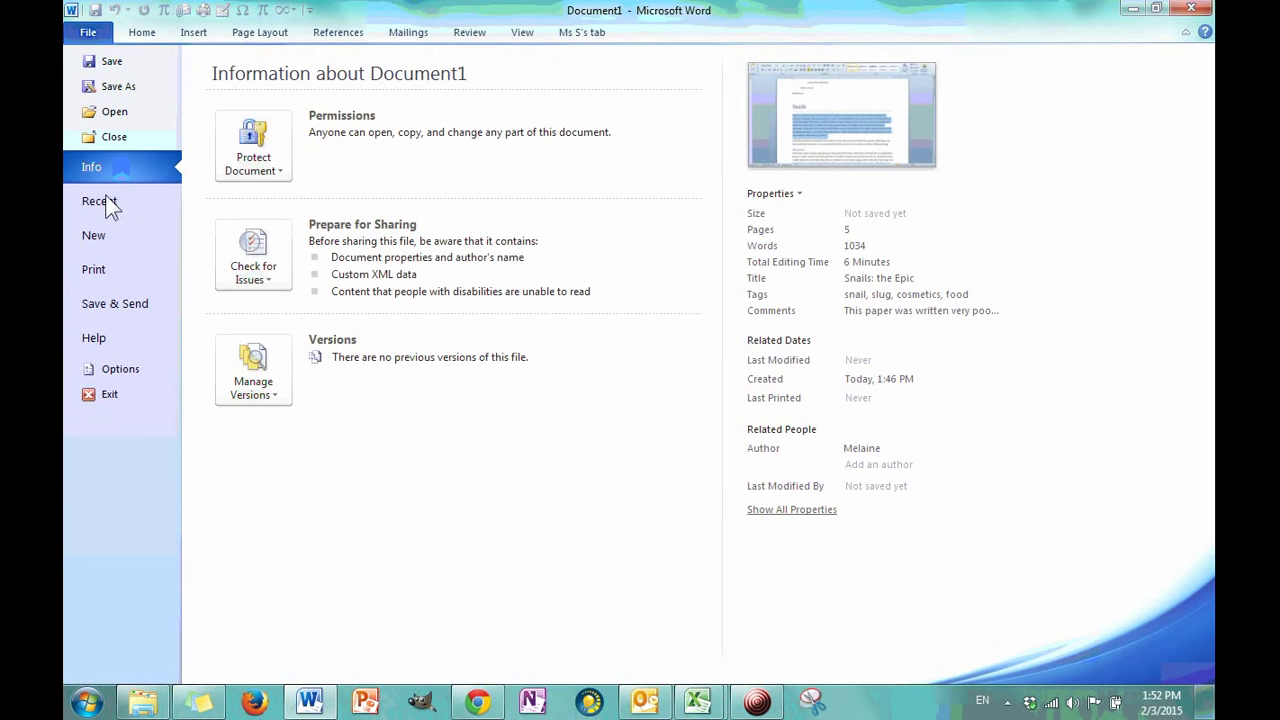
pyautogui.click(124, 375)
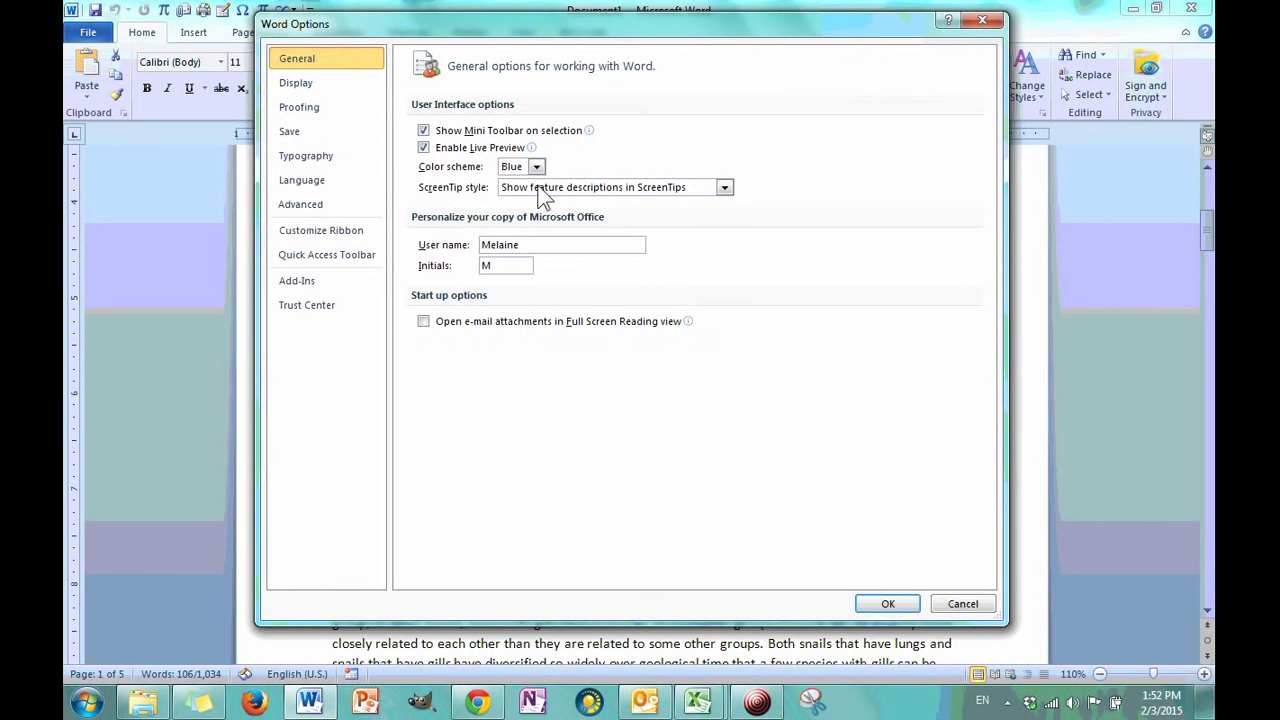
pyautogui.click(536, 166)
pyautogui.click(520, 198)
pyautogui.click(889, 603)
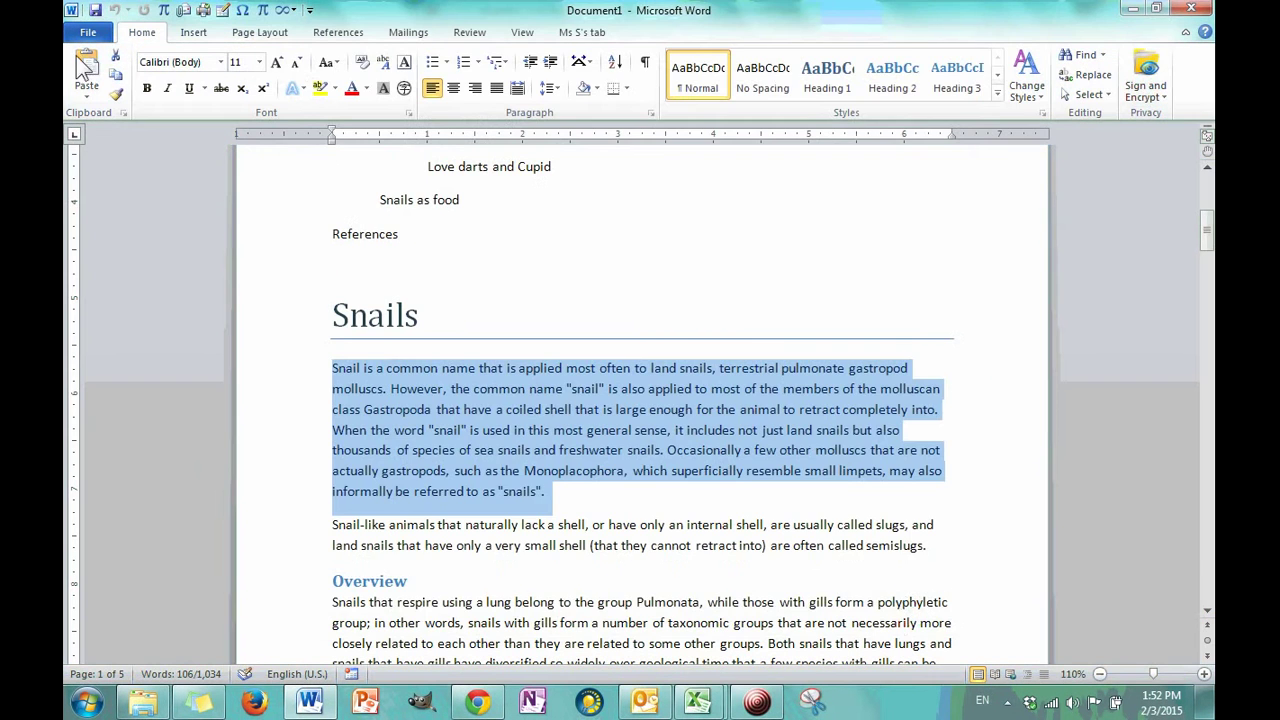
pyautogui.click(88, 32)
pyautogui.click(133, 371)
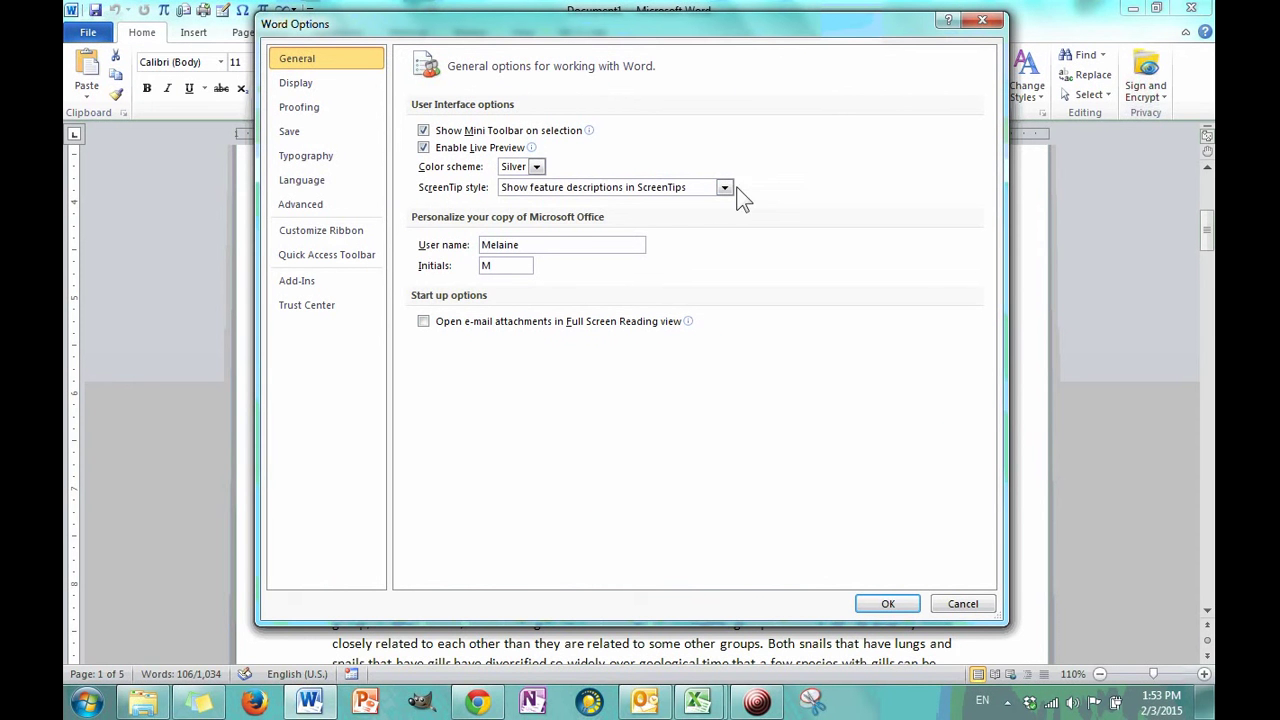
pyautogui.click(724, 188)
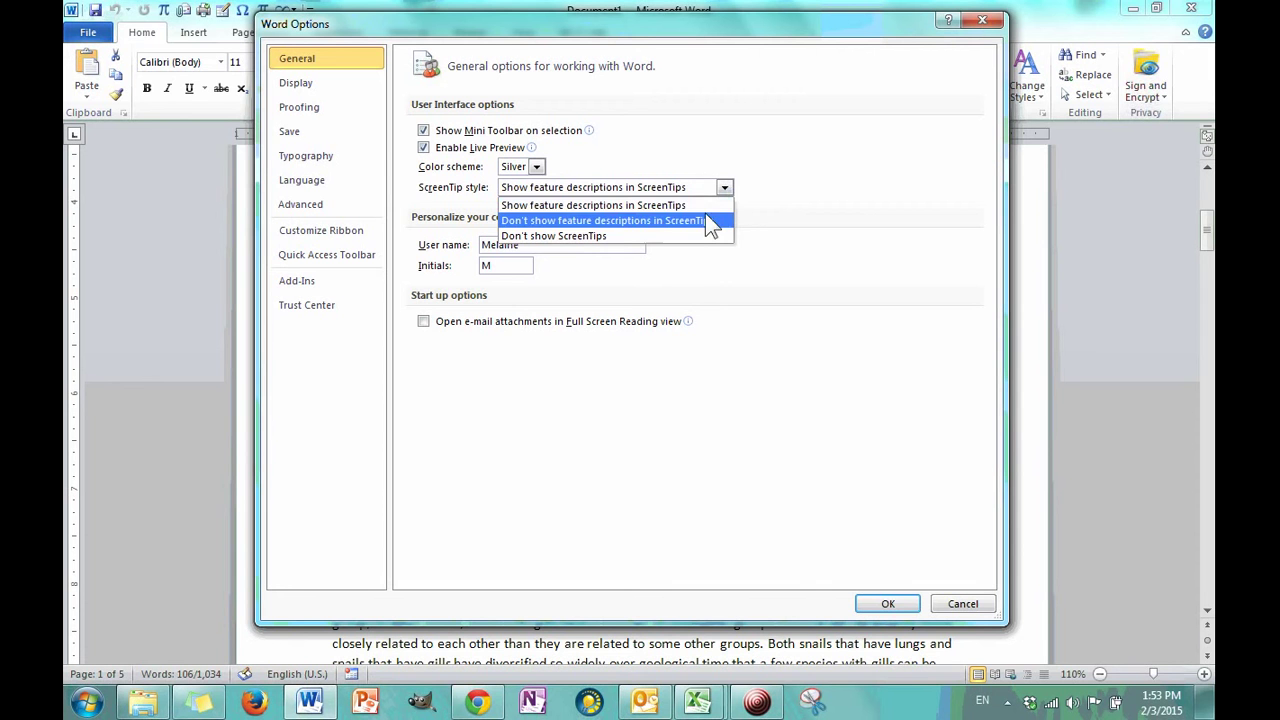
pyautogui.click(738, 205)
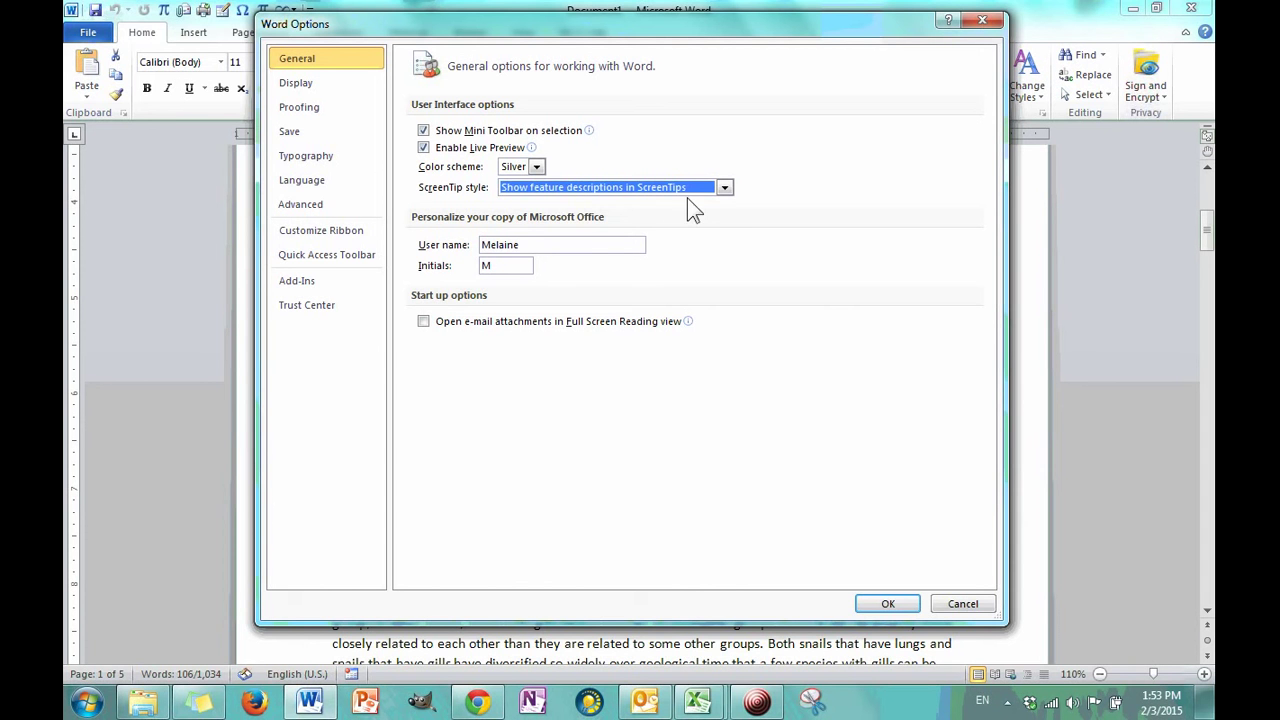
pyautogui.click(721, 187)
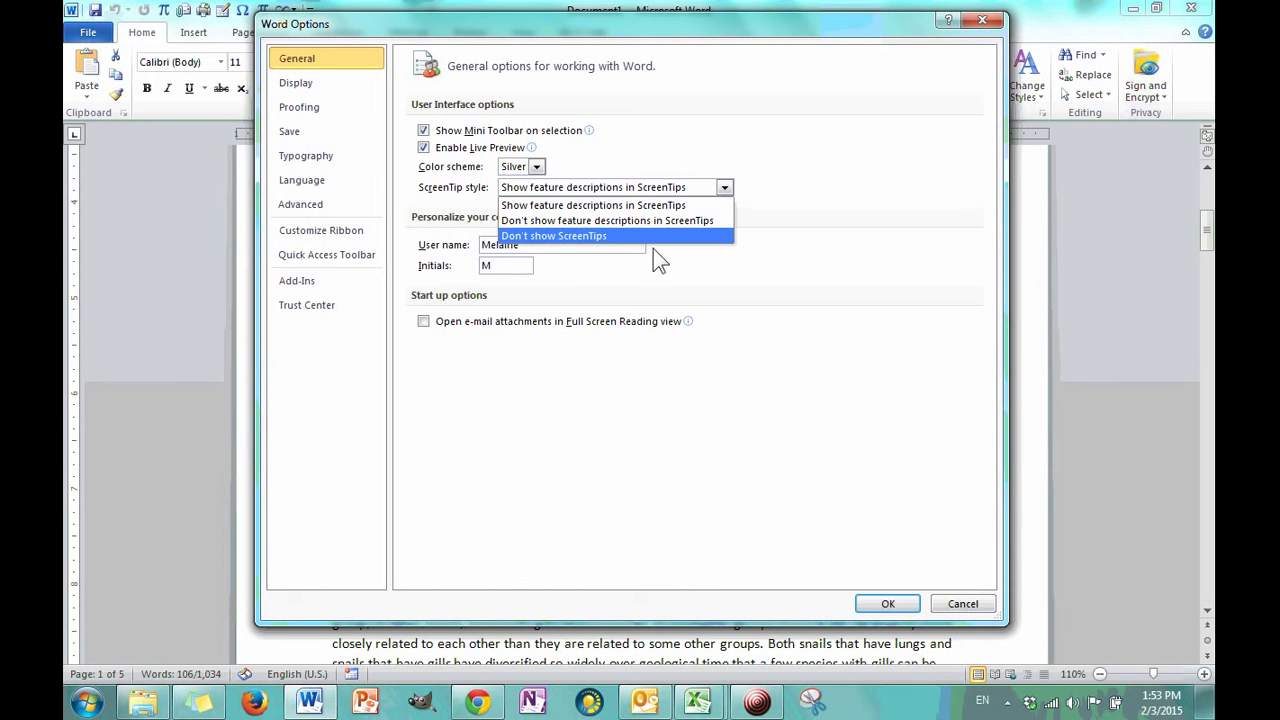
pyautogui.click(731, 149)
pyautogui.click(690, 192)
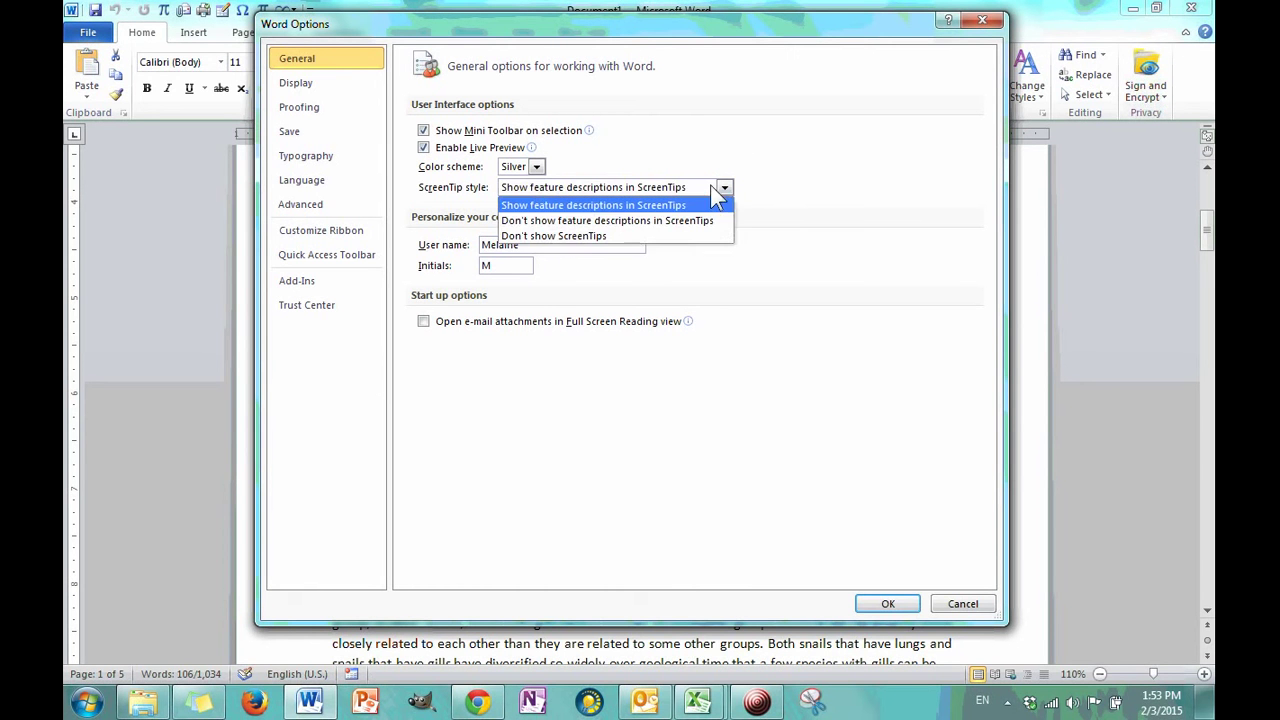
pyautogui.click(634, 205)
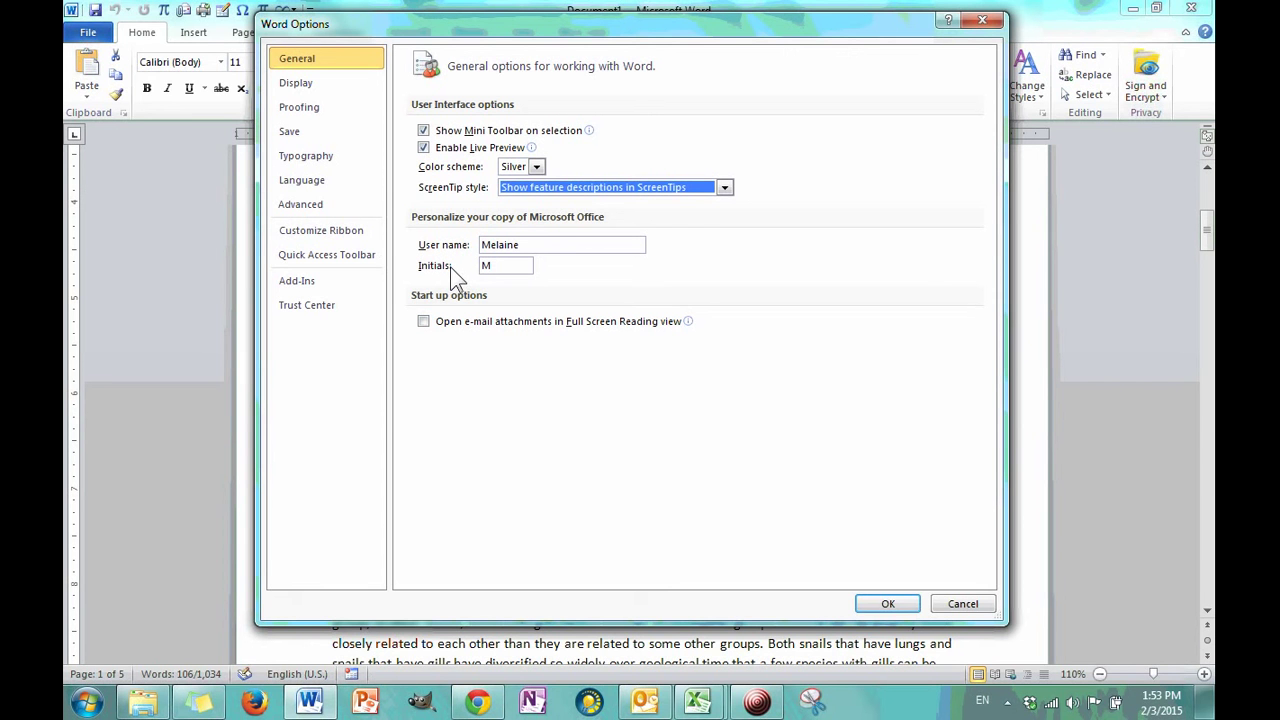
pyautogui.moveTo(561, 247); pyautogui.dragTo(408, 238)
pyautogui.click(569, 242)
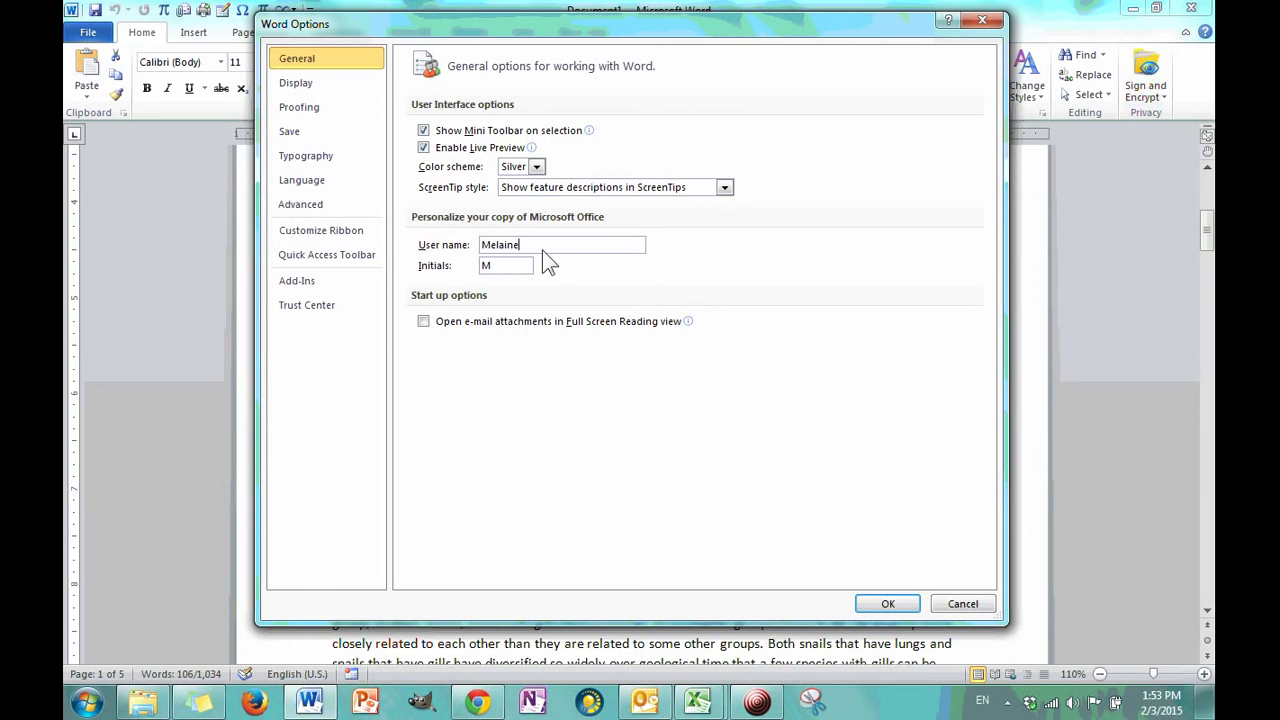
# - Close Word Options, reopen it from File, and close it again without changes
pyautogui.click(982, 21)
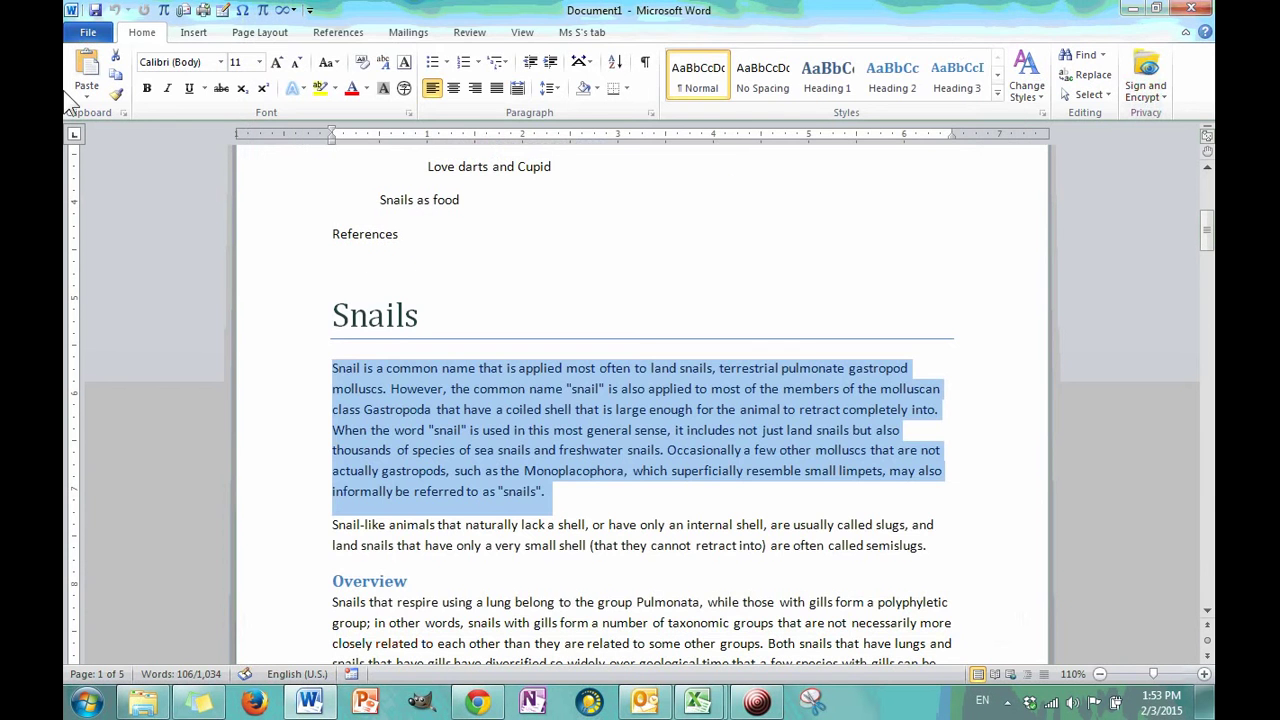
pyautogui.click(88, 34)
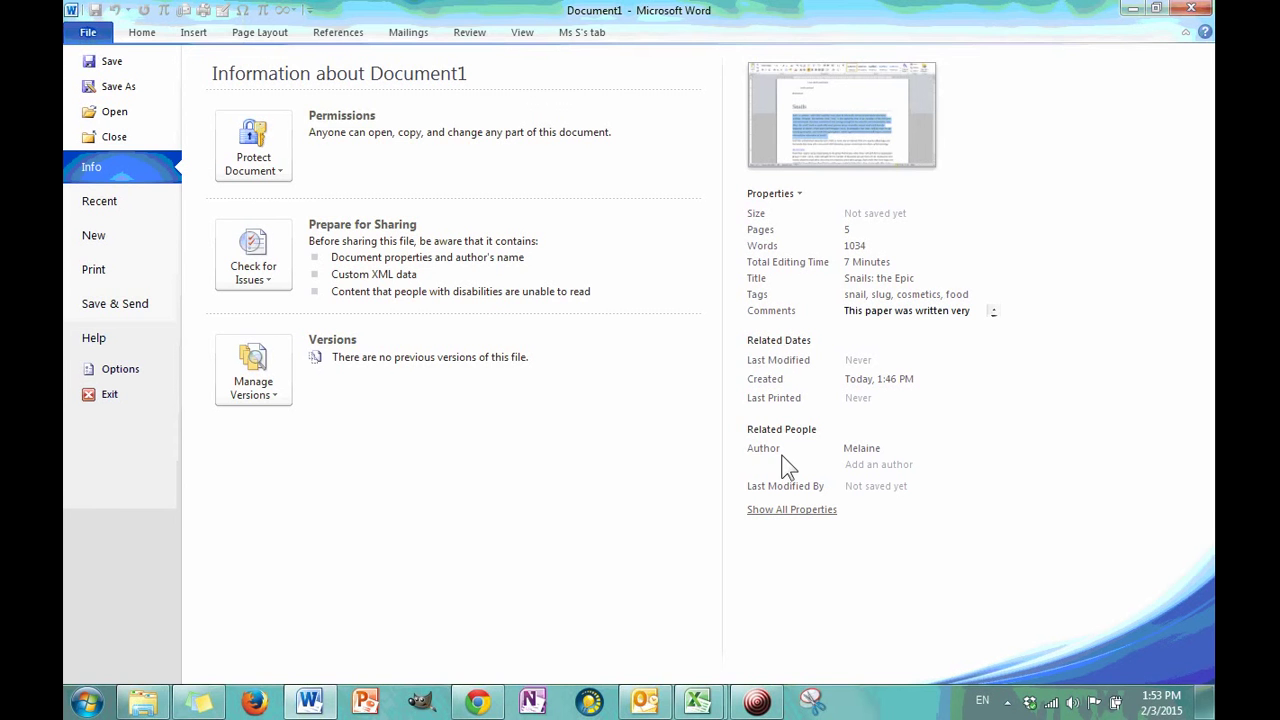
pyautogui.moveTo(881, 451)
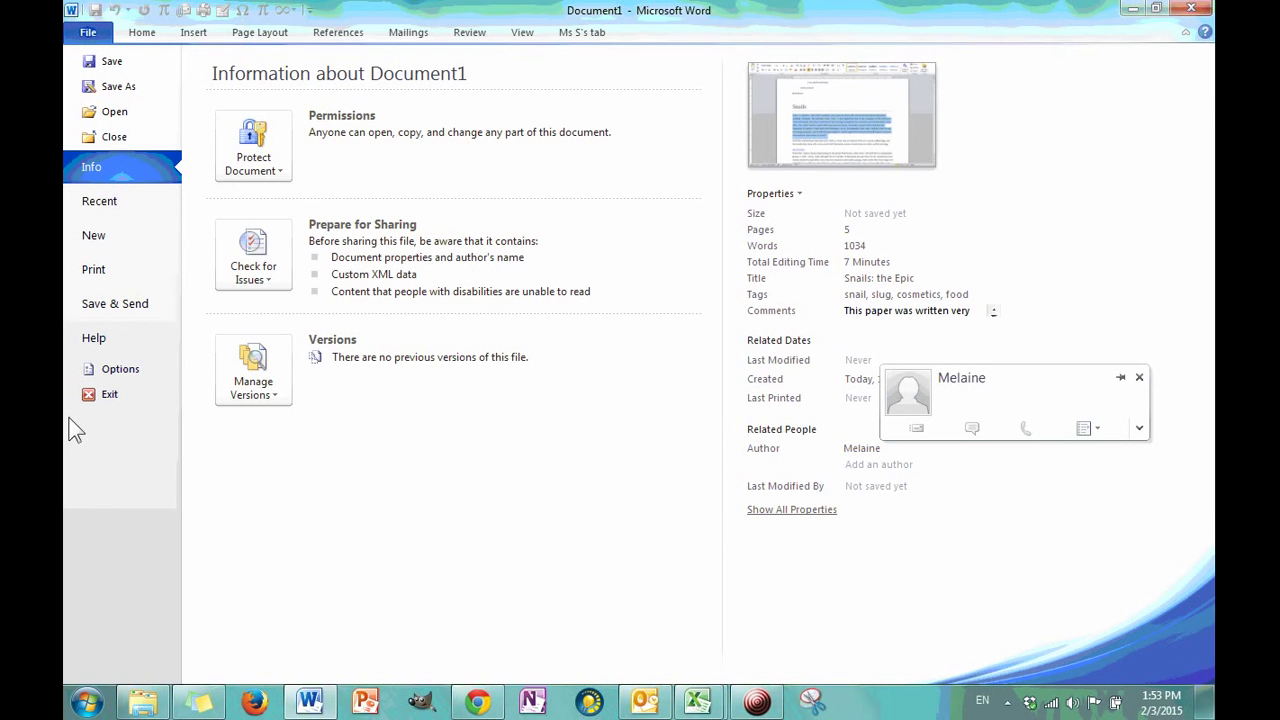
pyautogui.click(157, 371)
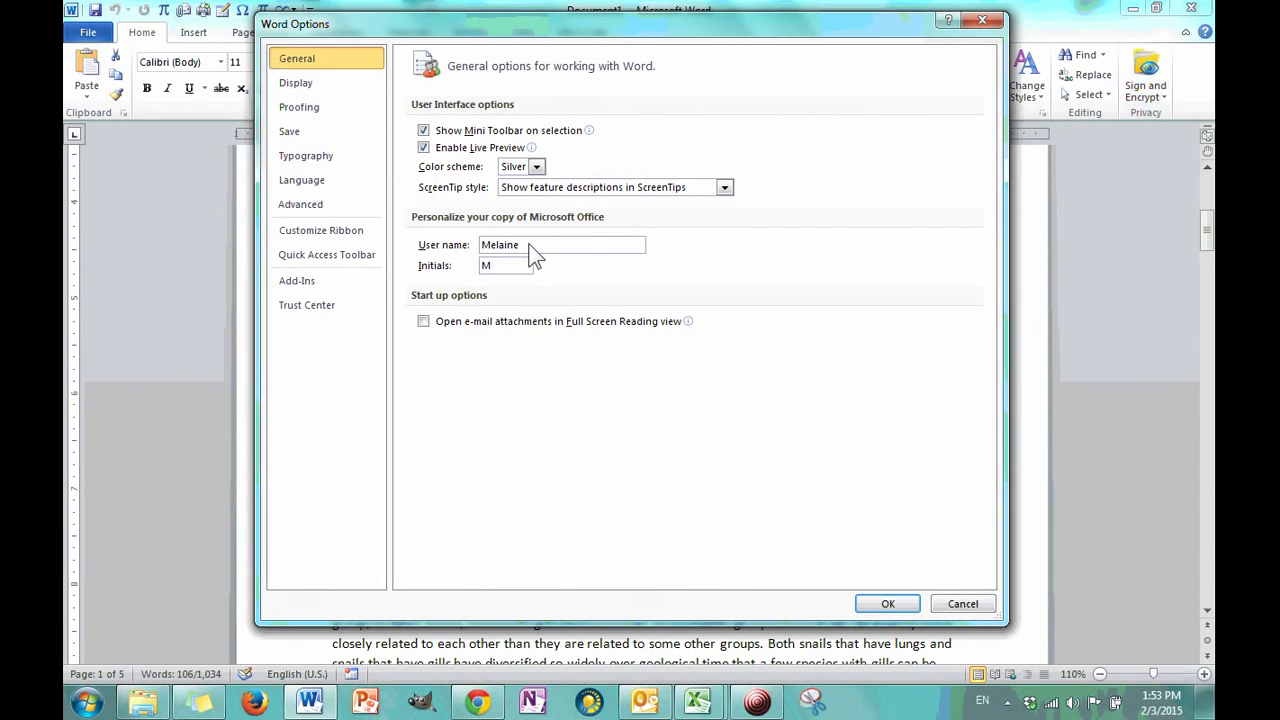
pyautogui.click(982, 20)
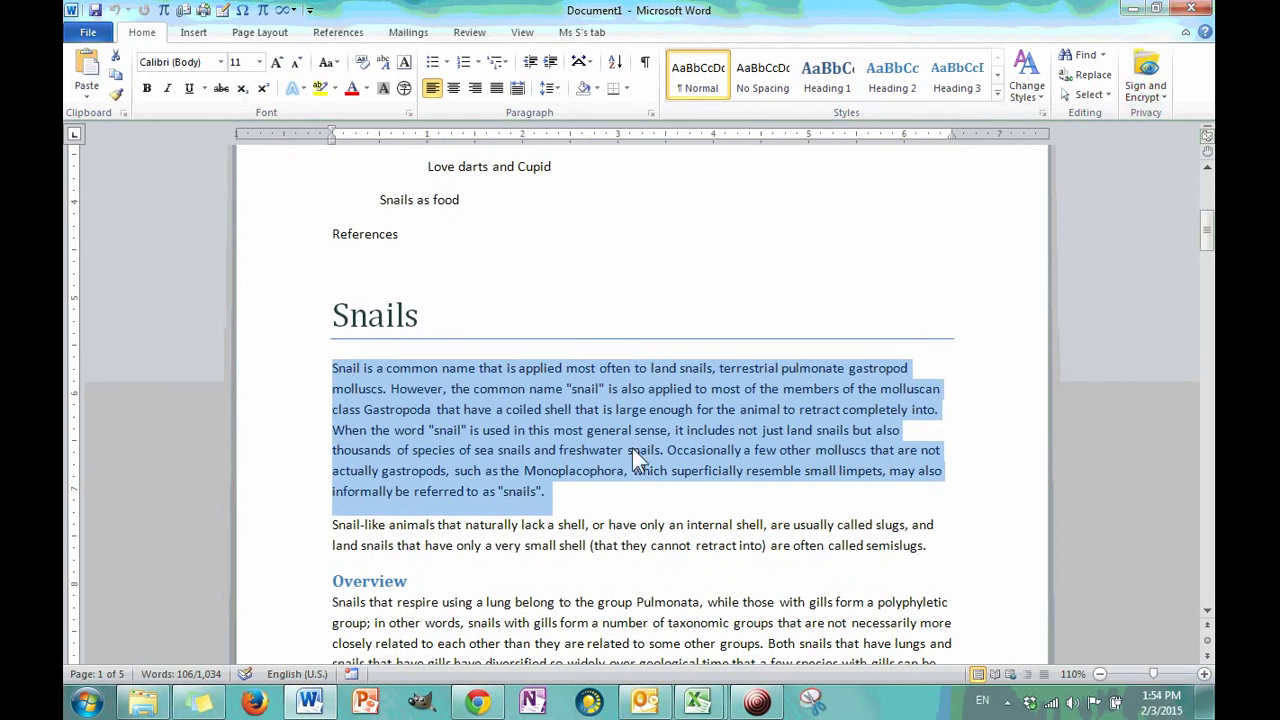
# - Deselect the opening paragraph and reopen Word Options on the General page
pyautogui.click(598, 496)
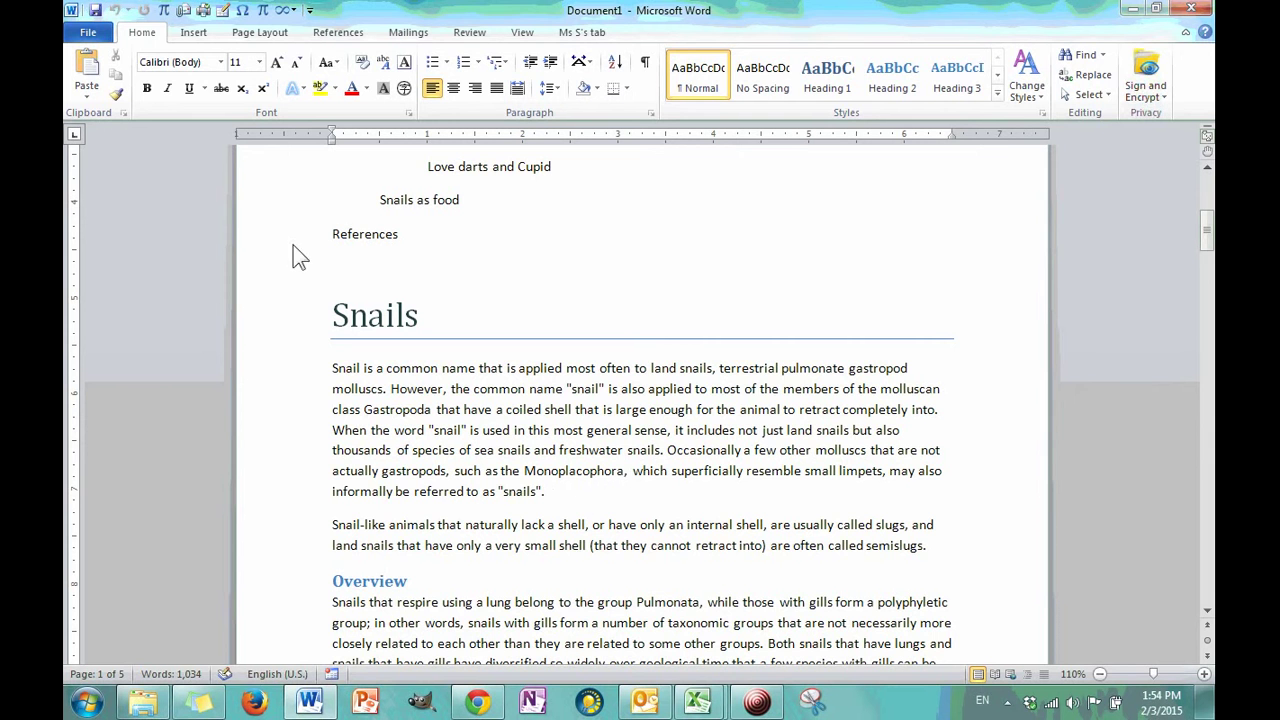
pyautogui.click(89, 33)
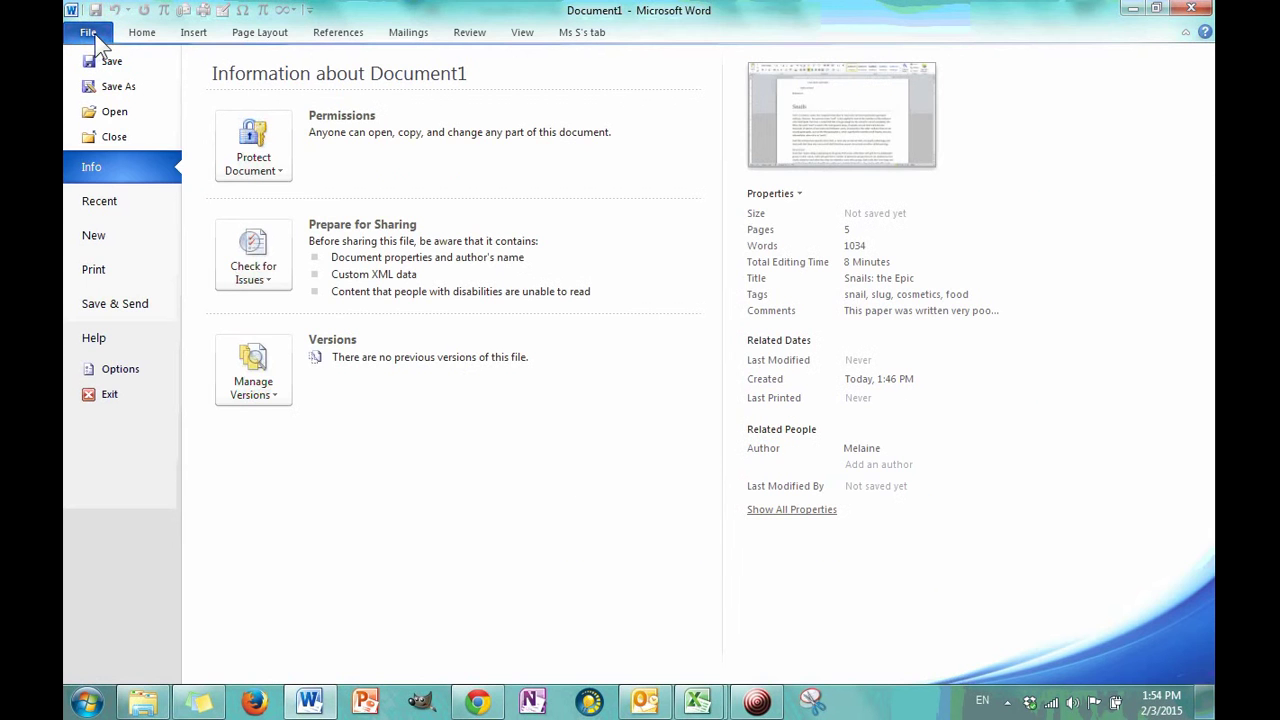
pyautogui.click(142, 376)
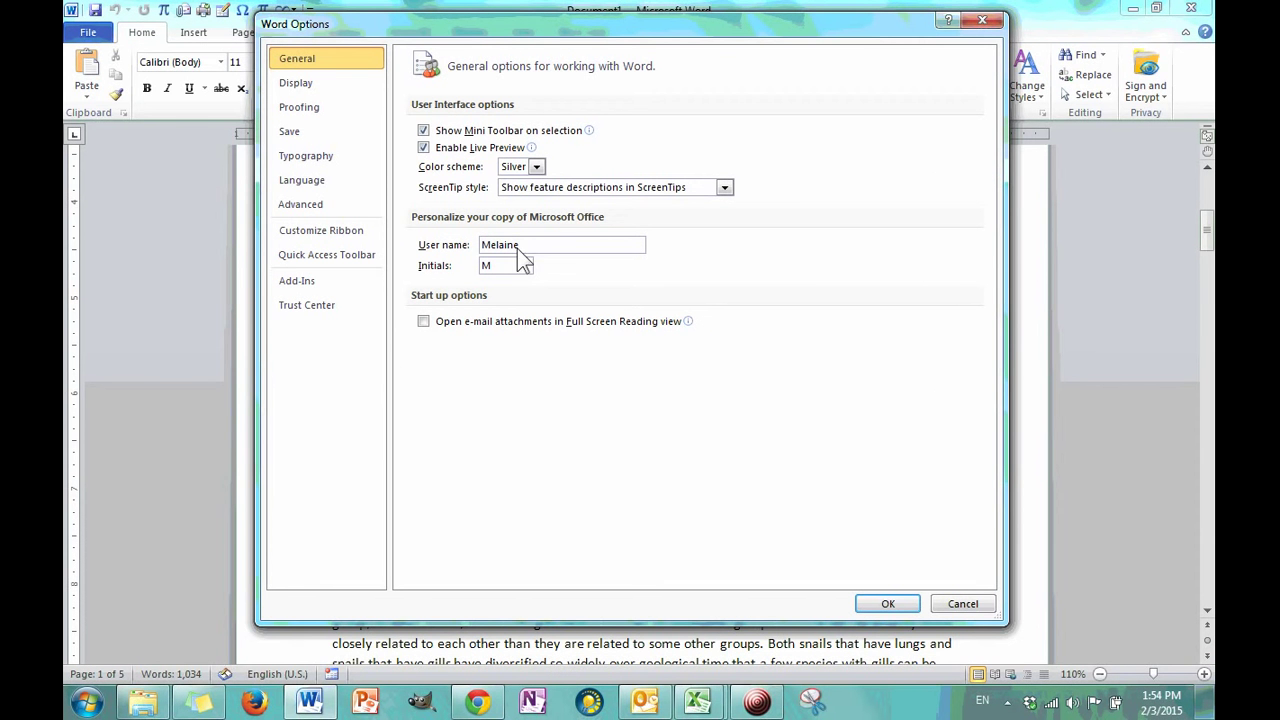
# - Switch Word Options to the Display page and shift the dialog slightly to the right
pyautogui.click(506, 266)
pyautogui.click(344, 85)
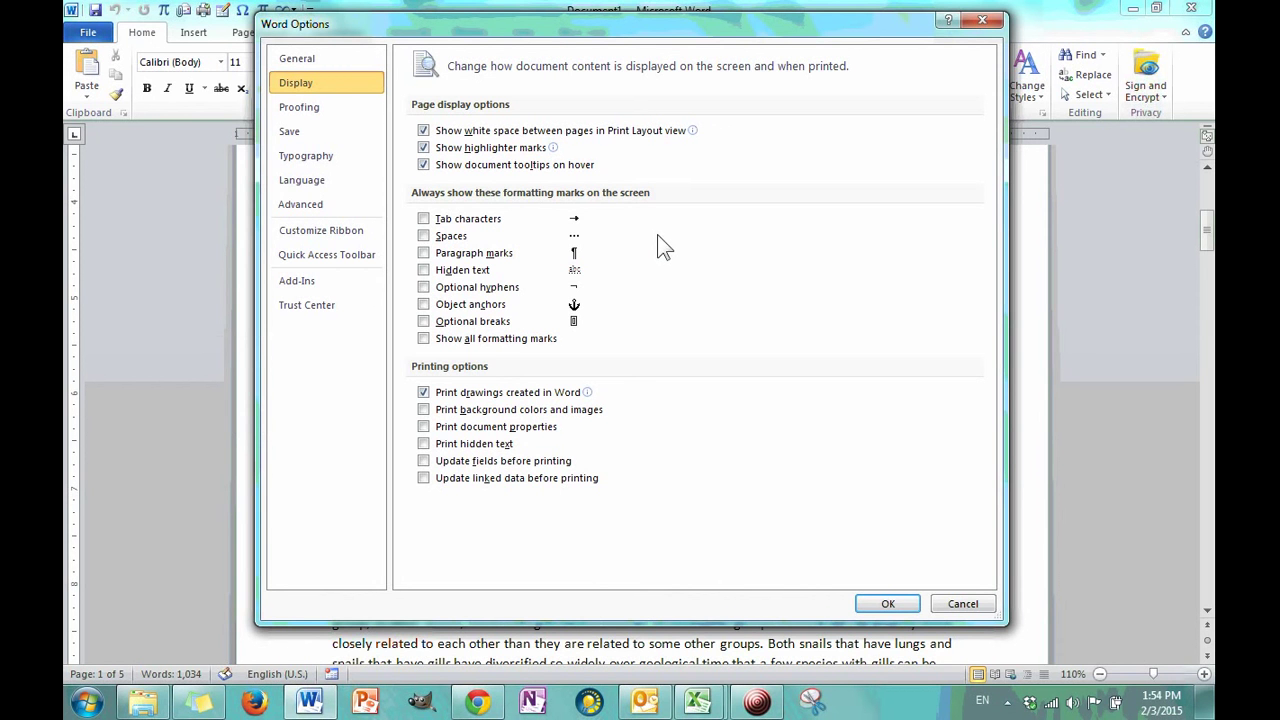
pyautogui.moveTo(883, 30); pyautogui.dragTo(953, 28)
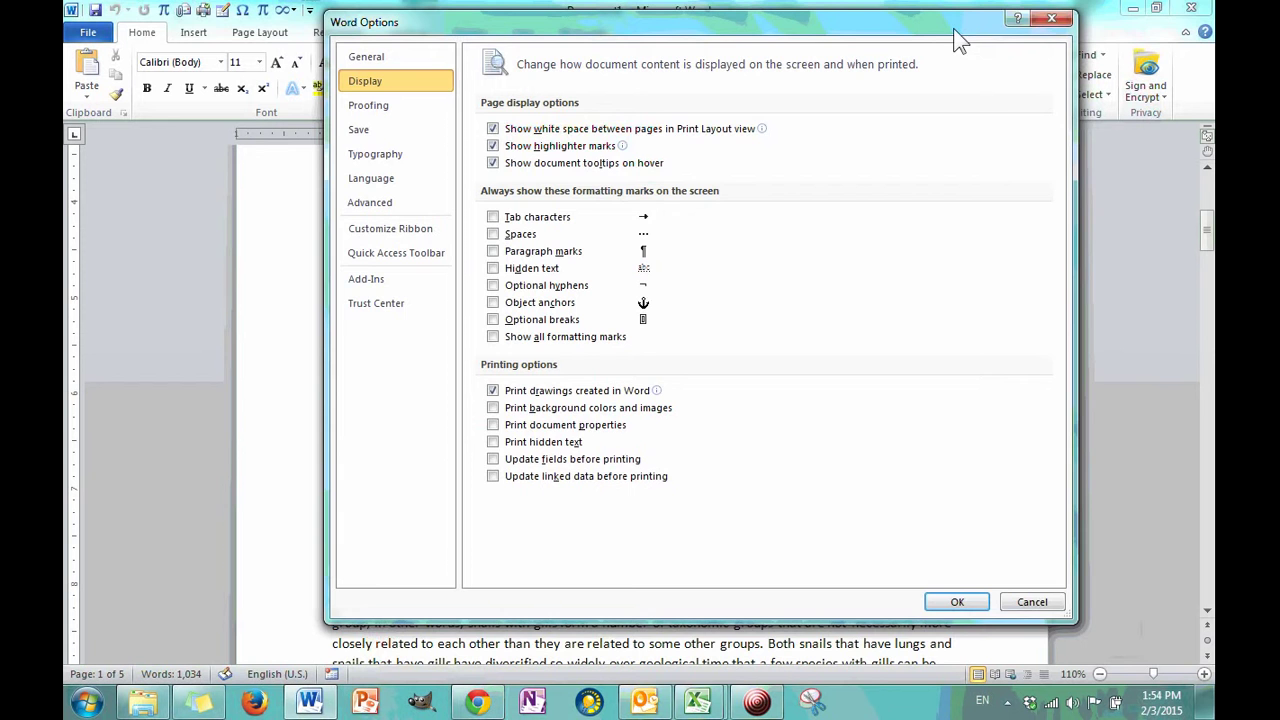
# - Close Word Options and scroll the document to the Overview section
pyautogui.click(1051, 18)
pyautogui.click(1207, 168)
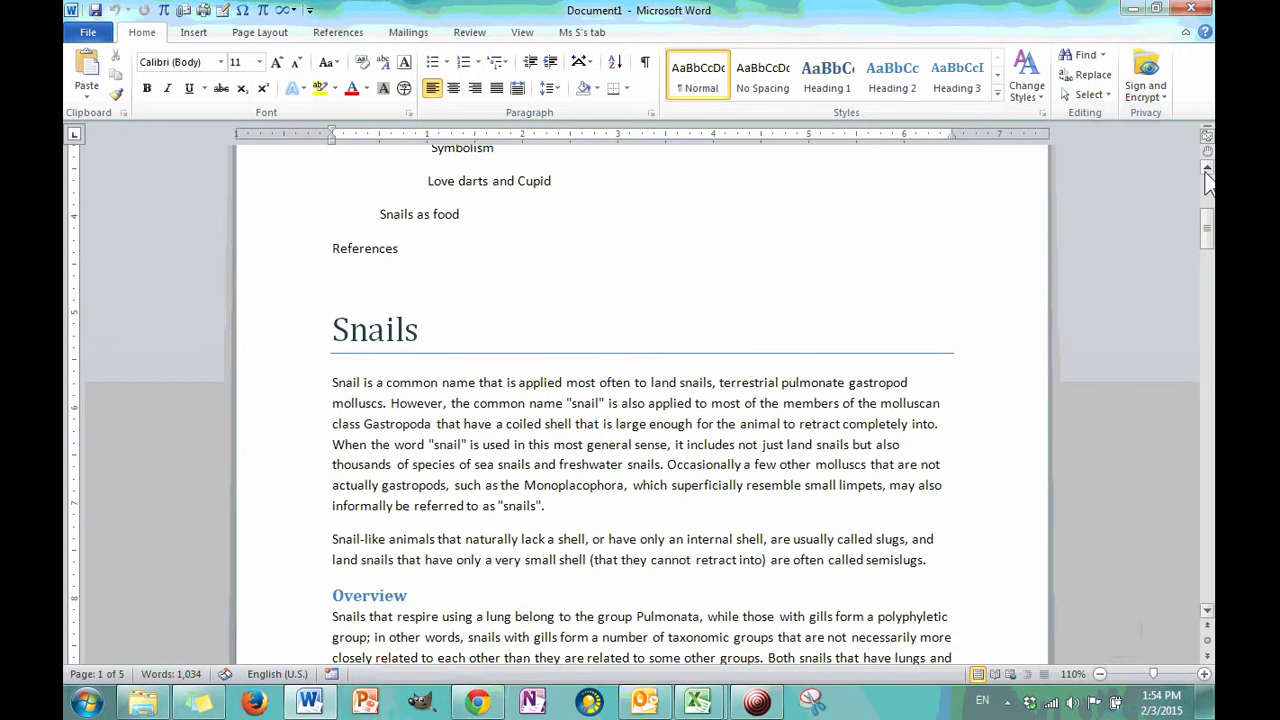
pyautogui.moveTo(1208, 228); pyautogui.dragTo(1211, 281)
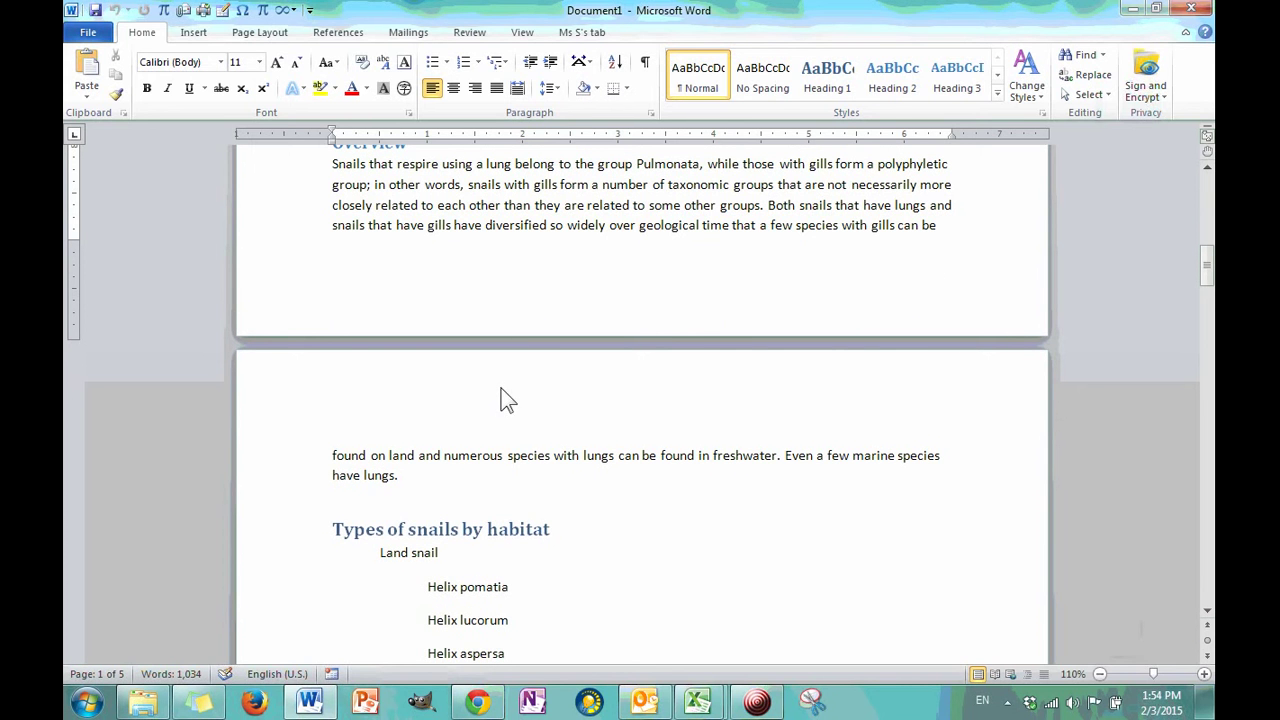
# - Hide and restore the white space between pages twice by double-clicking the page gap
pyautogui.doubleClick(522, 338)
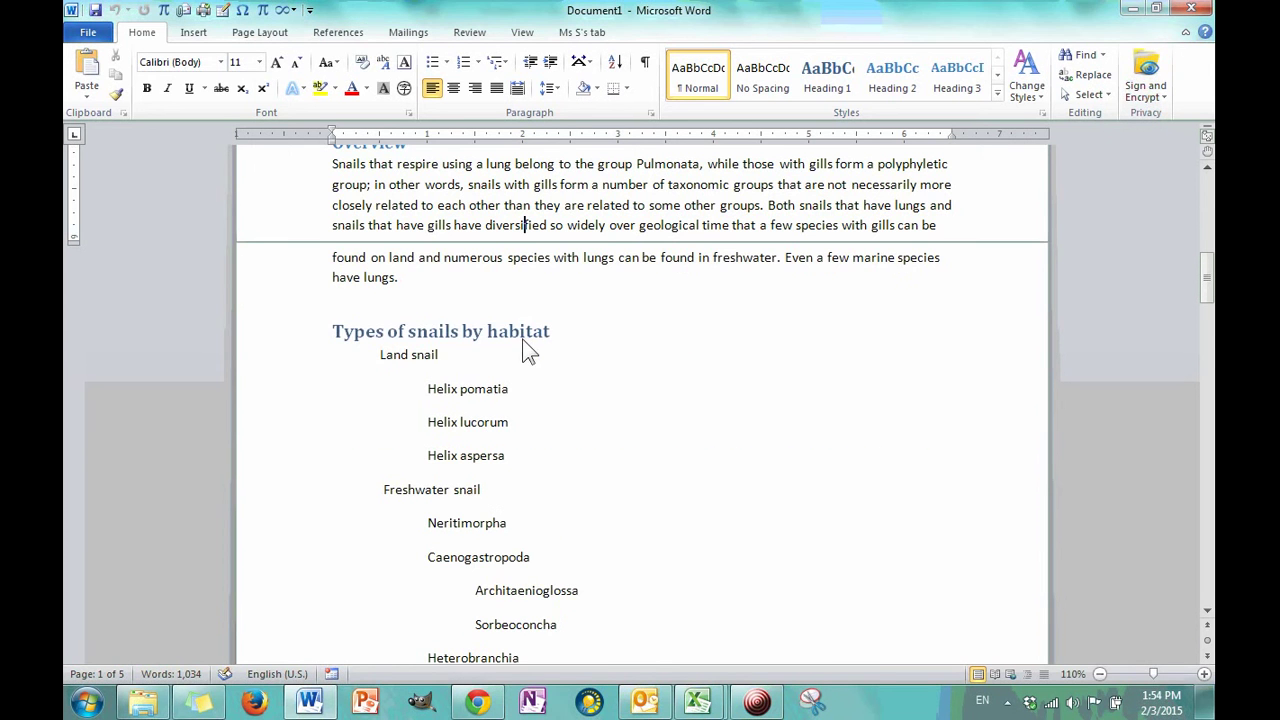
pyautogui.doubleClick(517, 243)
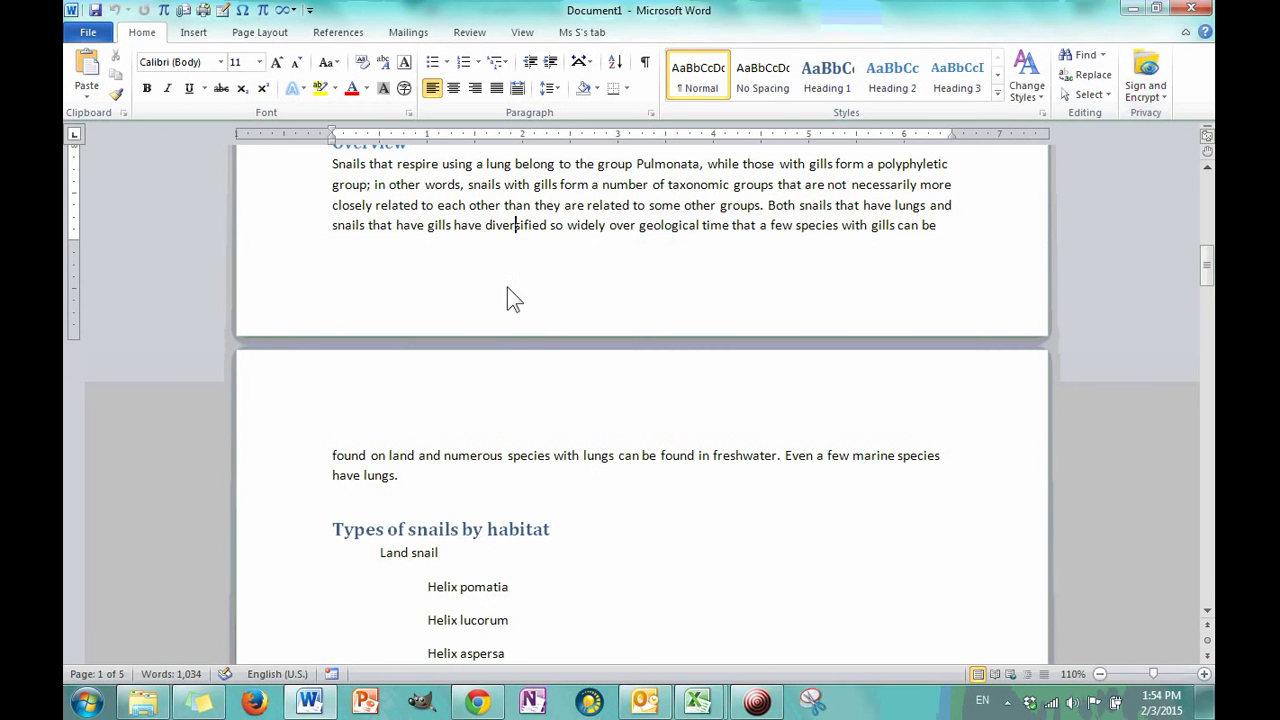
pyautogui.doubleClick(523, 340)
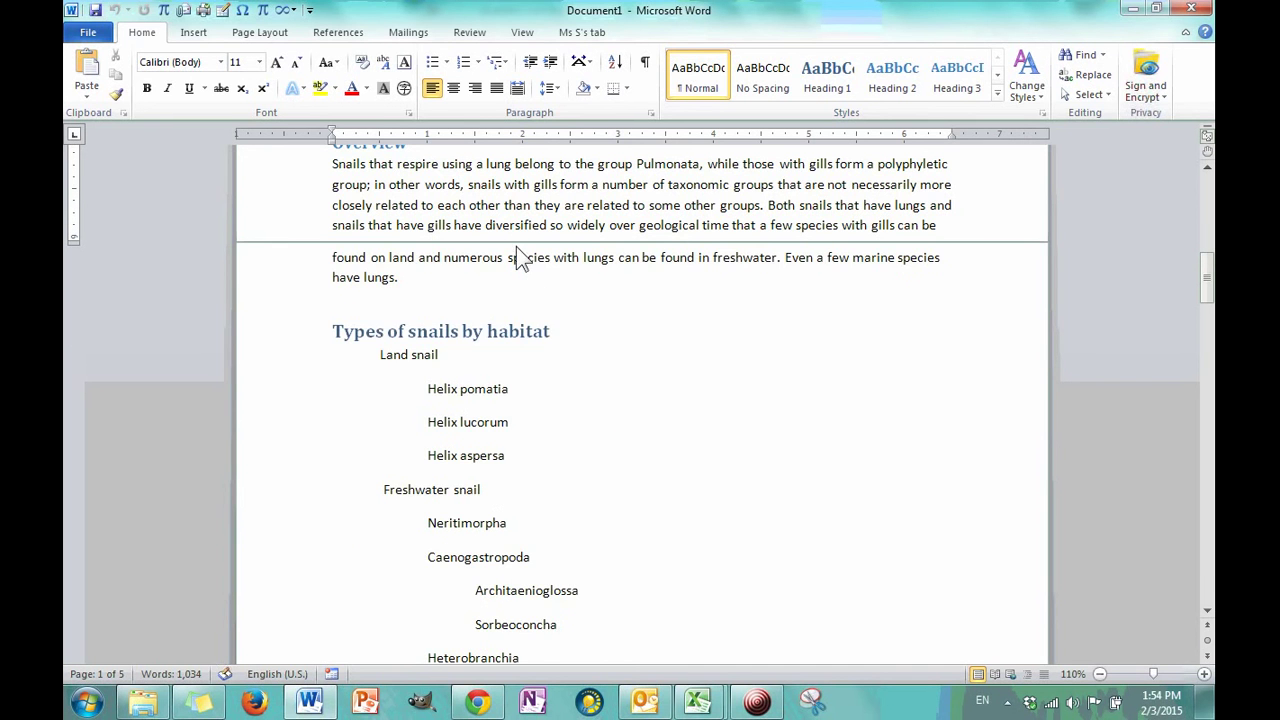
pyautogui.doubleClick(516, 245)
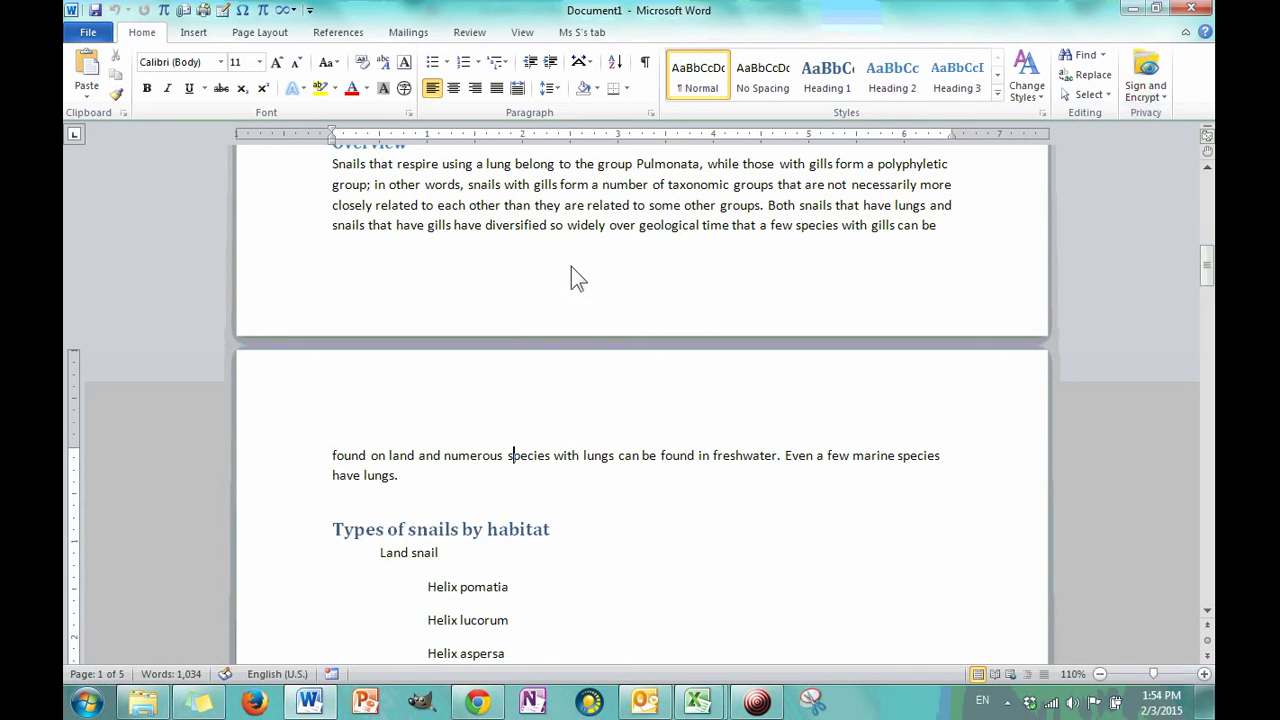
# - On the Word Options Display page, check Paragraph marks and Tab characters and apply with OK
pyautogui.click(99, 34)
pyautogui.click(144, 365)
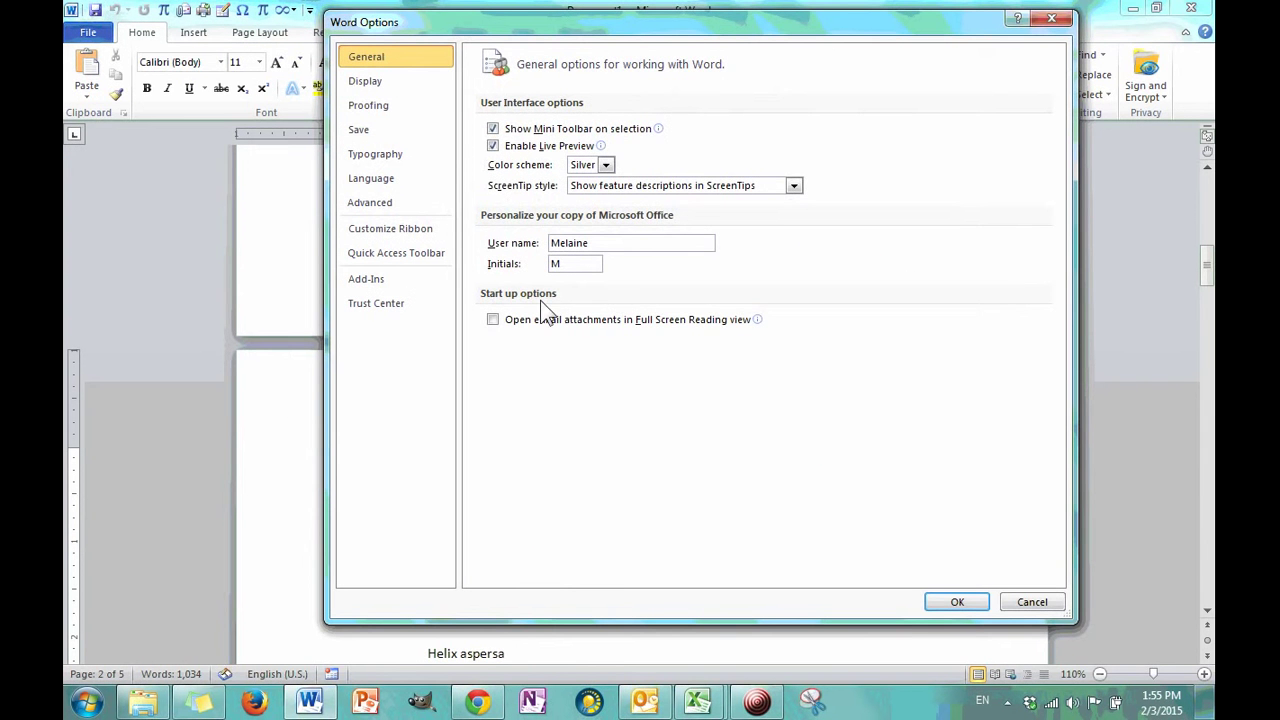
pyautogui.click(376, 86)
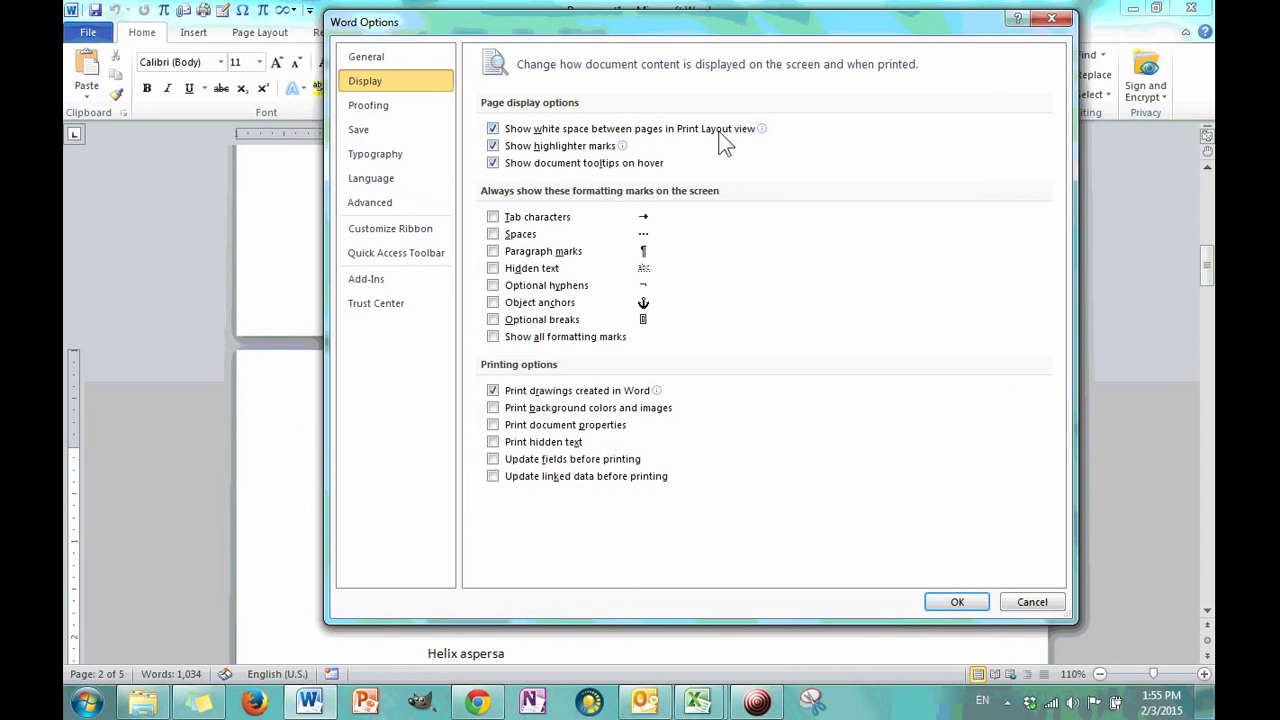
pyautogui.click(493, 129)
pyautogui.click(493, 129)
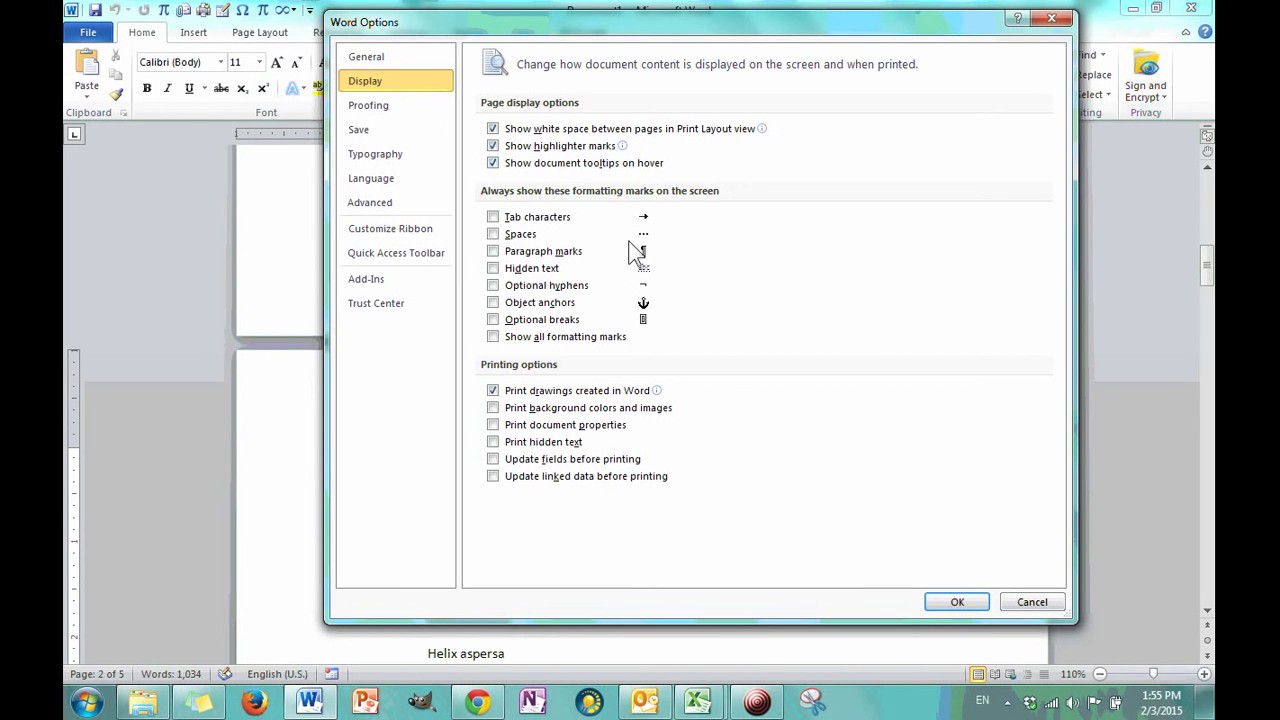
pyautogui.click(492, 252)
pyautogui.click(492, 217)
pyautogui.click(957, 601)
# - With the cursor in the snail list, toggle Show/Hide ¶ on and off twice, then open File Info
pyautogui.scroll(-5, 685, 440)
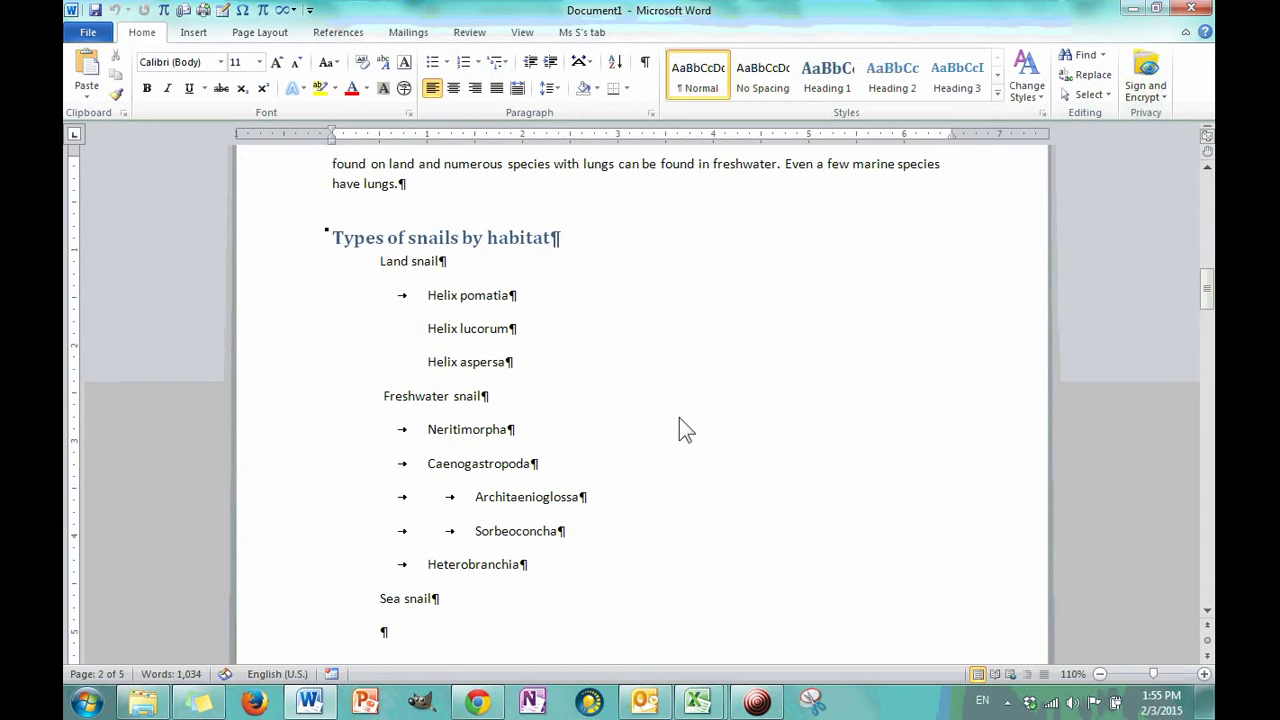
pyautogui.click(515, 361)
pyautogui.click(634, 260)
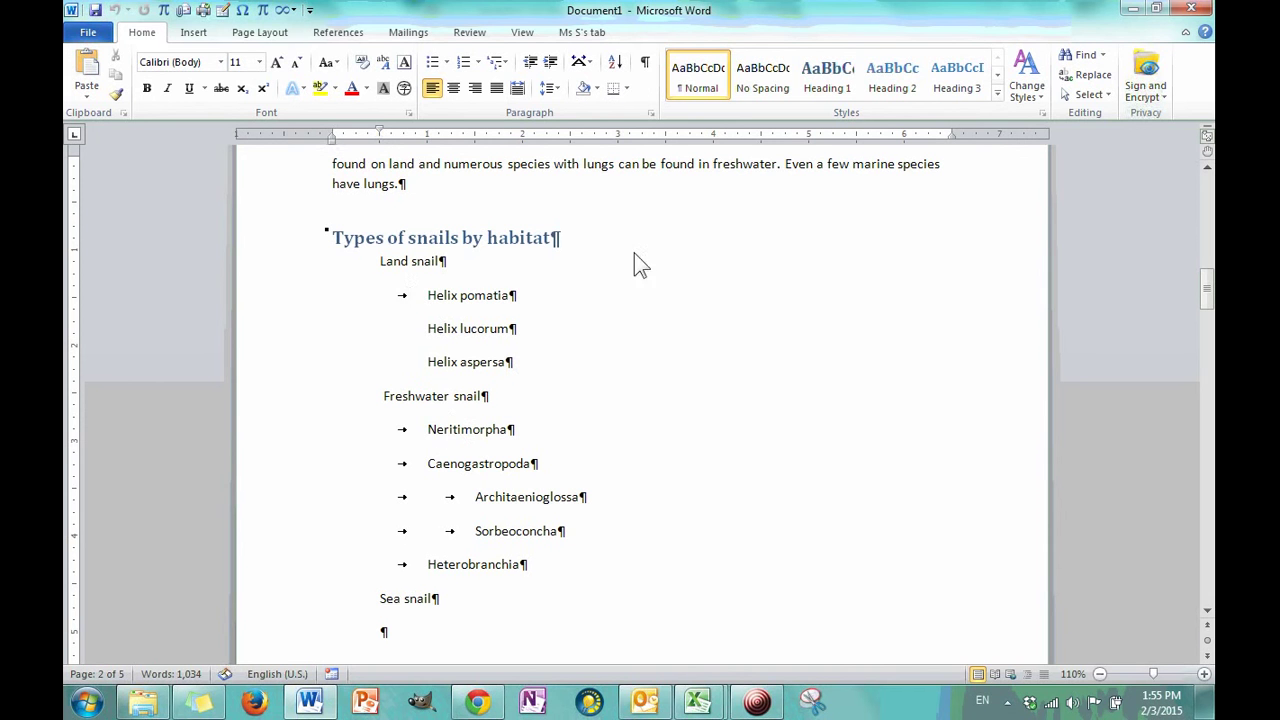
pyautogui.click(646, 64)
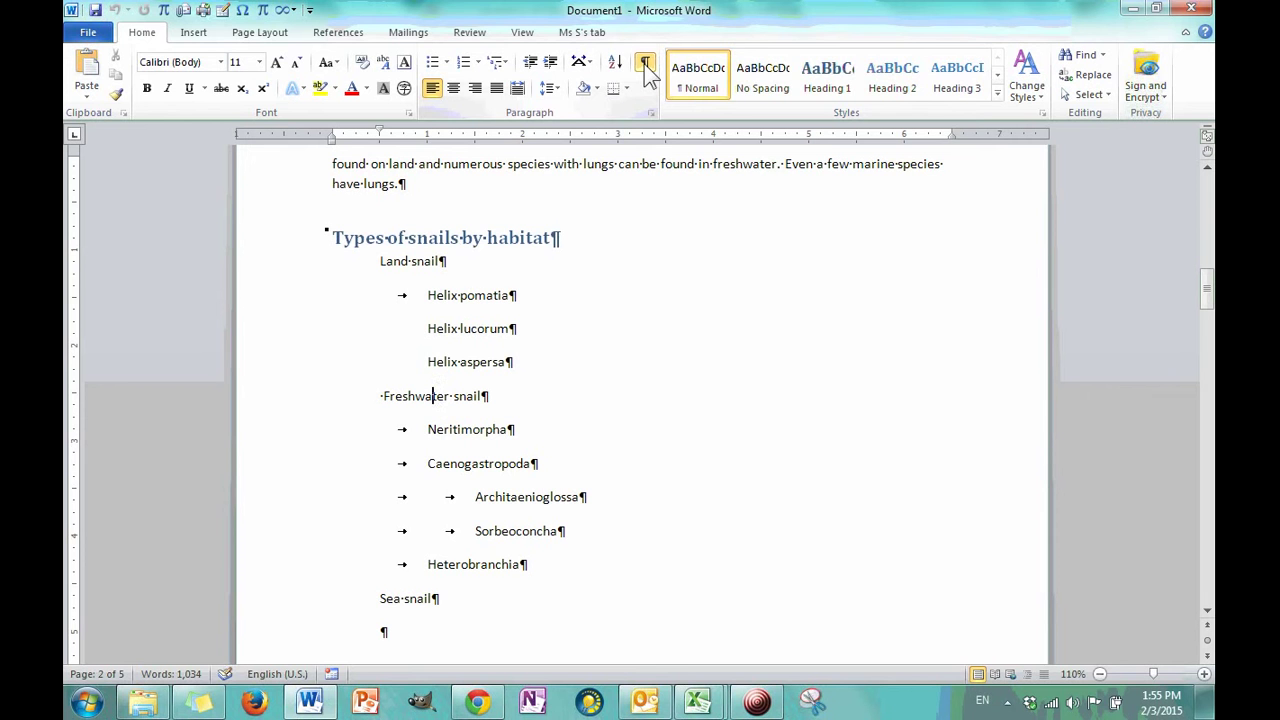
pyautogui.click(645, 68)
pyautogui.click(645, 64)
pyautogui.click(645, 64)
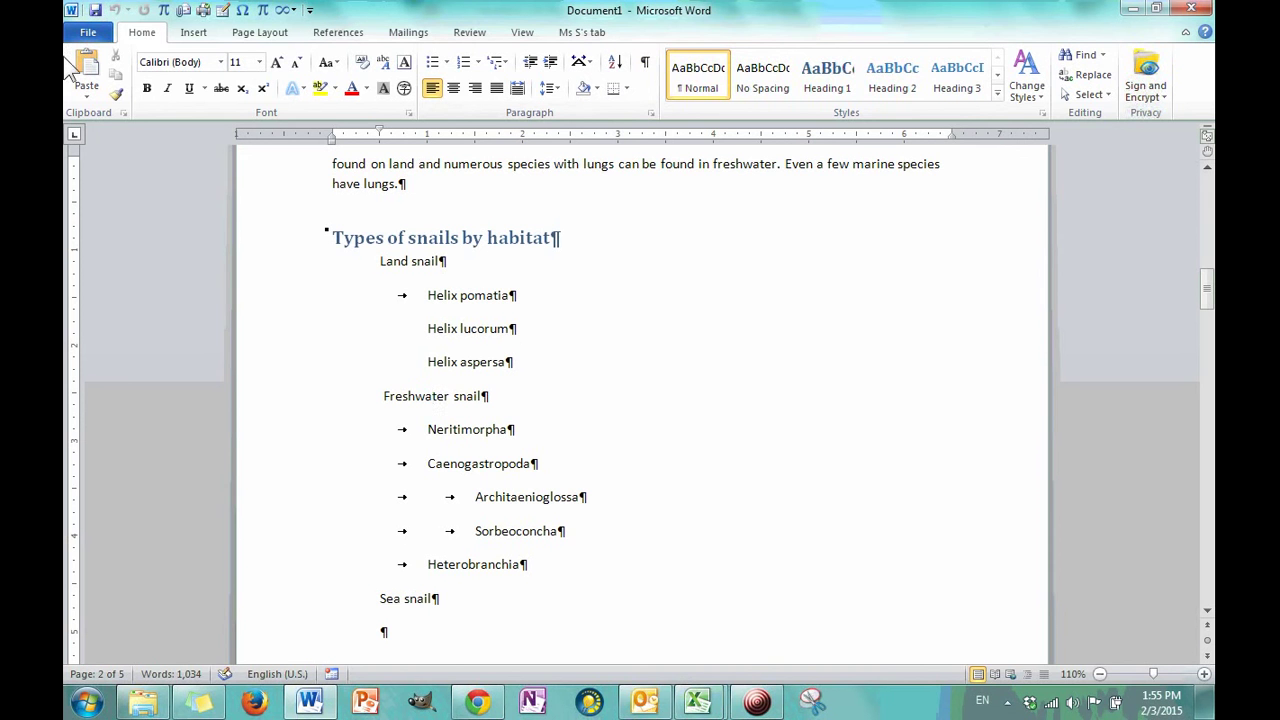
pyautogui.click(88, 33)
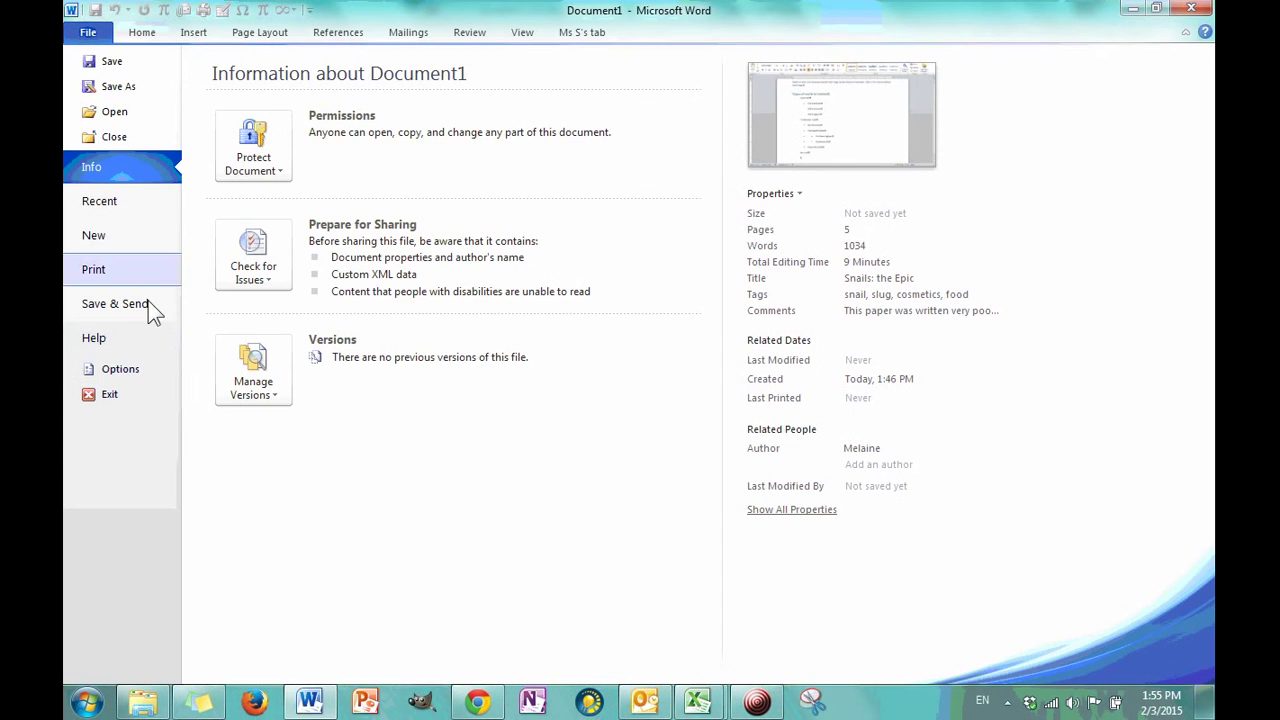
# - On the Word Options Display page, untick always showing tab characters and paragraph marks
pyautogui.click(146, 370)
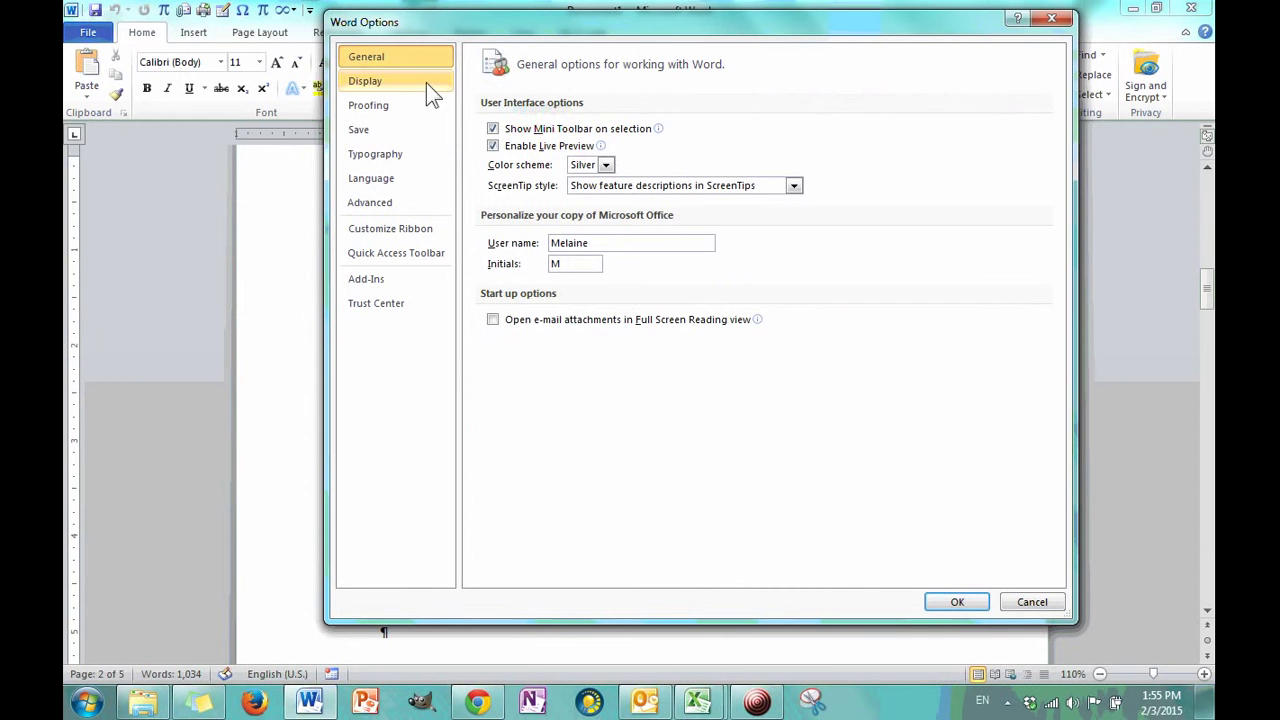
pyautogui.click(426, 82)
pyautogui.click(492, 251)
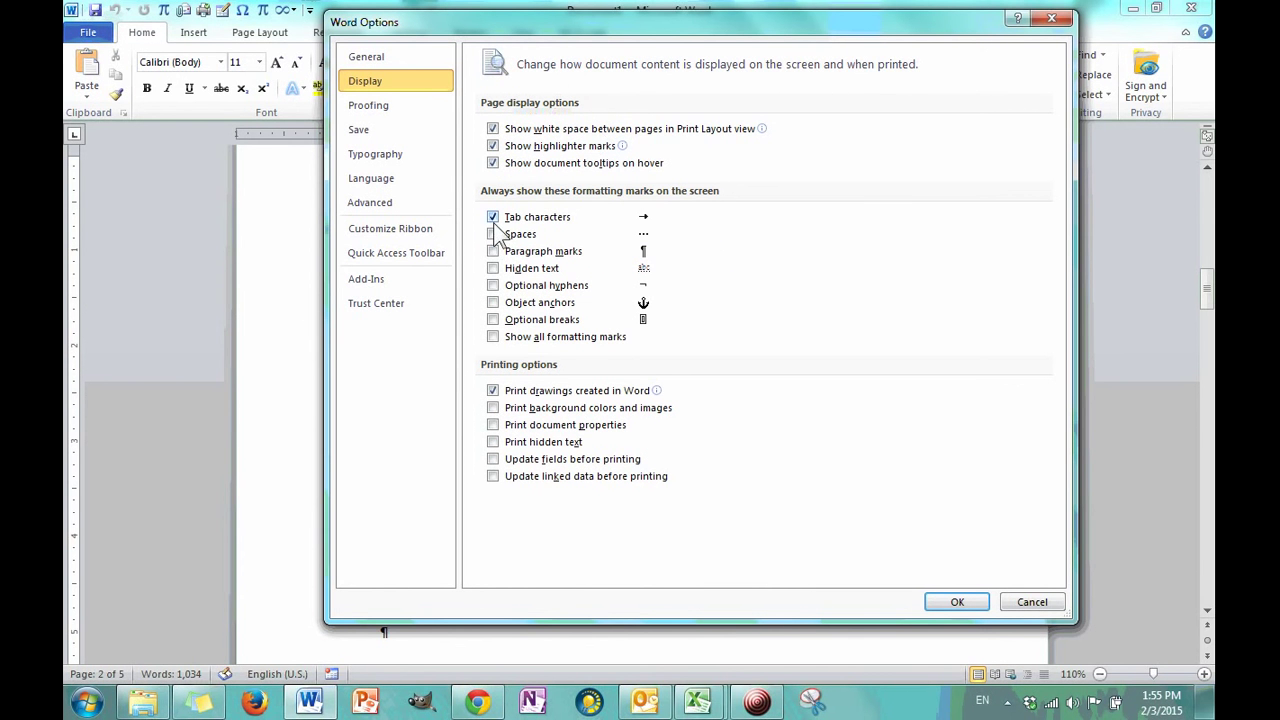
pyautogui.click(492, 217)
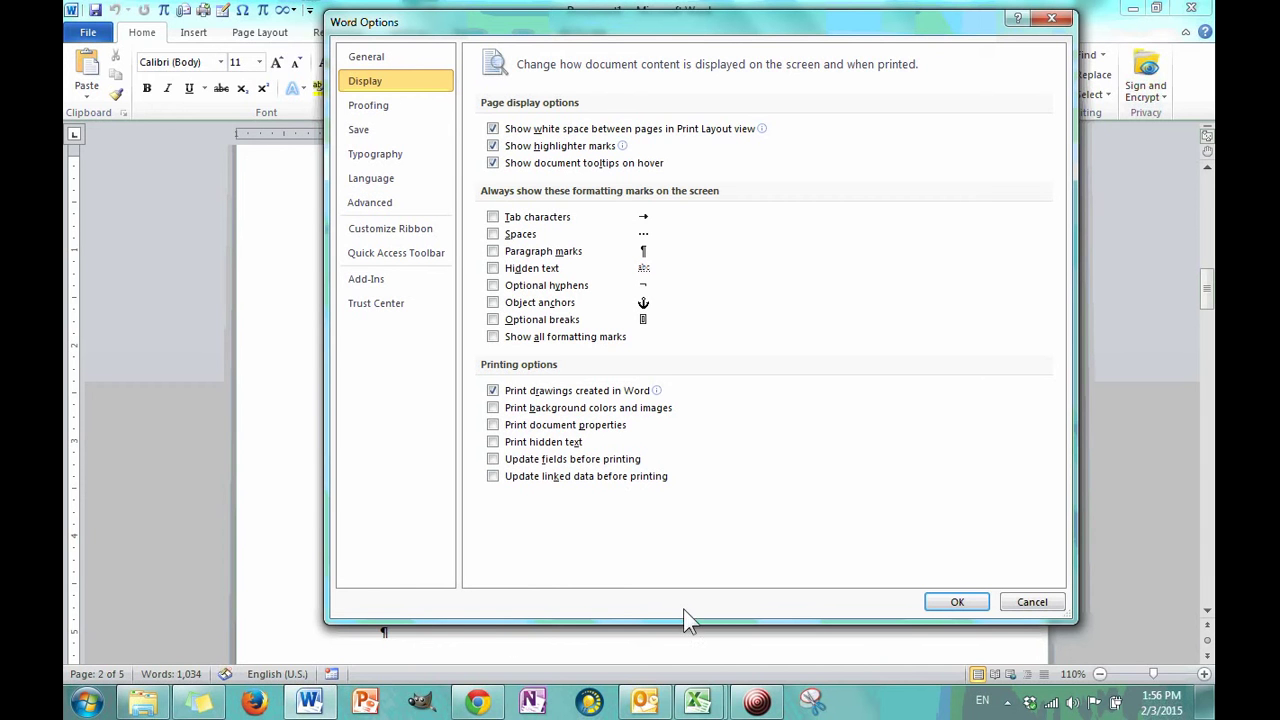
pyautogui.moveTo(697, 703)
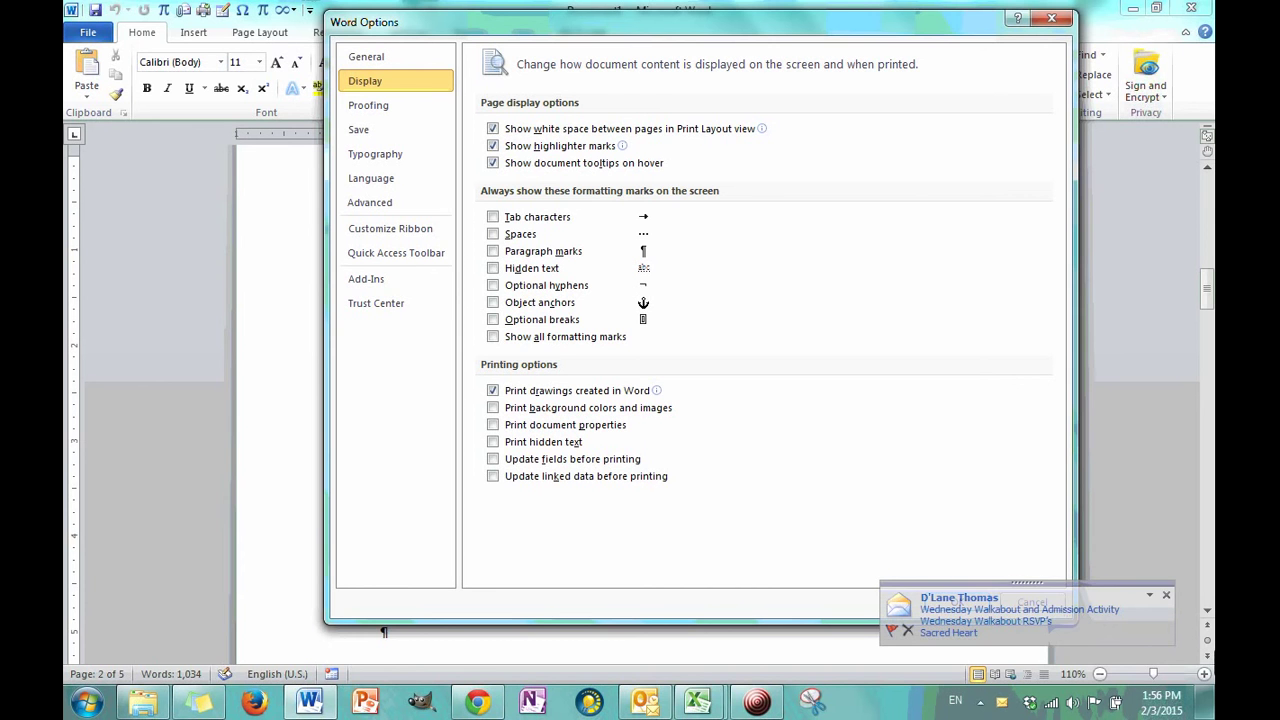
pyautogui.click(1166, 595)
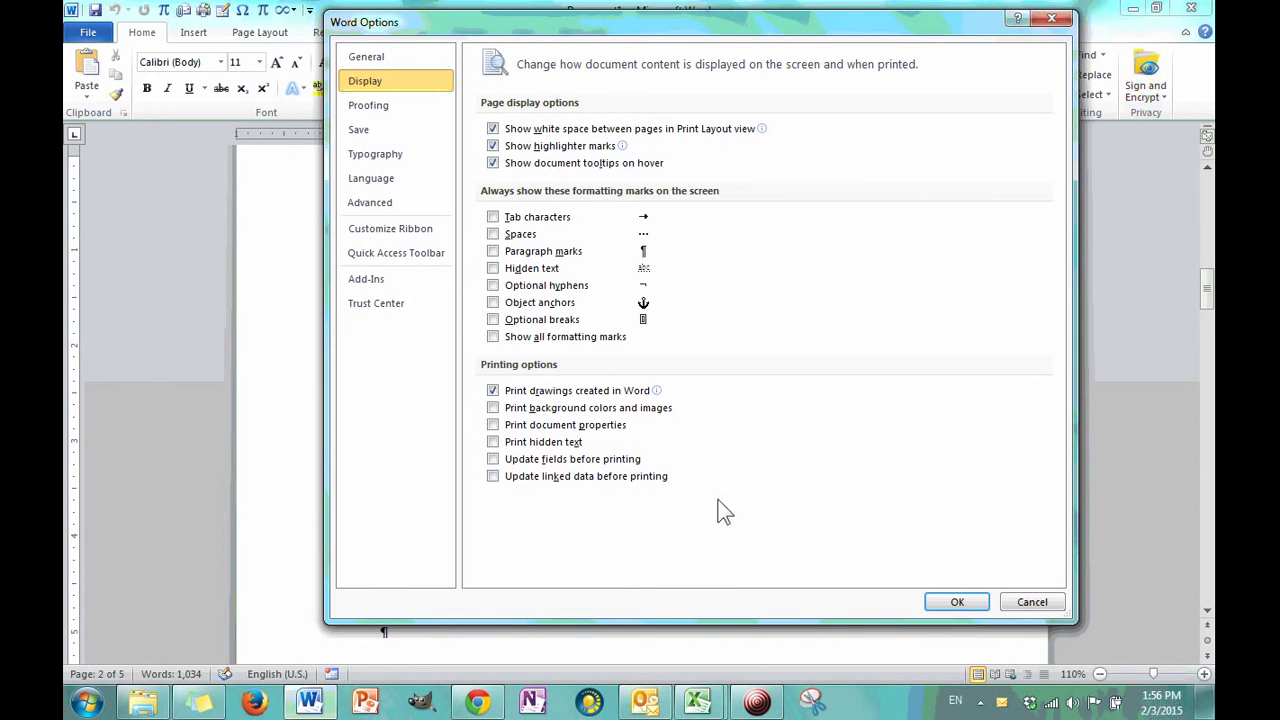
pyautogui.click(495, 477)
pyautogui.click(493, 459)
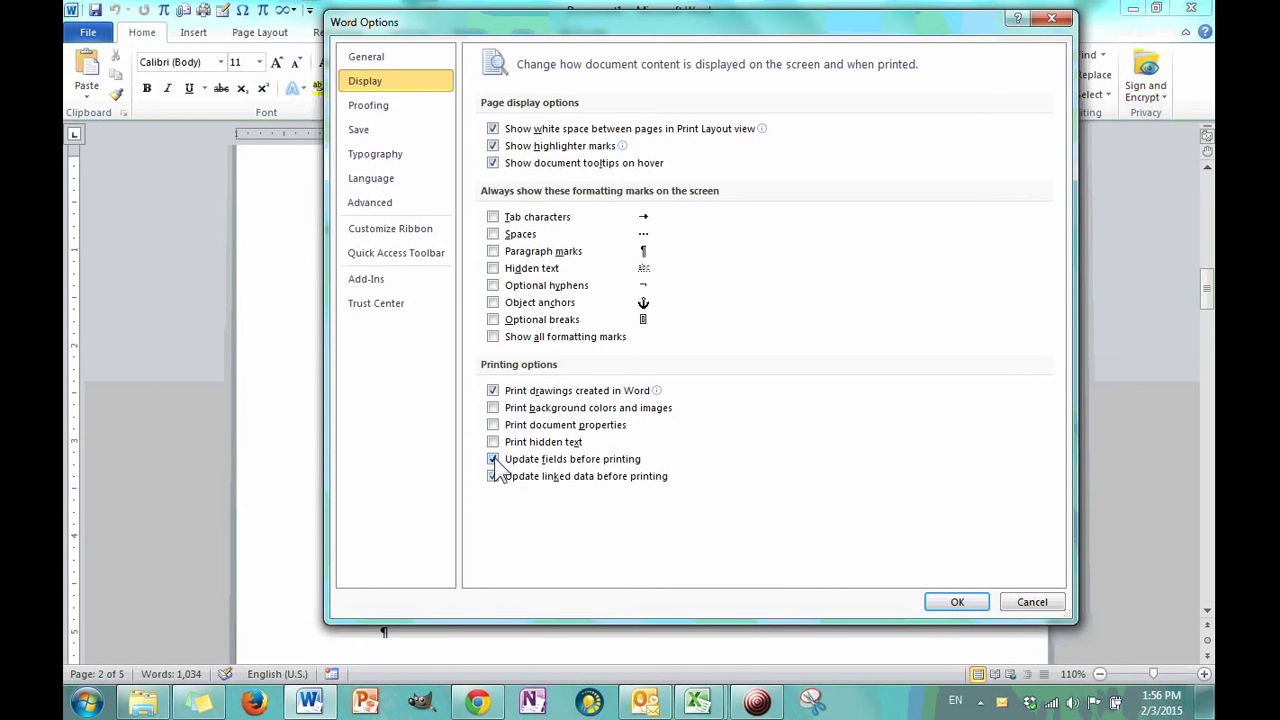
pyautogui.click(494, 468)
pyautogui.click(493, 476)
pyautogui.click(493, 476)
# - From the Proofing page, open AutoCorrect Options and look through its AutoFormat, Actions and AutoFormat As You Type tabs
pyautogui.click(423, 109)
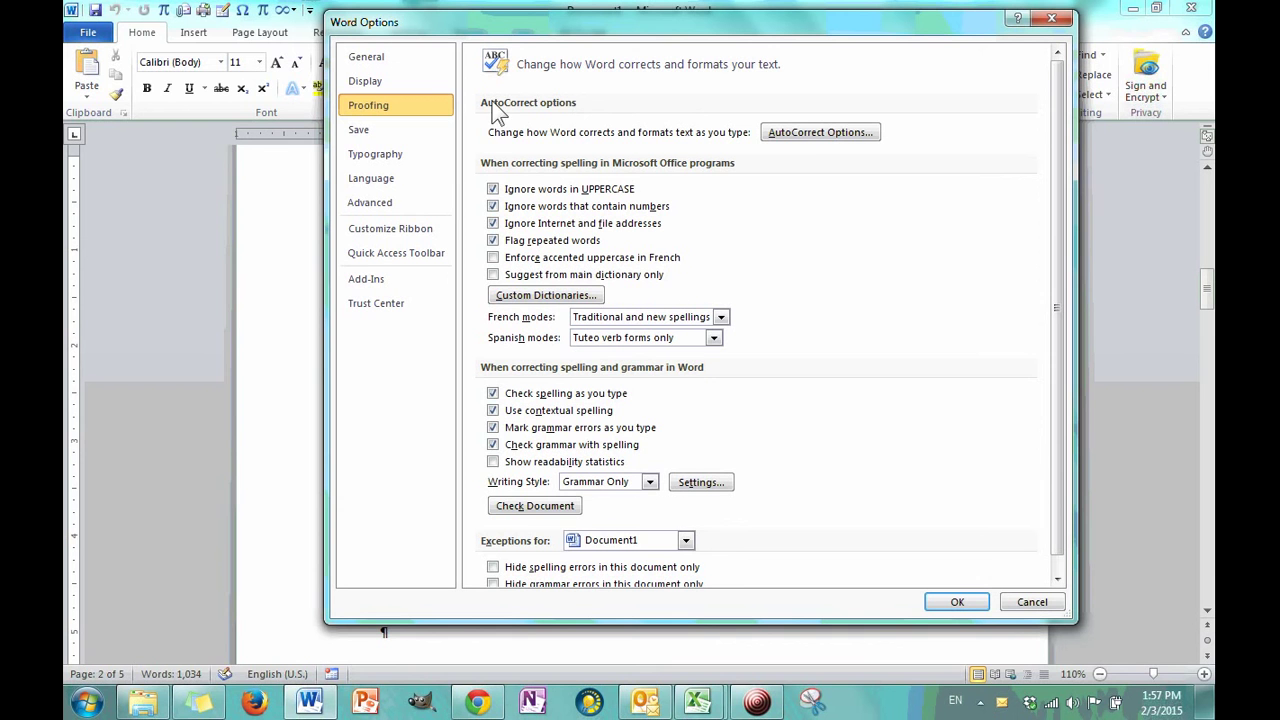
pyautogui.click(805, 140)
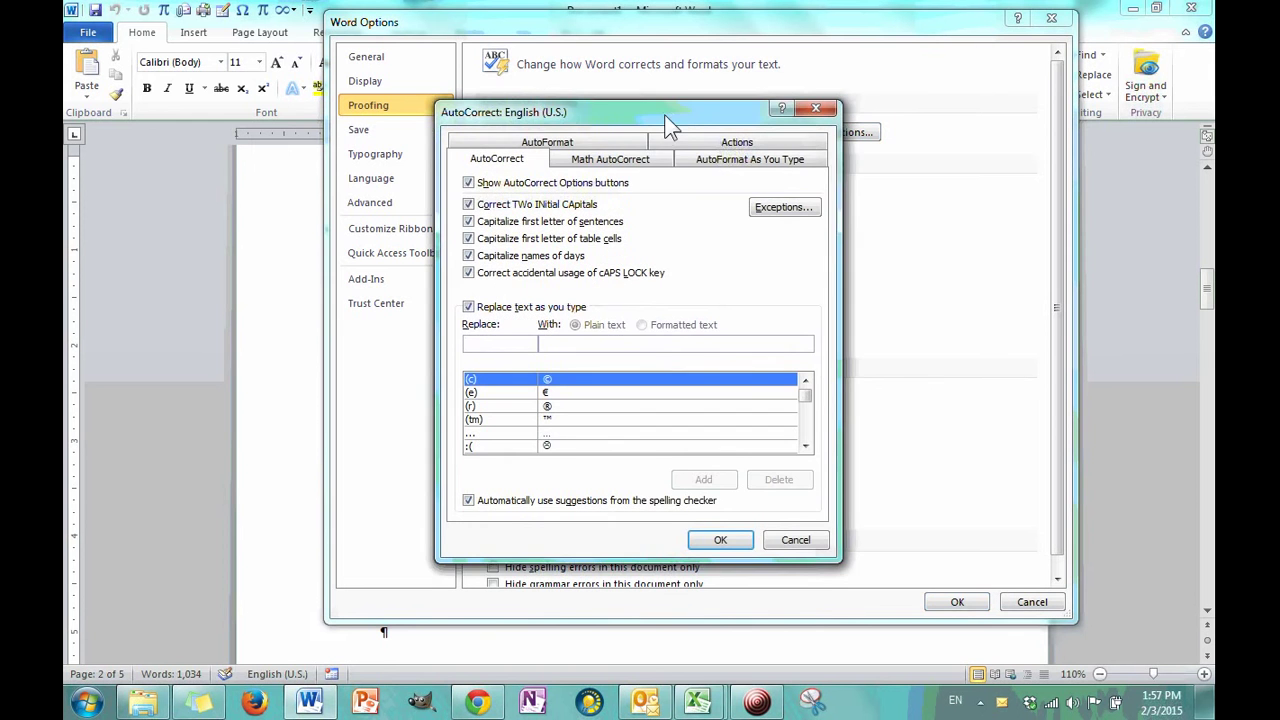
pyautogui.moveTo(664, 114); pyautogui.dragTo(662, 98)
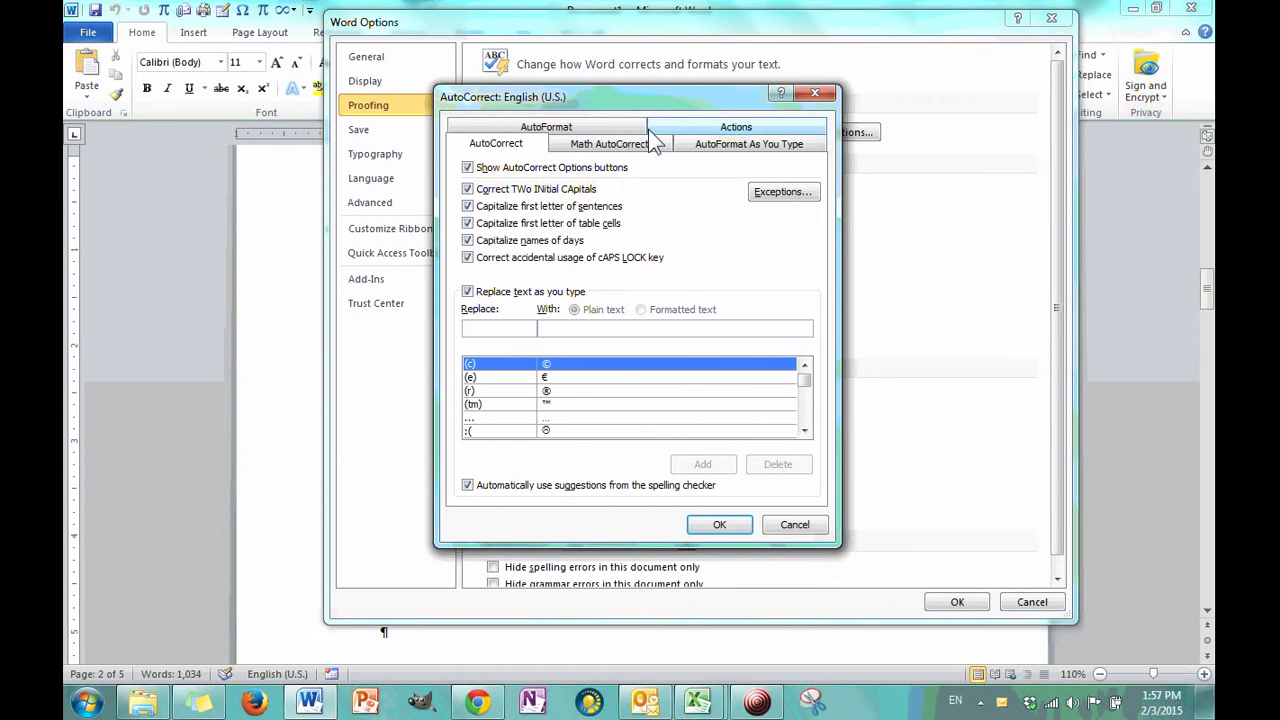
pyautogui.click(592, 131)
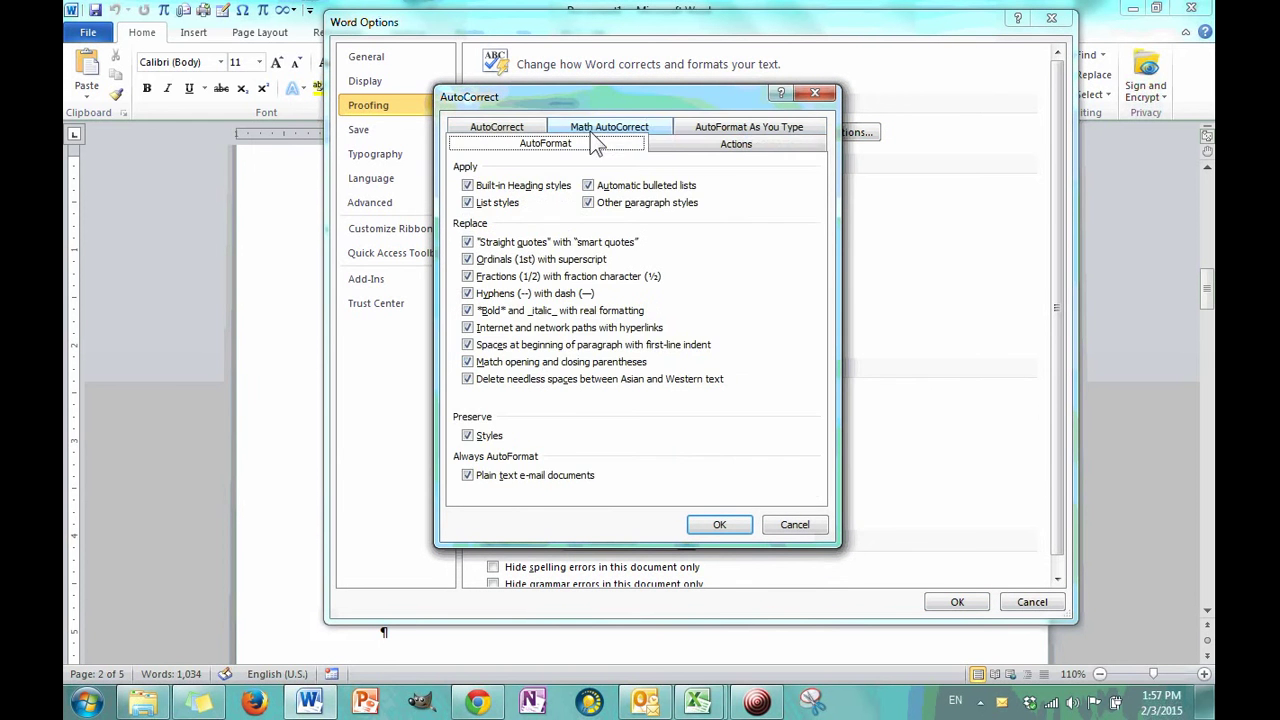
pyautogui.click(726, 146)
pyautogui.click(716, 131)
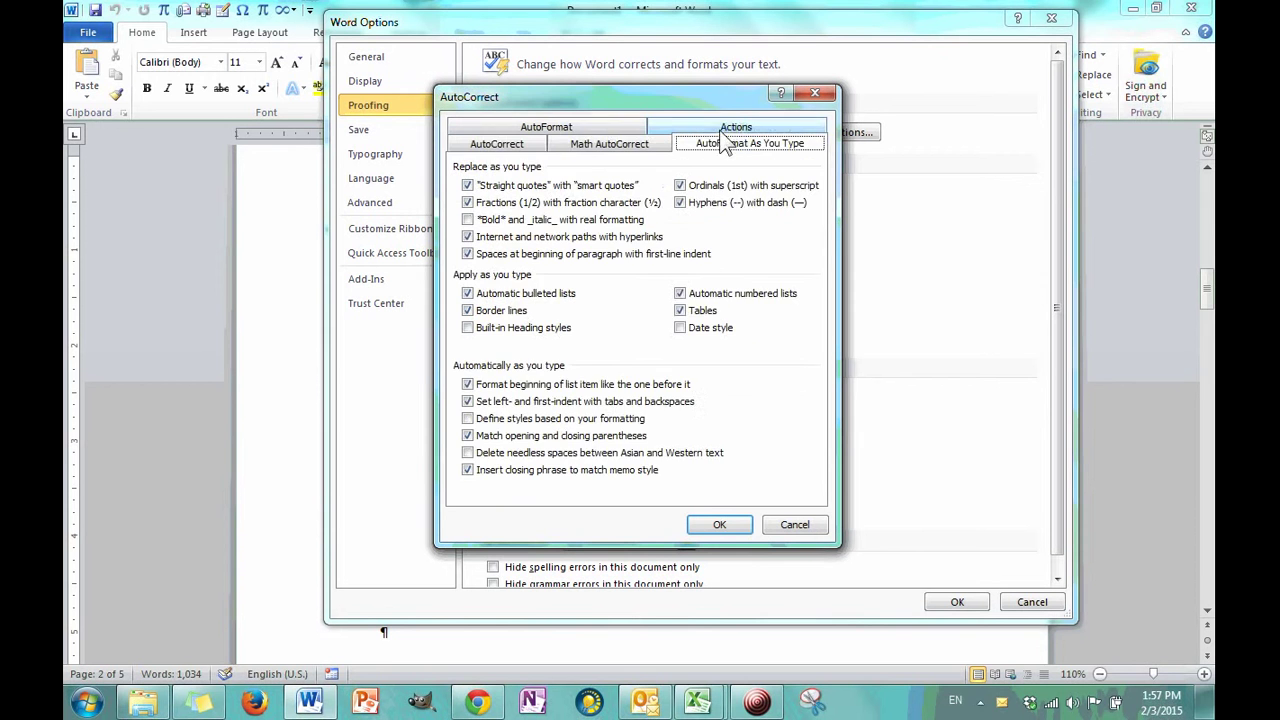
pyautogui.click(582, 130)
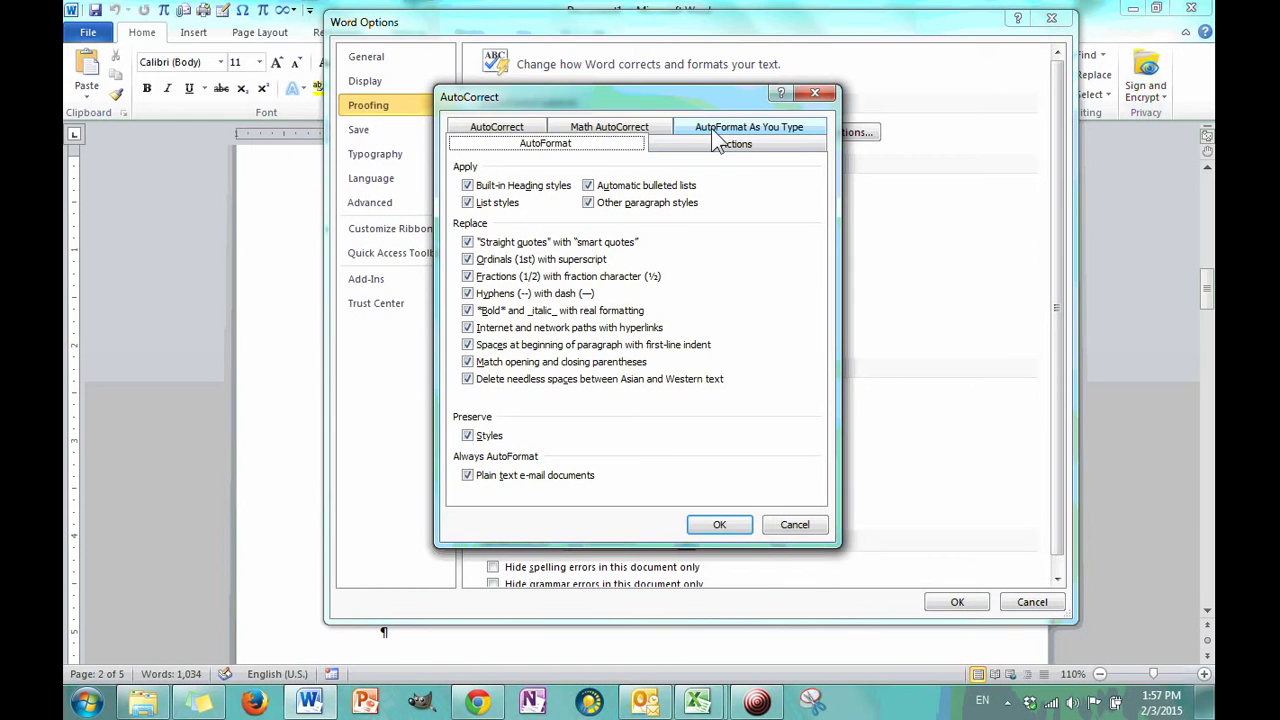
# - Return to the AutoCorrect tab, scroll the Replace/With list, and place the cursor in the Replace box
pyautogui.click(495, 131)
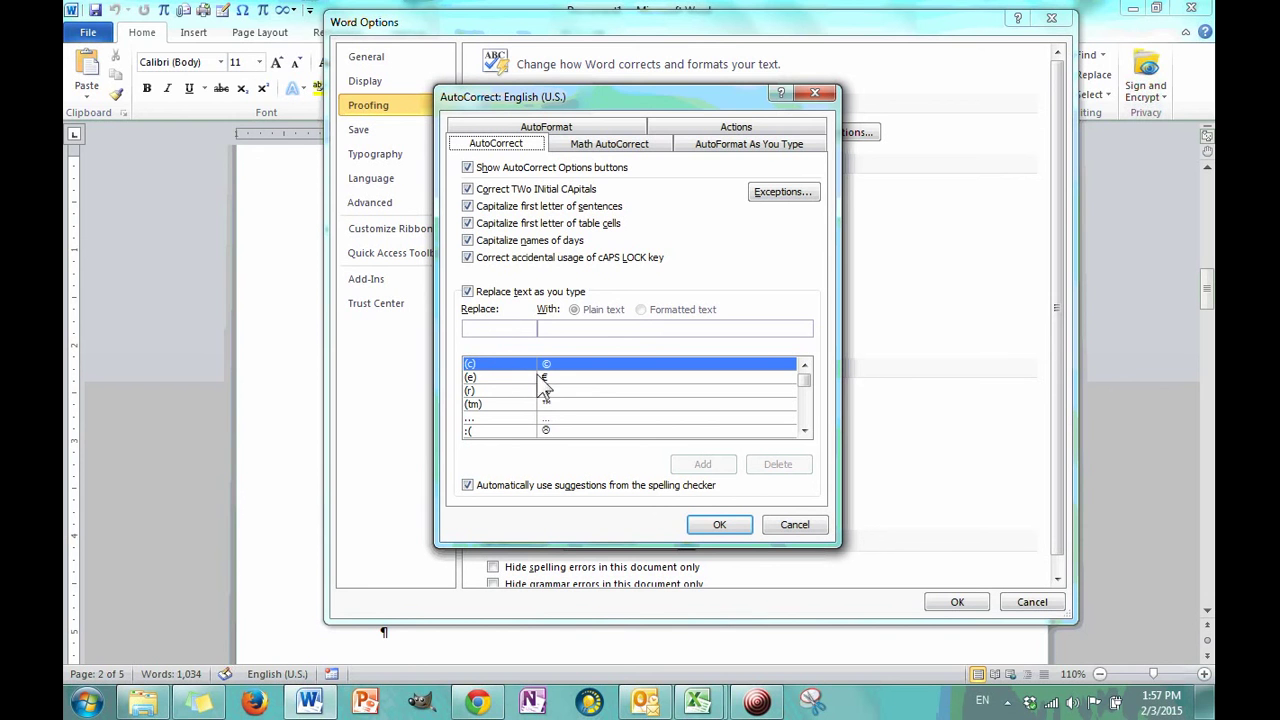
pyautogui.click(805, 432)
pyautogui.click(805, 432)
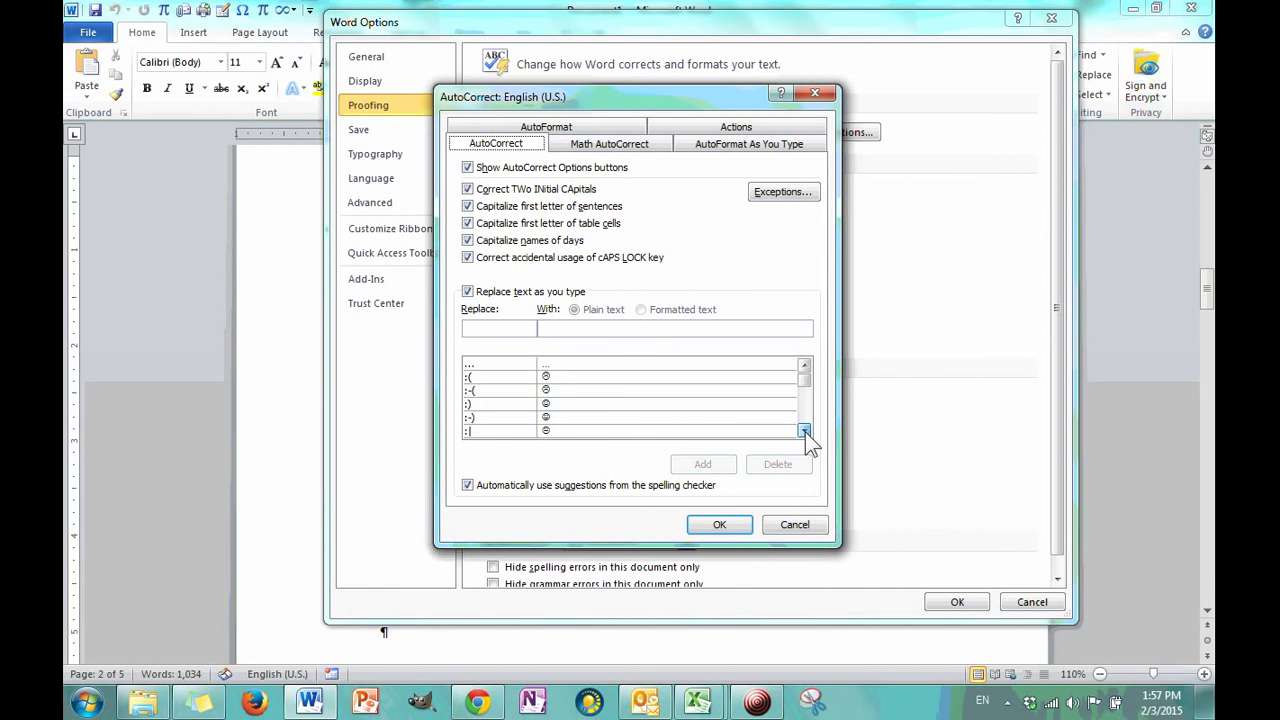
pyautogui.click(805, 432)
pyautogui.moveTo(805, 432); pyautogui.dragTo(805, 432)
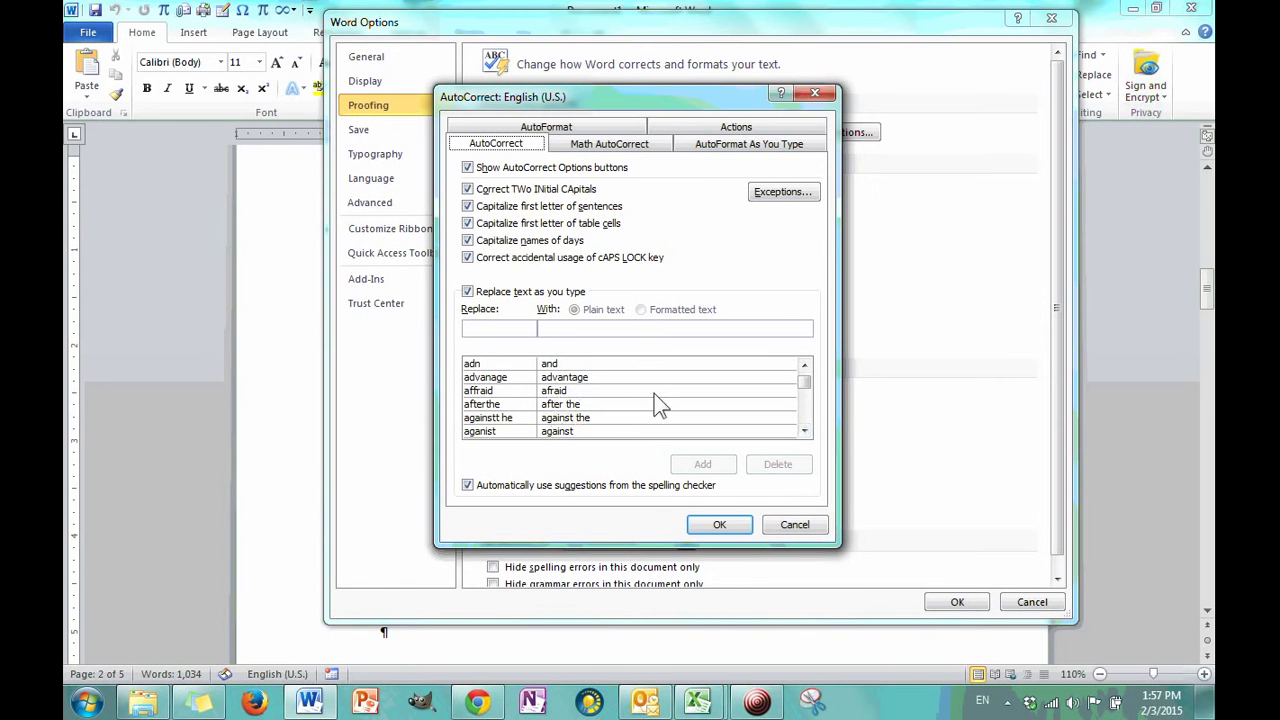
pyautogui.moveTo(805, 385); pyautogui.dragTo(666, 363)
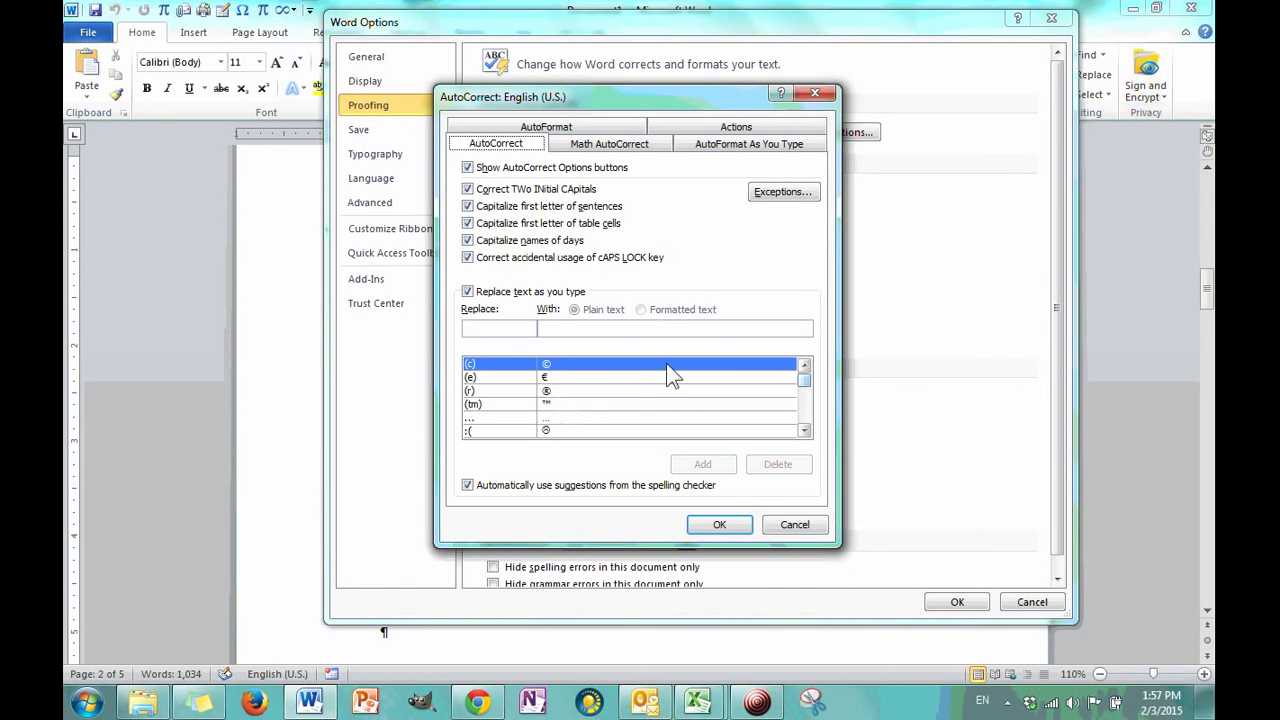
pyautogui.click(498, 331)
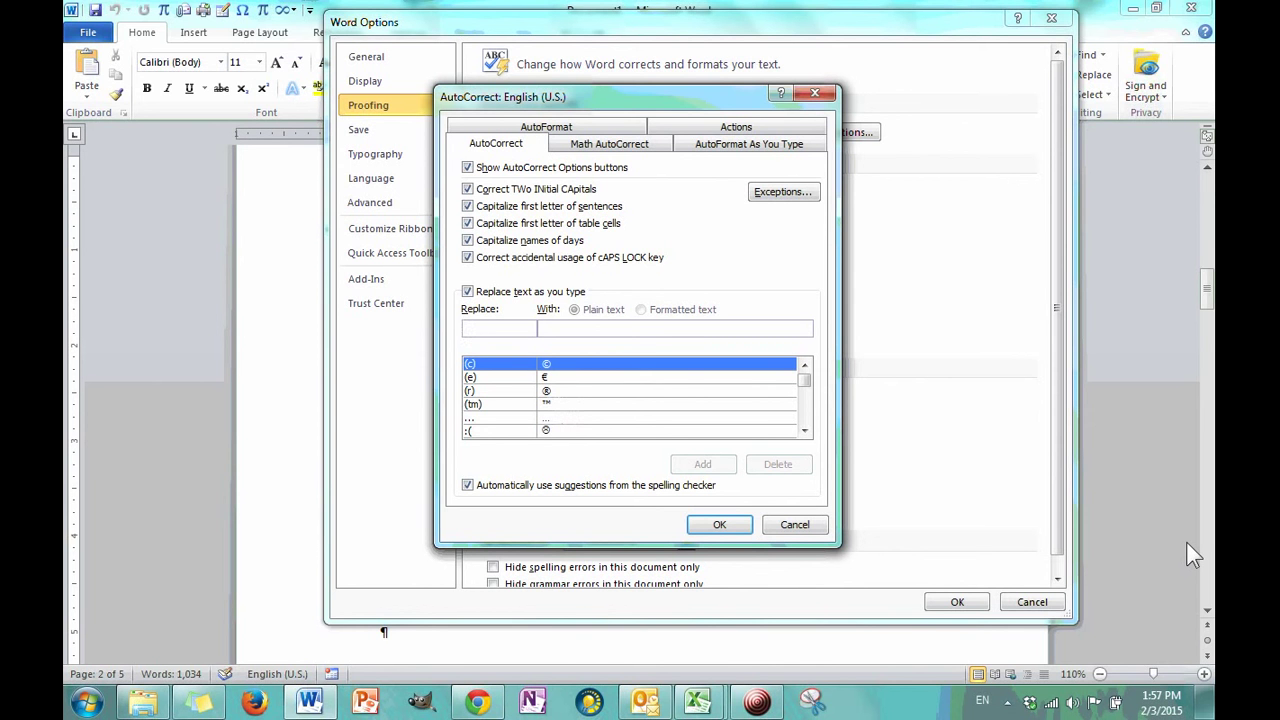
# - Add an AutoCorrect entry that replaces 'turtel' with 'turtle'
pyautogui.write('tur')
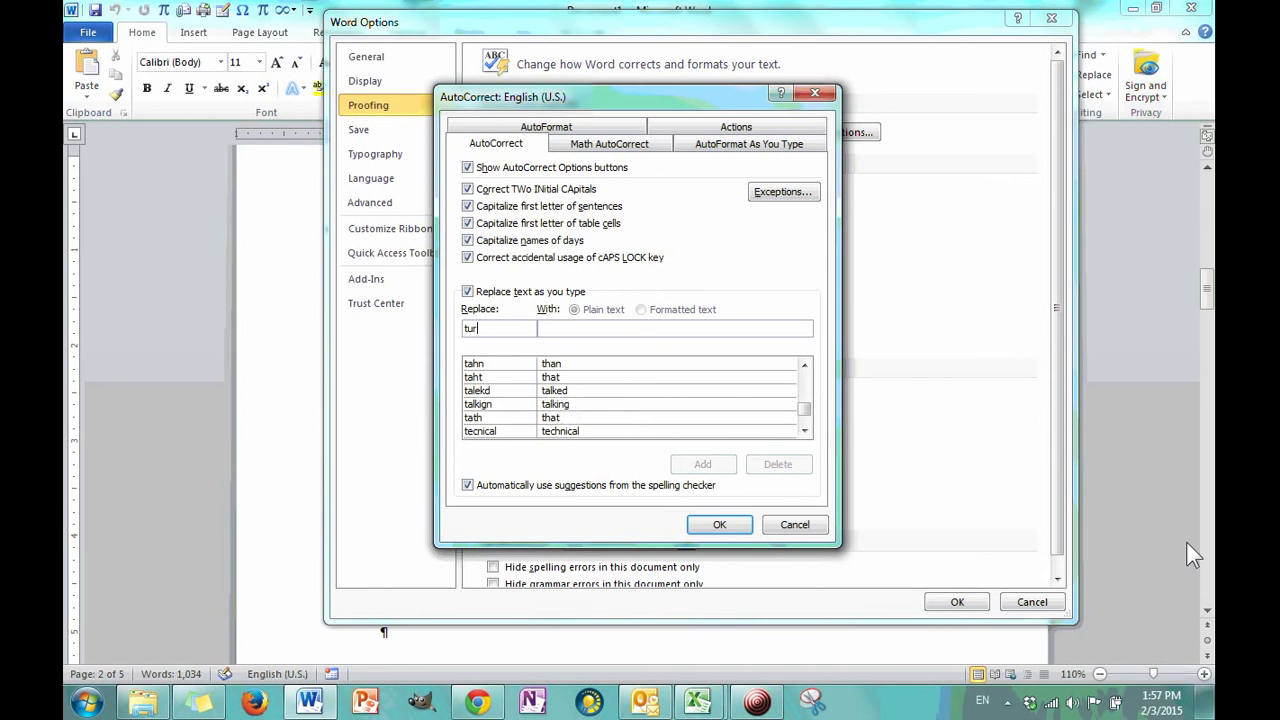
pyautogui.write('tell')
pyautogui.press('BackSpace')
pyautogui.click(680, 335)
pyautogui.write('tur')
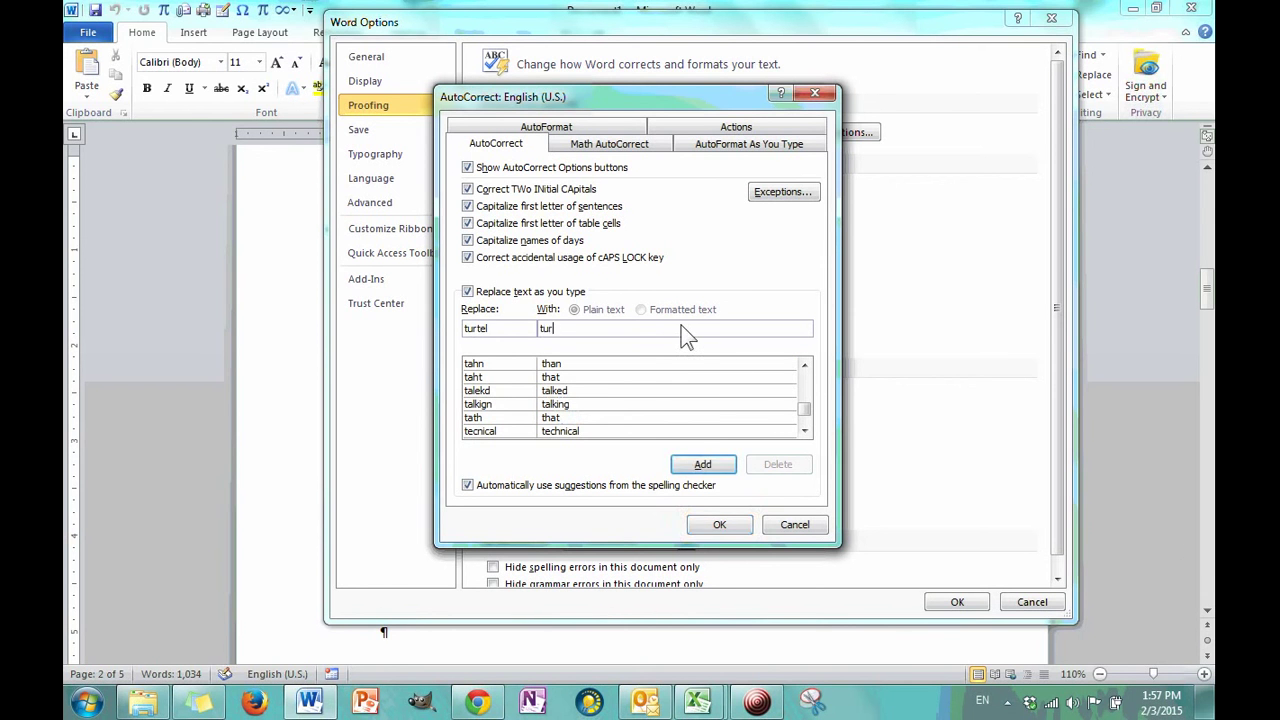
pyautogui.write('tle')
pyautogui.click(706, 466)
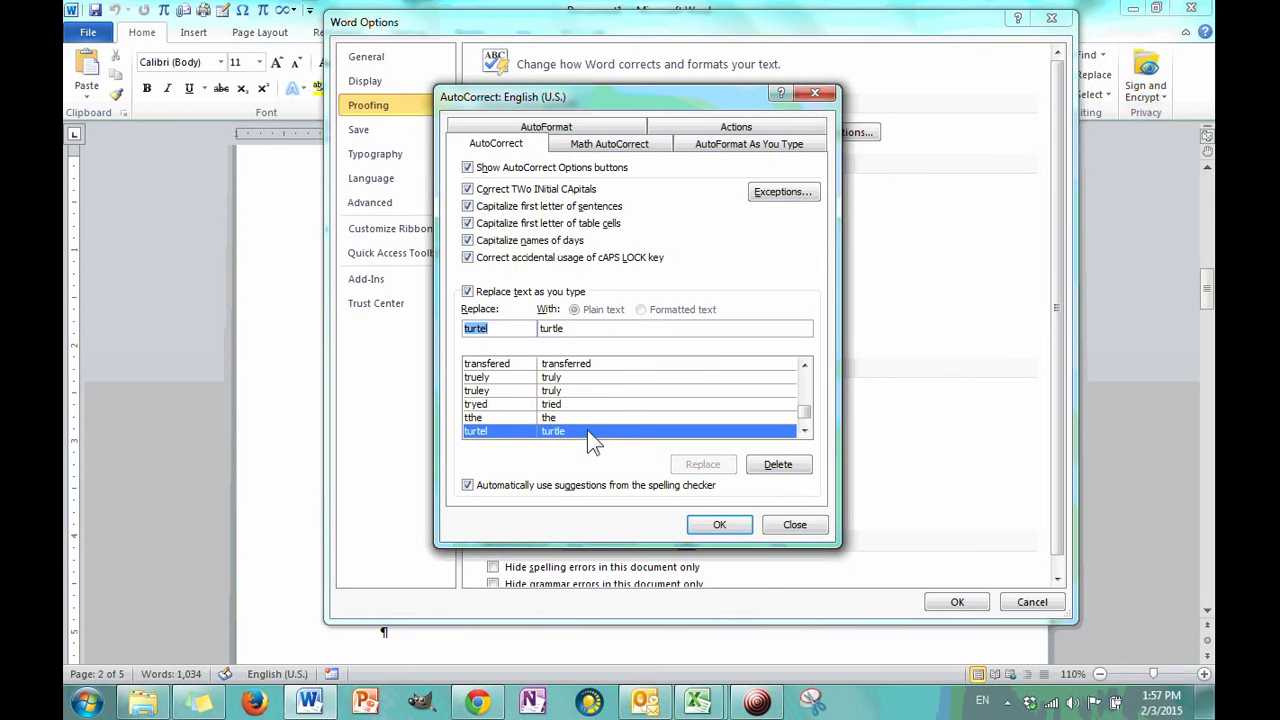
# - Clear the Replace and With boxes
pyautogui.moveTo(666, 329); pyautogui.dragTo(471, 329)
pyautogui.press('BackSpace')
pyautogui.doubleClick(489, 329)
pyautogui.press('BackSpace')
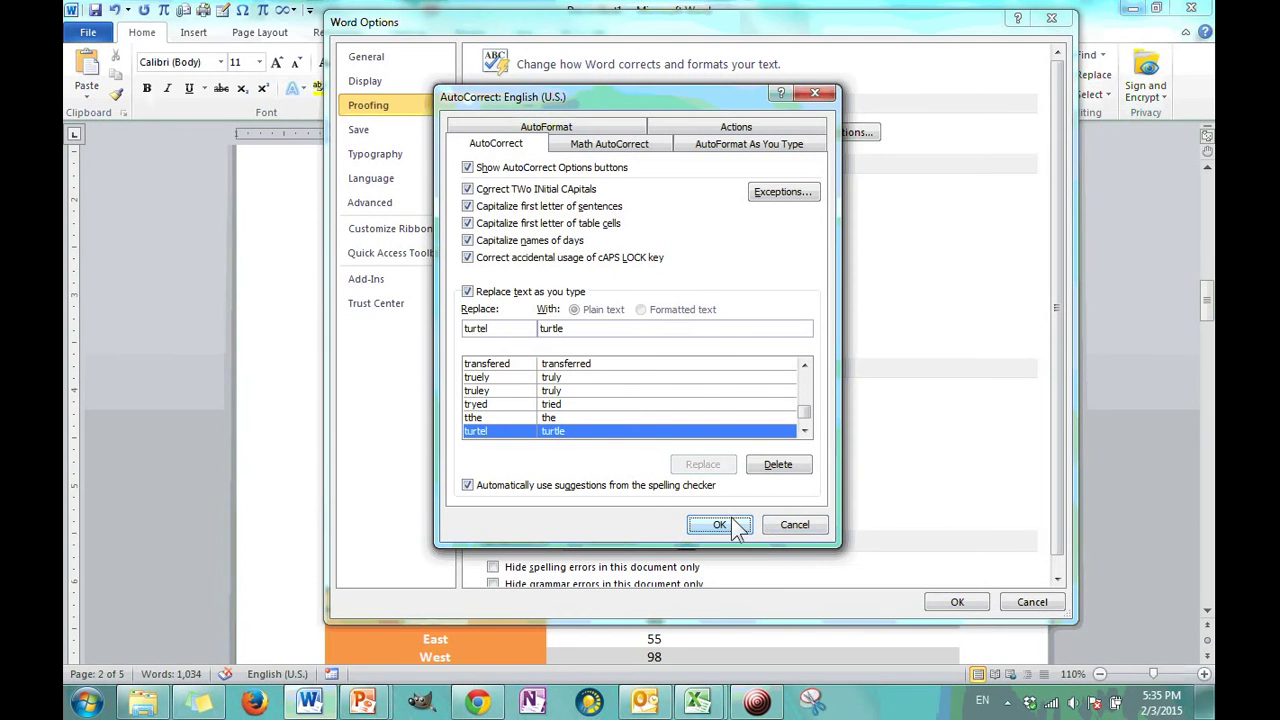
pyautogui.click(467, 292)
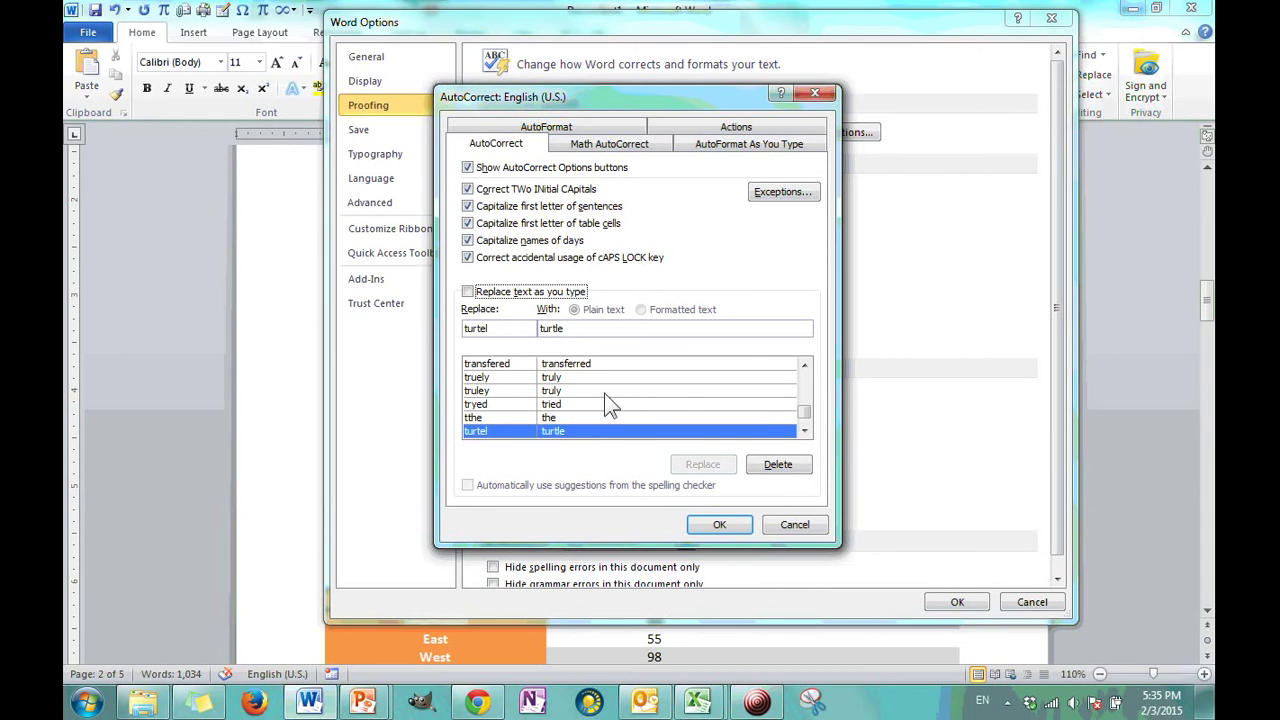
pyautogui.click(468, 292)
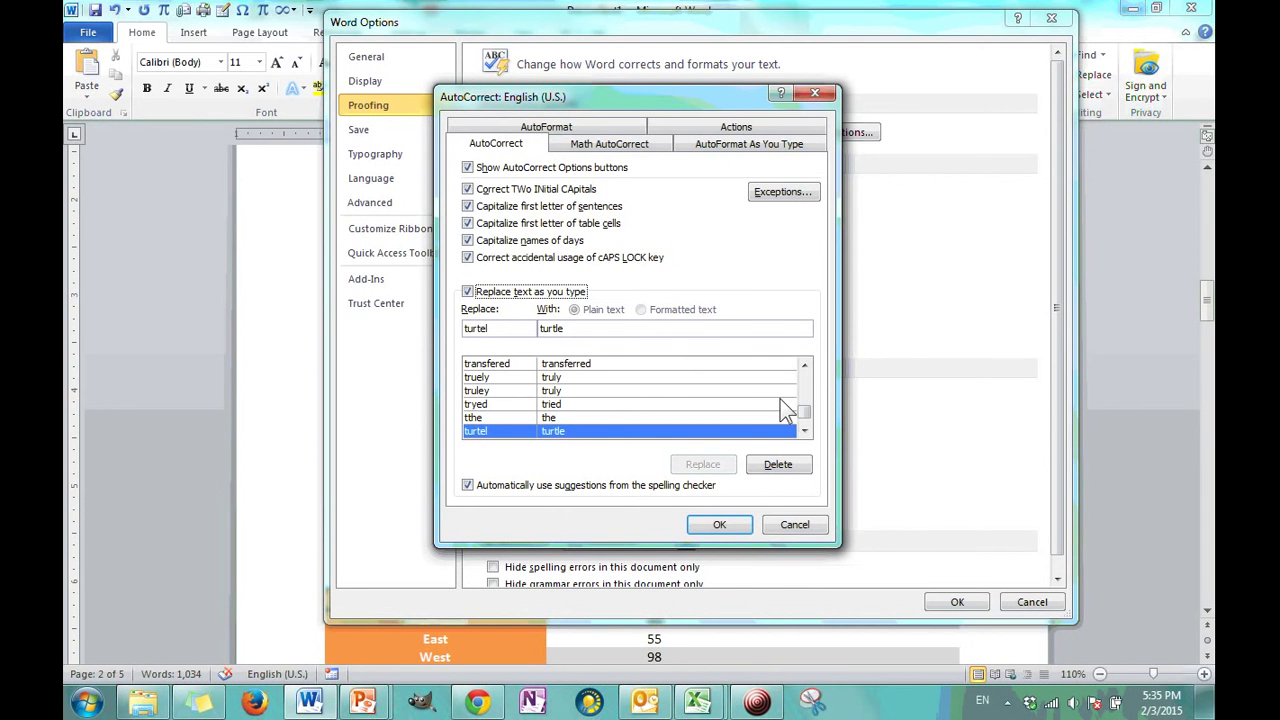
pyautogui.click(478, 404)
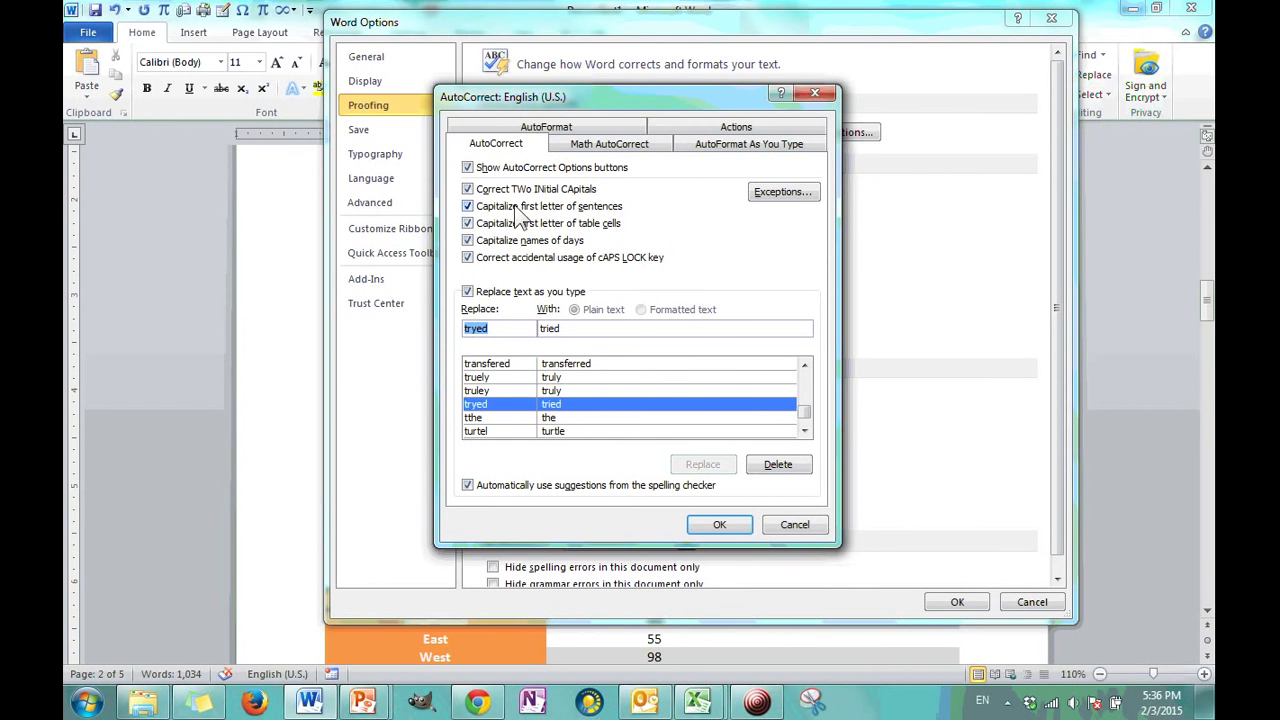
# - Open the AutoCorrect Exceptions and browse the First Letter list, selecting the hosp. entry
pyautogui.click(765, 196)
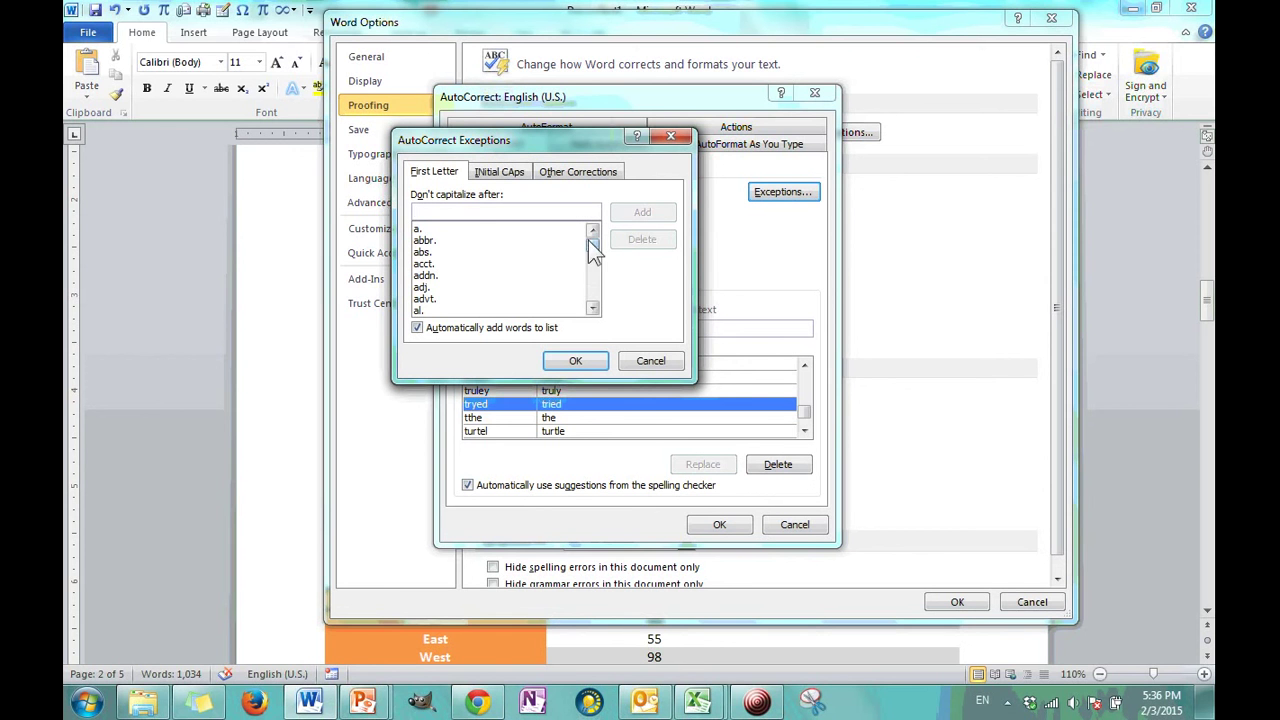
pyautogui.moveTo(592, 245); pyautogui.dragTo(596, 272)
pyautogui.click(434, 265)
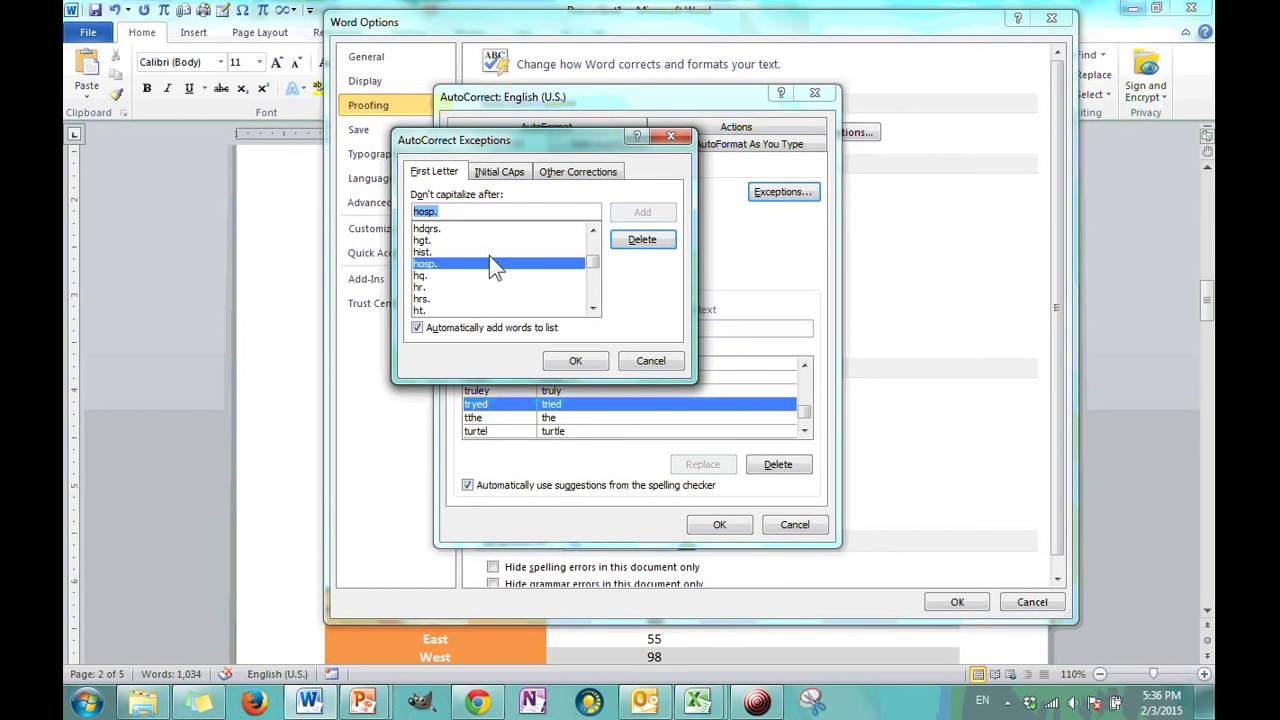
pyautogui.scroll(15, 489, 255)
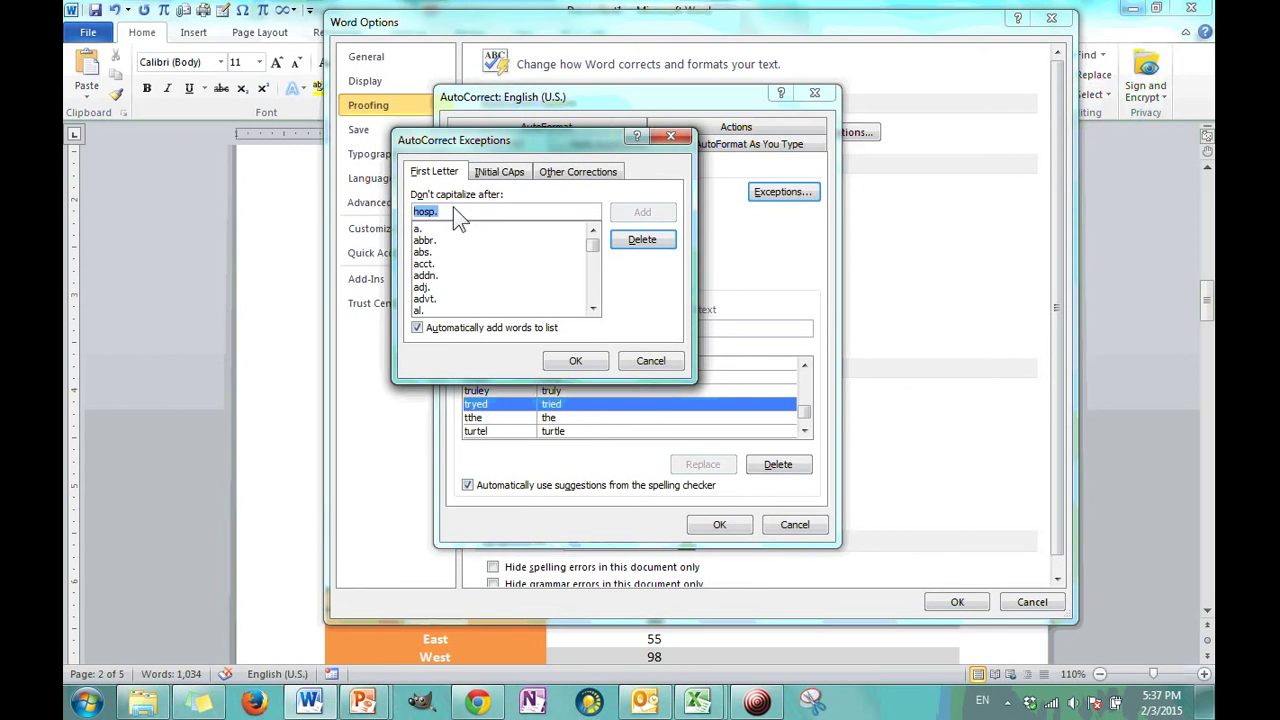
# - Add 'his.' as a First Letter exception, then delete it again
pyautogui.write('hi')
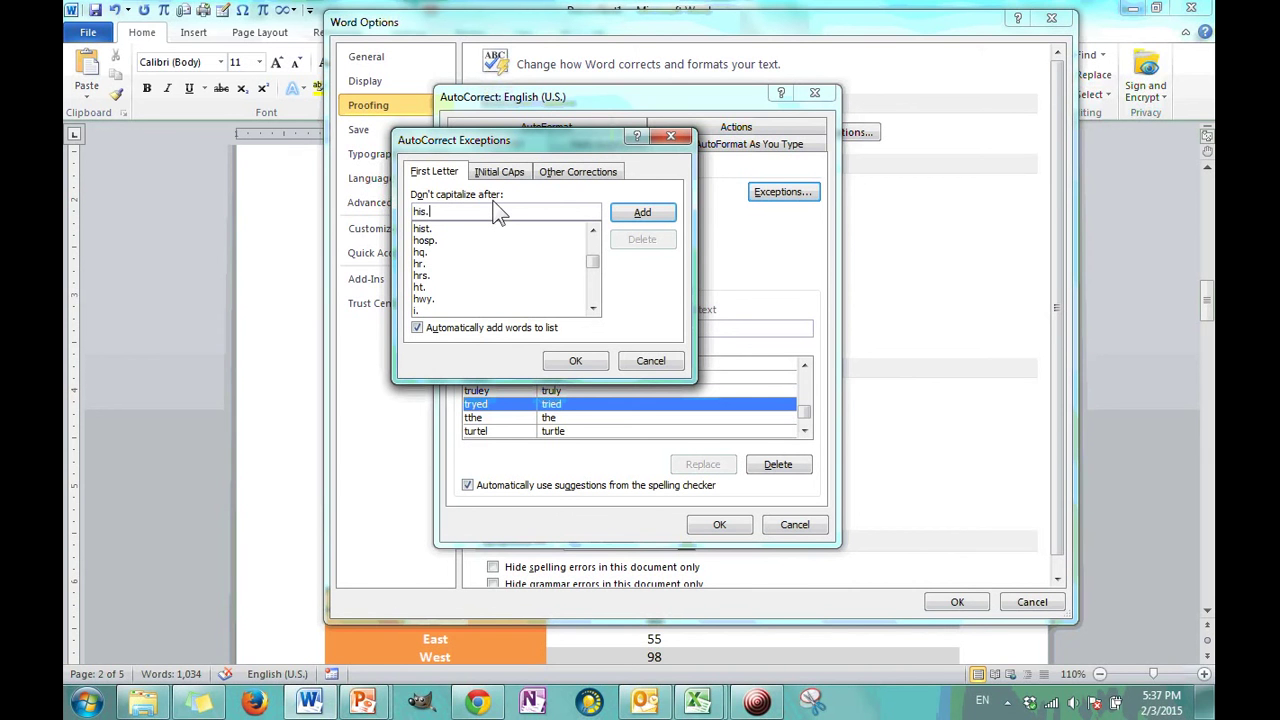
pyautogui.click(652, 215)
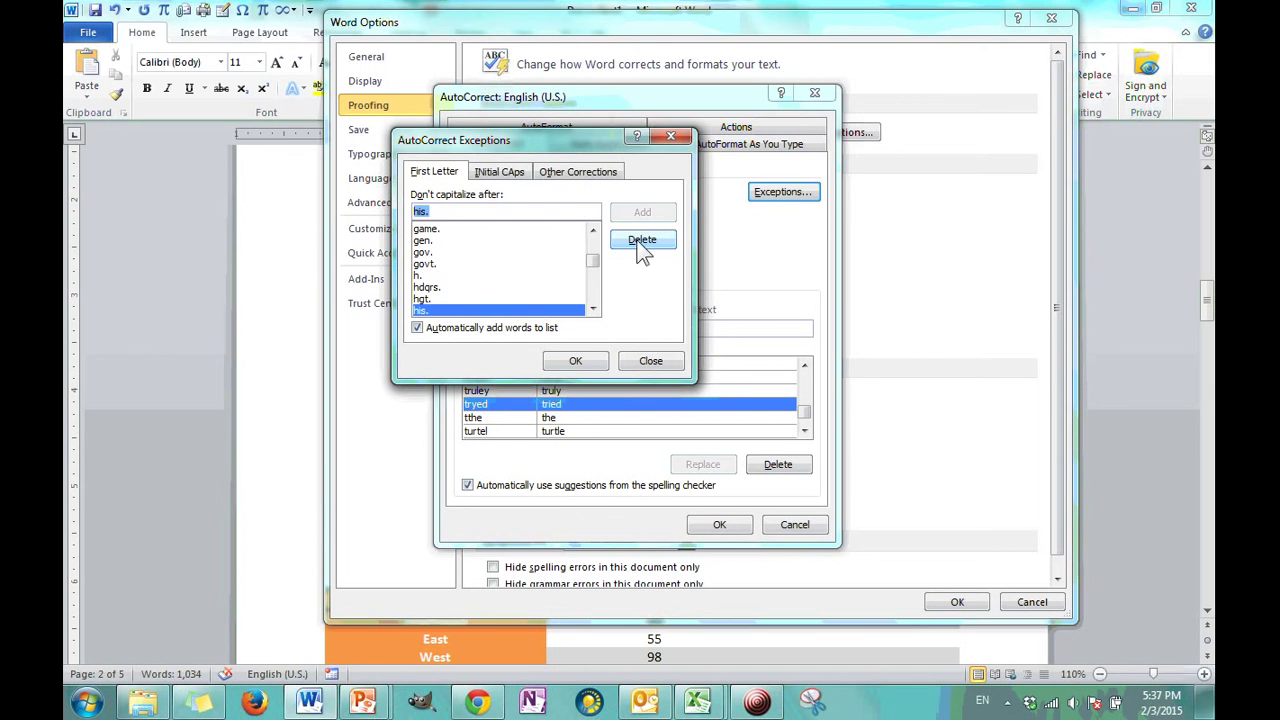
pyautogui.click(641, 241)
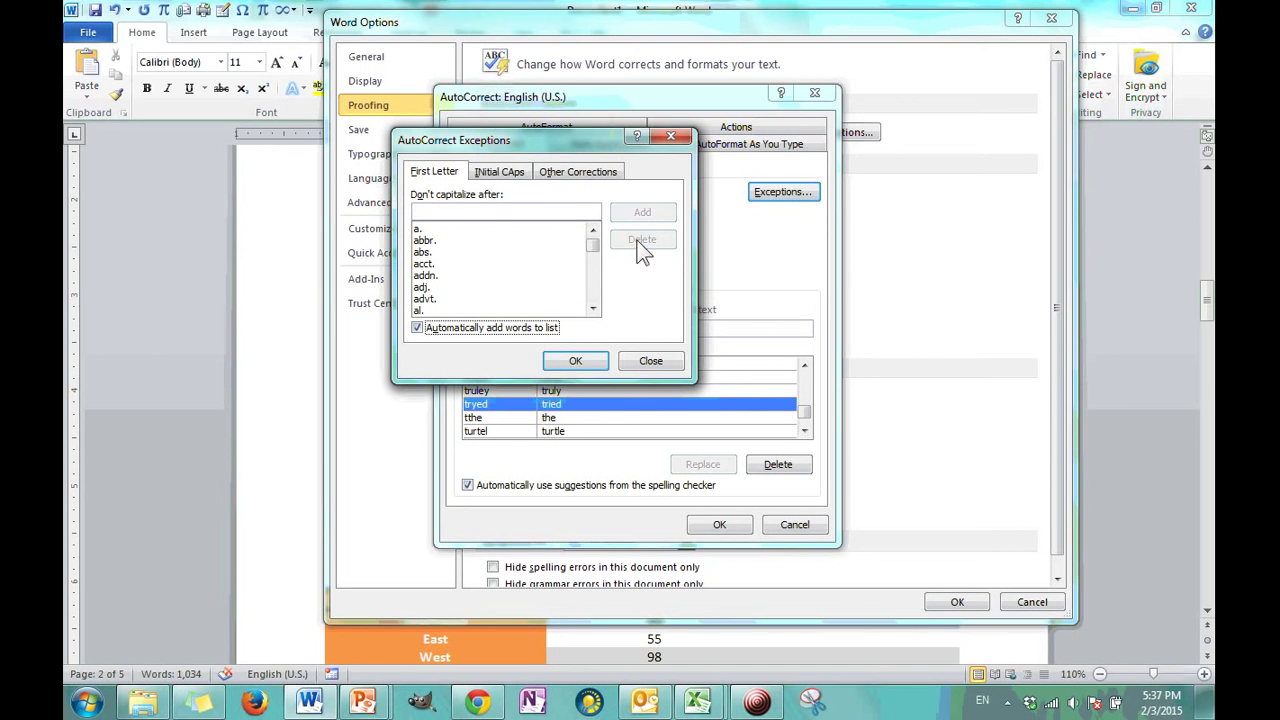
# - Review the IDs entry on the Initial CAps tab and the Other Corrections tab, then close the Exceptions dialog
pyautogui.click(507, 176)
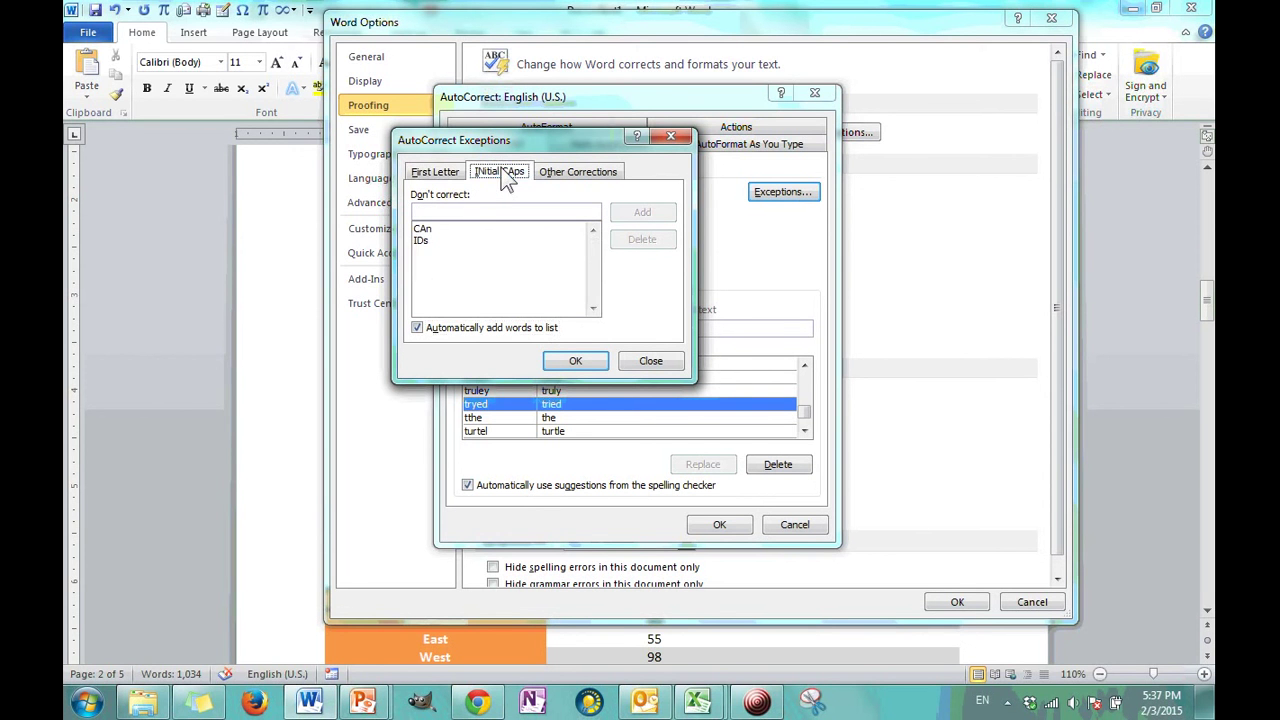
pyautogui.click(425, 241)
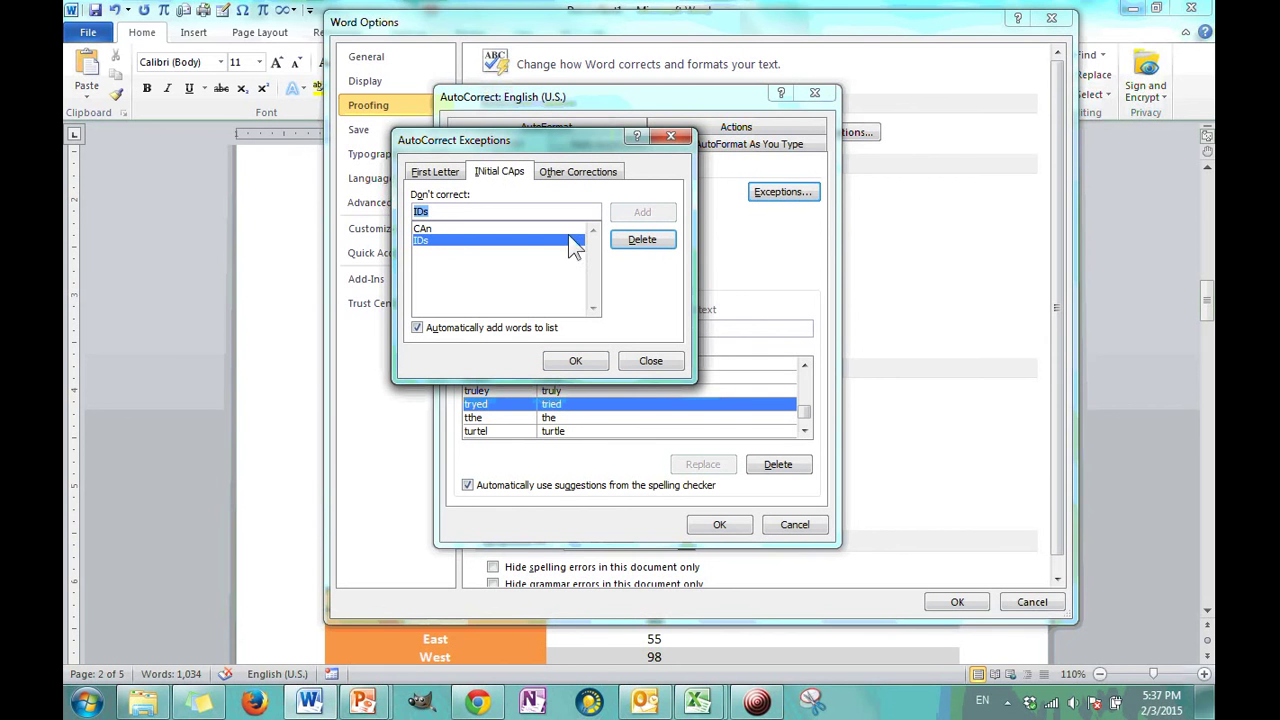
pyautogui.click(441, 215)
pyautogui.moveTo(460, 212); pyautogui.dragTo(392, 214)
pyautogui.click(441, 212)
pyautogui.click(580, 174)
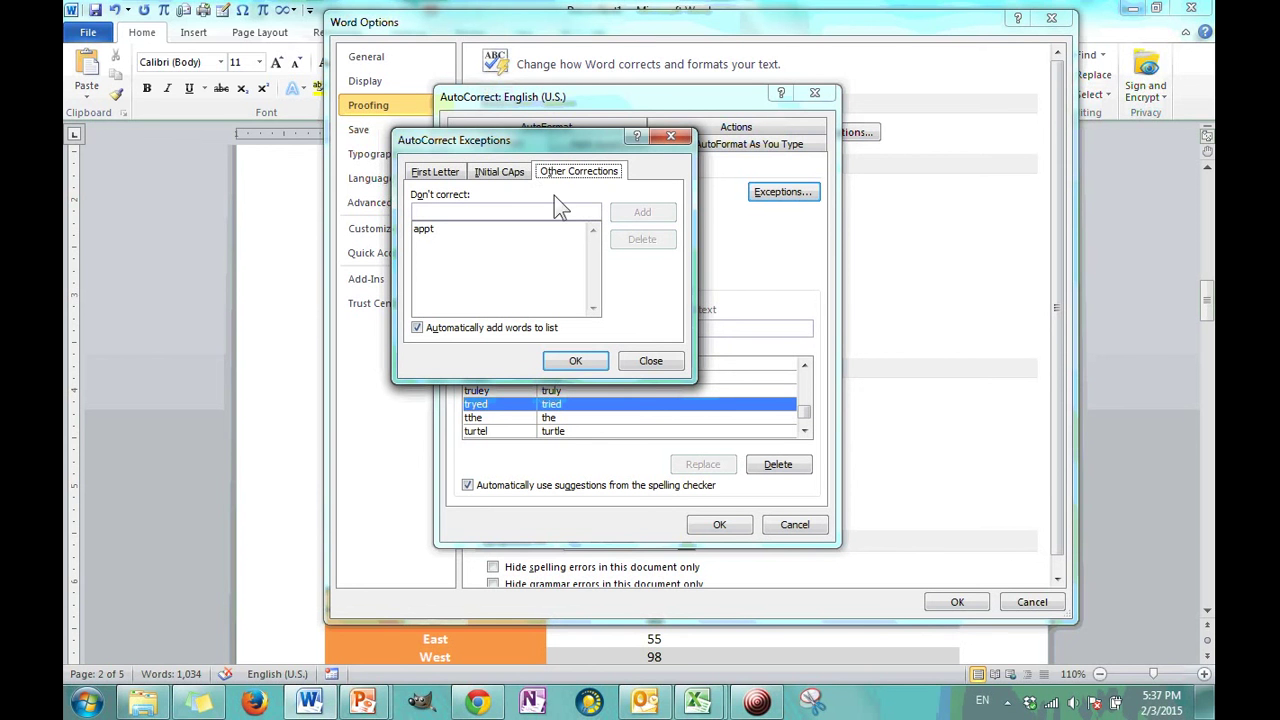
pyautogui.click(651, 362)
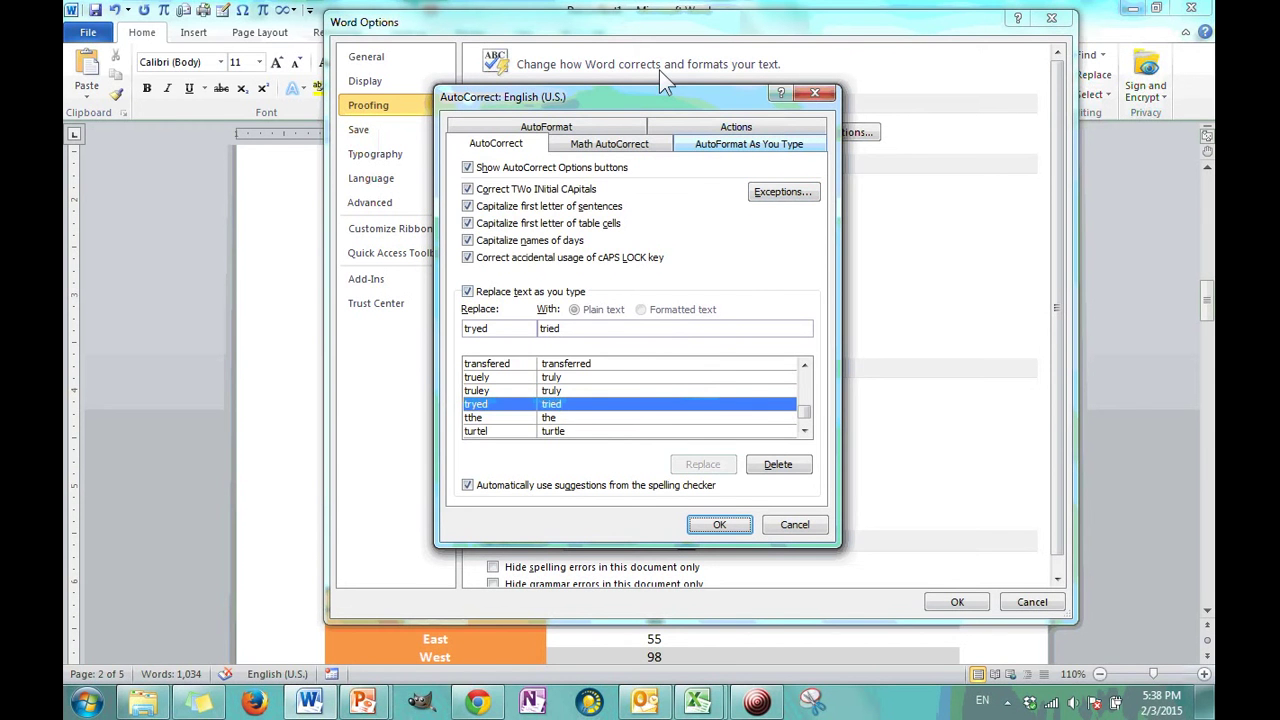
# - Switch to Math AutoCorrect and scroll to the \prod and \propto math replacements
pyautogui.click(638, 145)
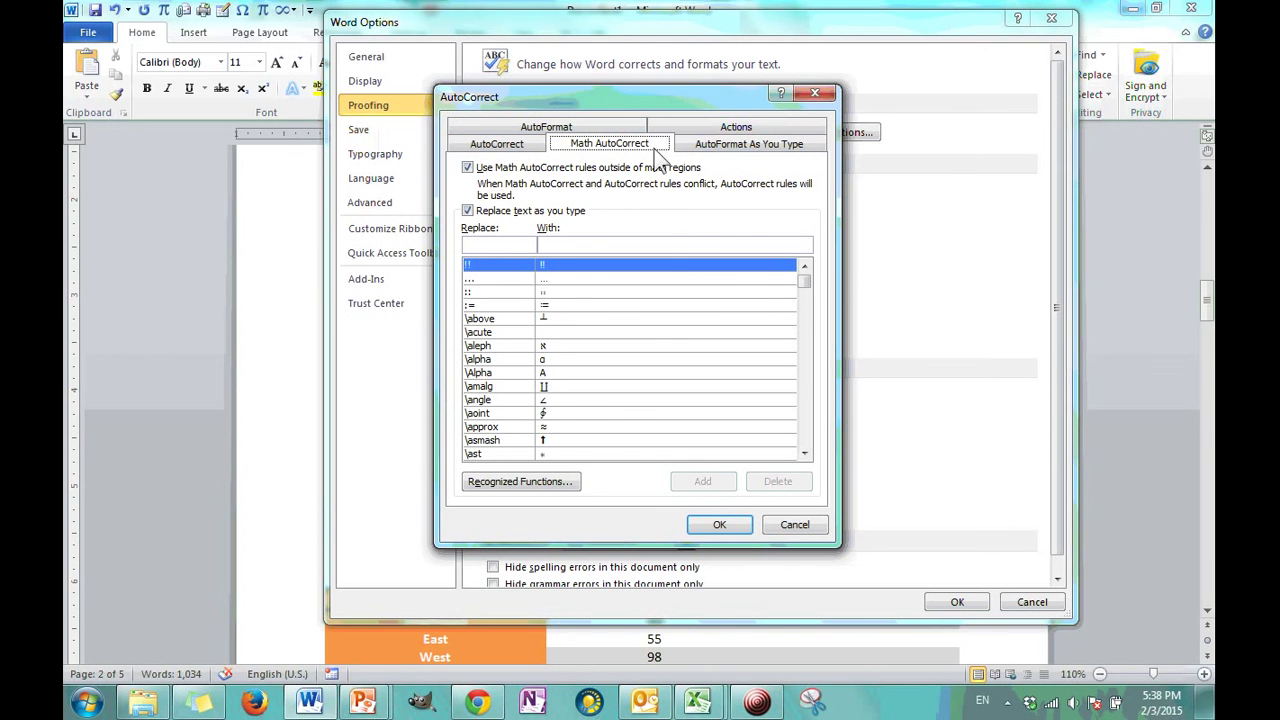
pyautogui.moveTo(806, 277); pyautogui.dragTo(805, 387)
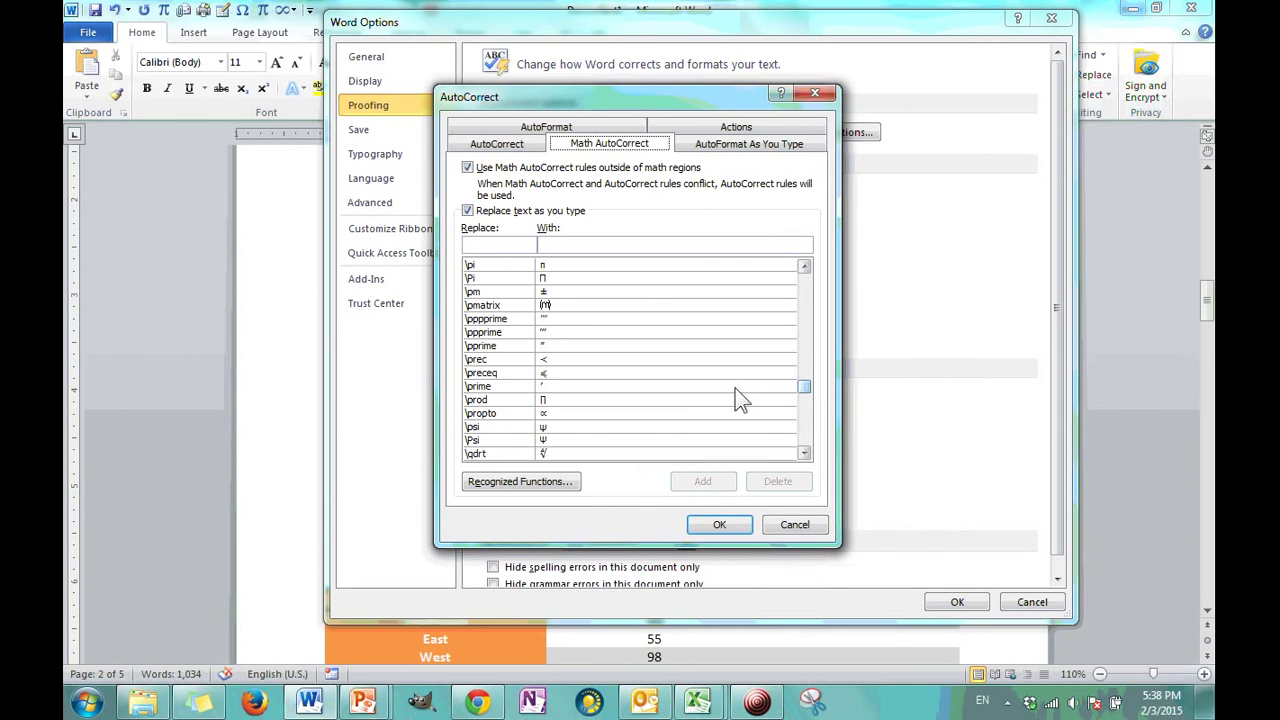
pyautogui.click(500, 400)
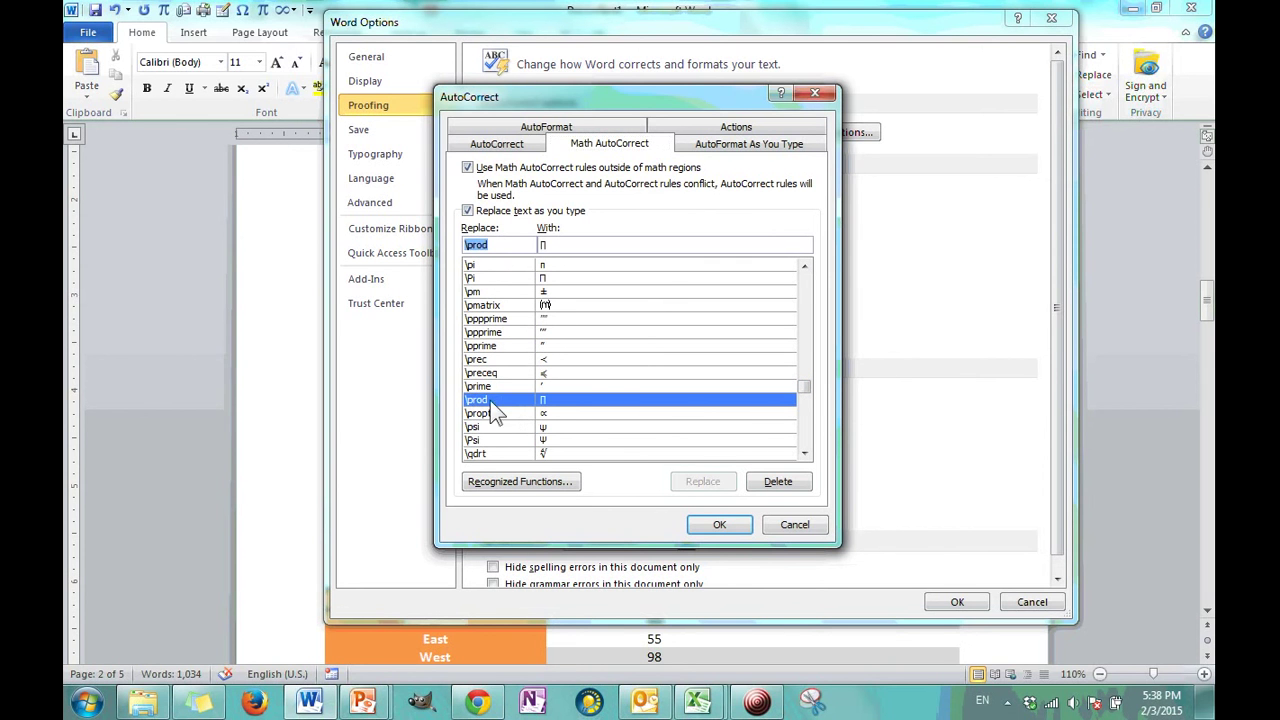
pyautogui.click(558, 414)
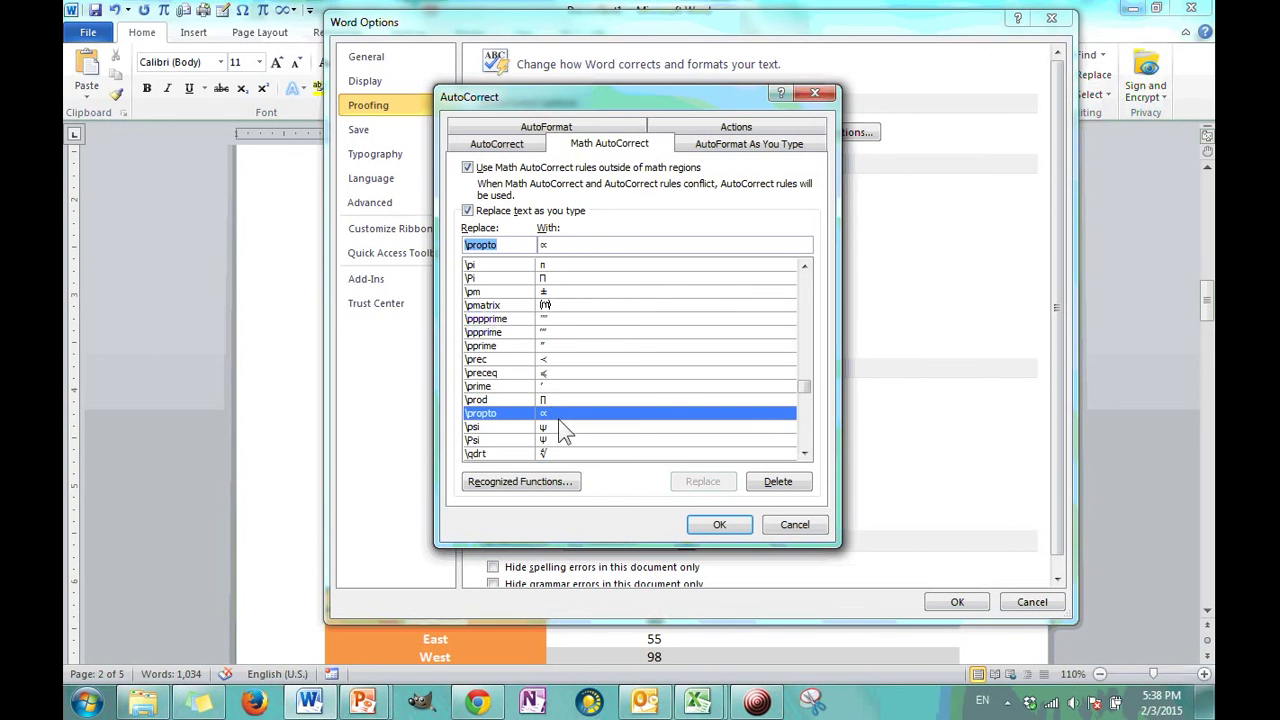
pyautogui.click(552, 400)
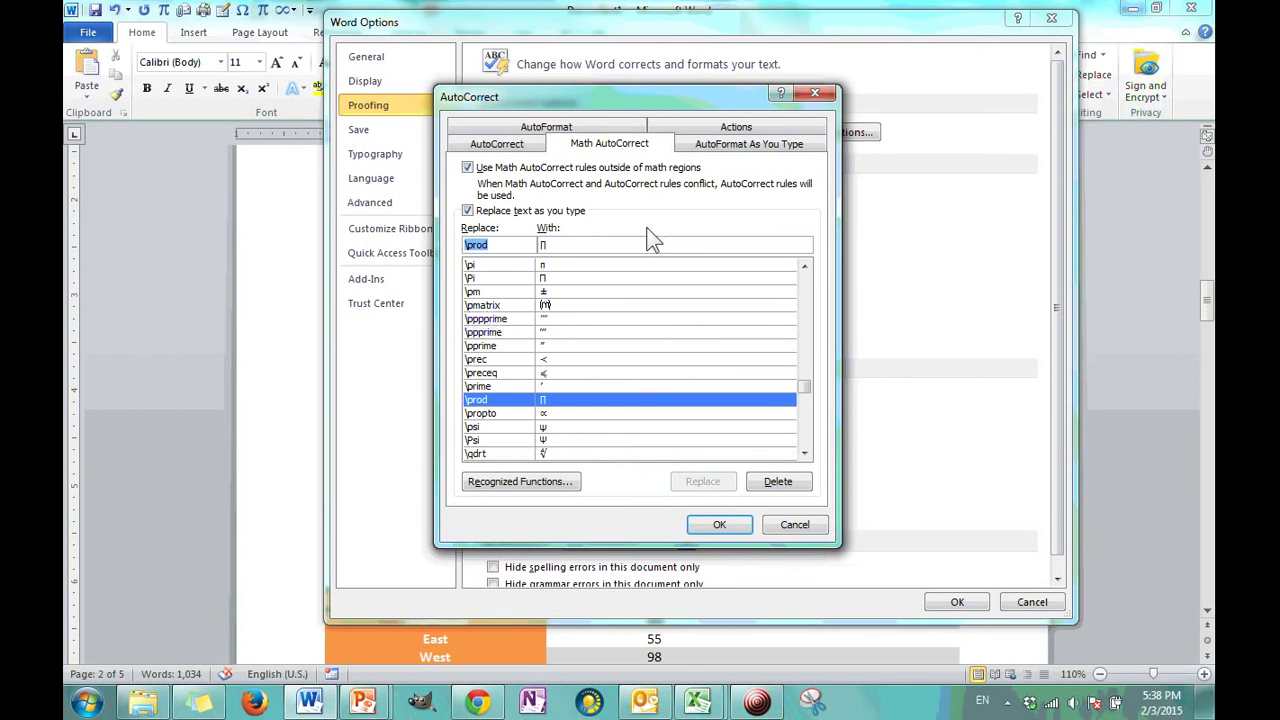
# - Toggle 'Use Math AutoCorrect rules outside of math regions' off and back on, selecting the \pi entry
pyautogui.click(500, 168)
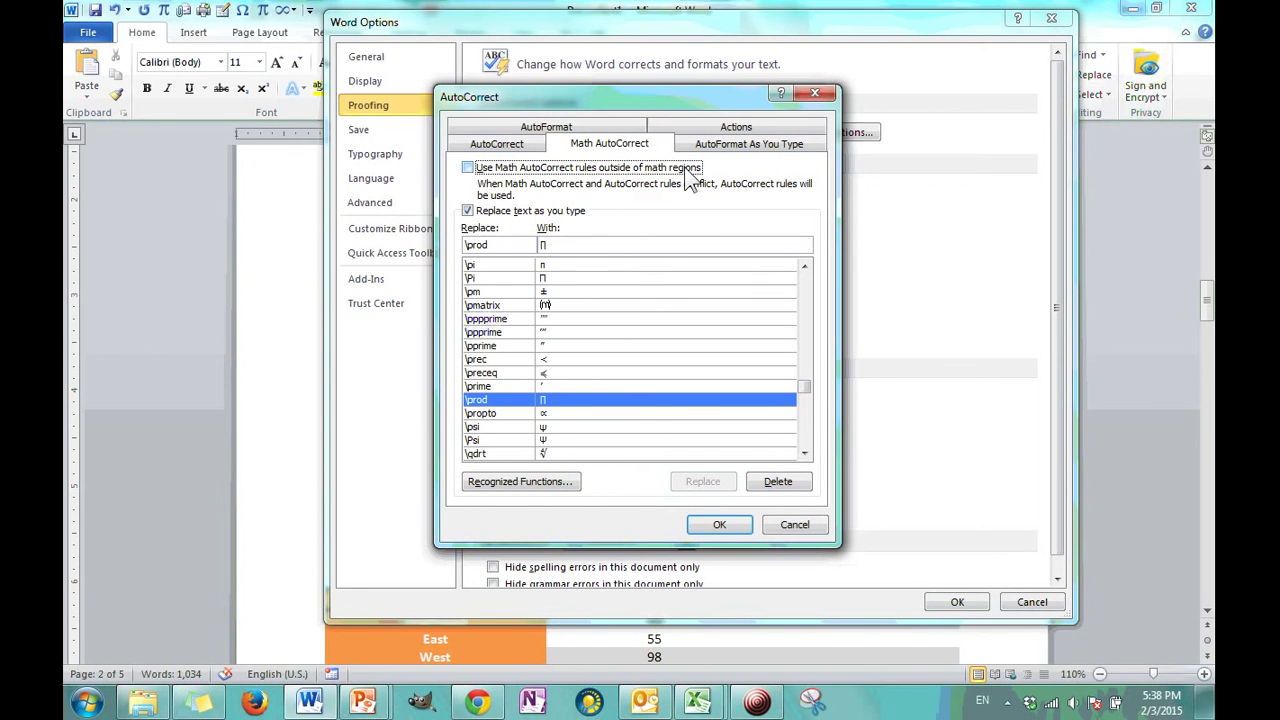
pyautogui.click(472, 170)
pyautogui.click(562, 265)
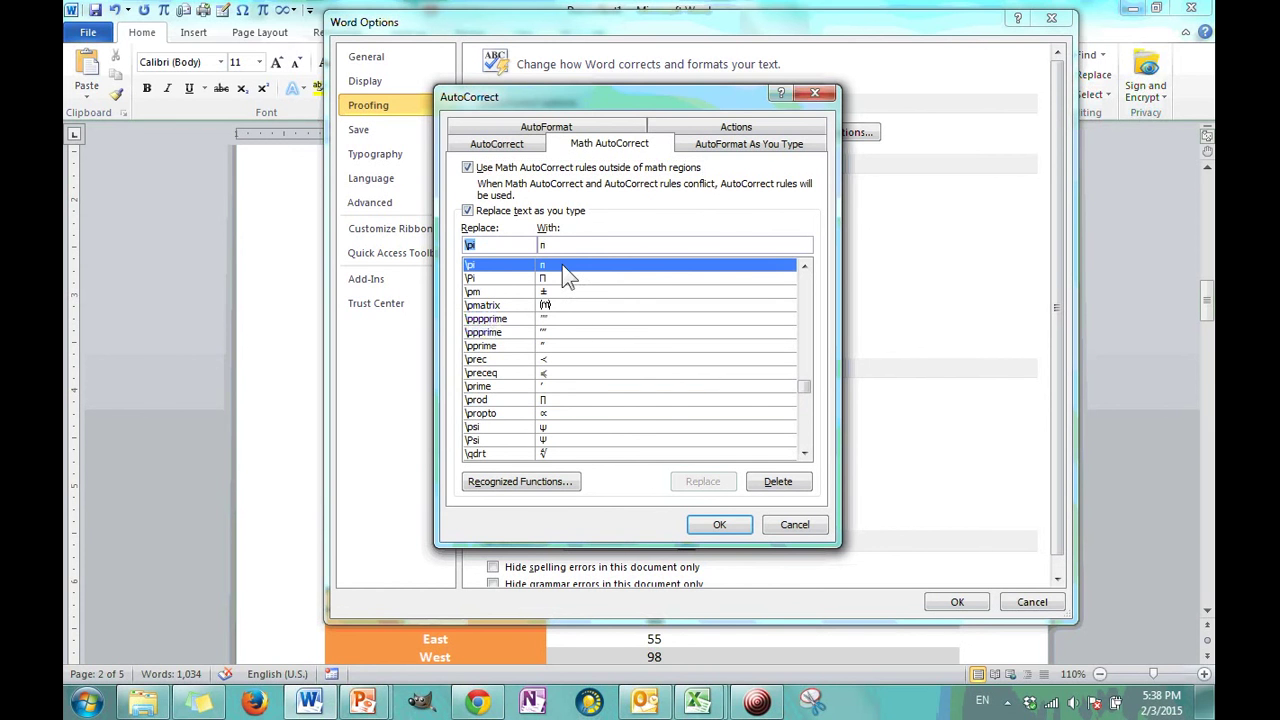
pyautogui.click(468, 168)
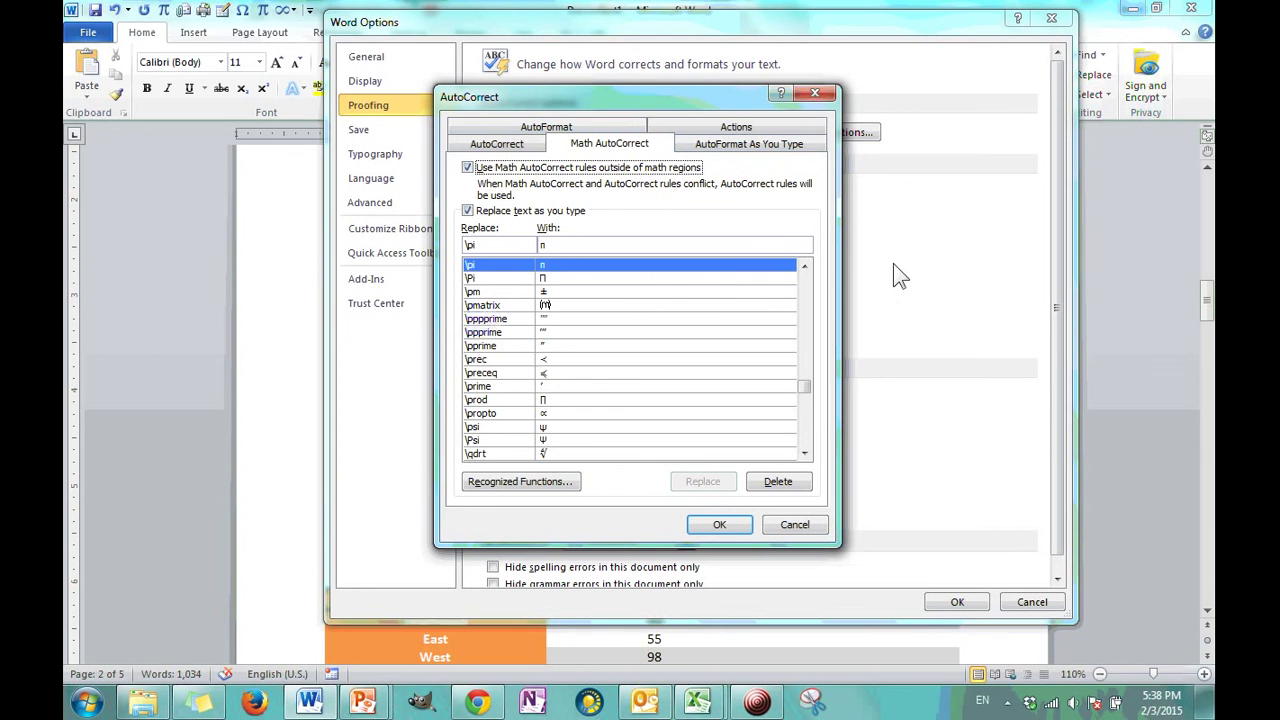
# - View the AutoFormat and AutoFormat As You Type tabs, then cancel the AutoCorrect dialog
pyautogui.click(620, 128)
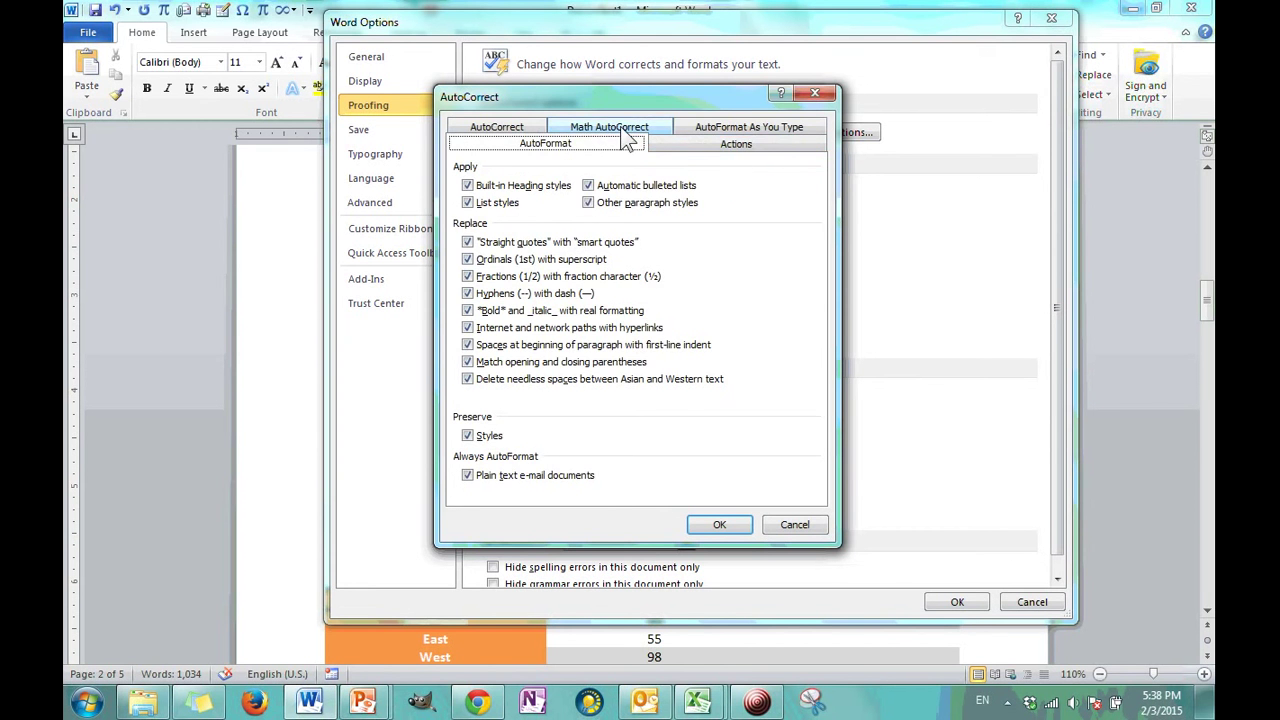
pyautogui.click(749, 128)
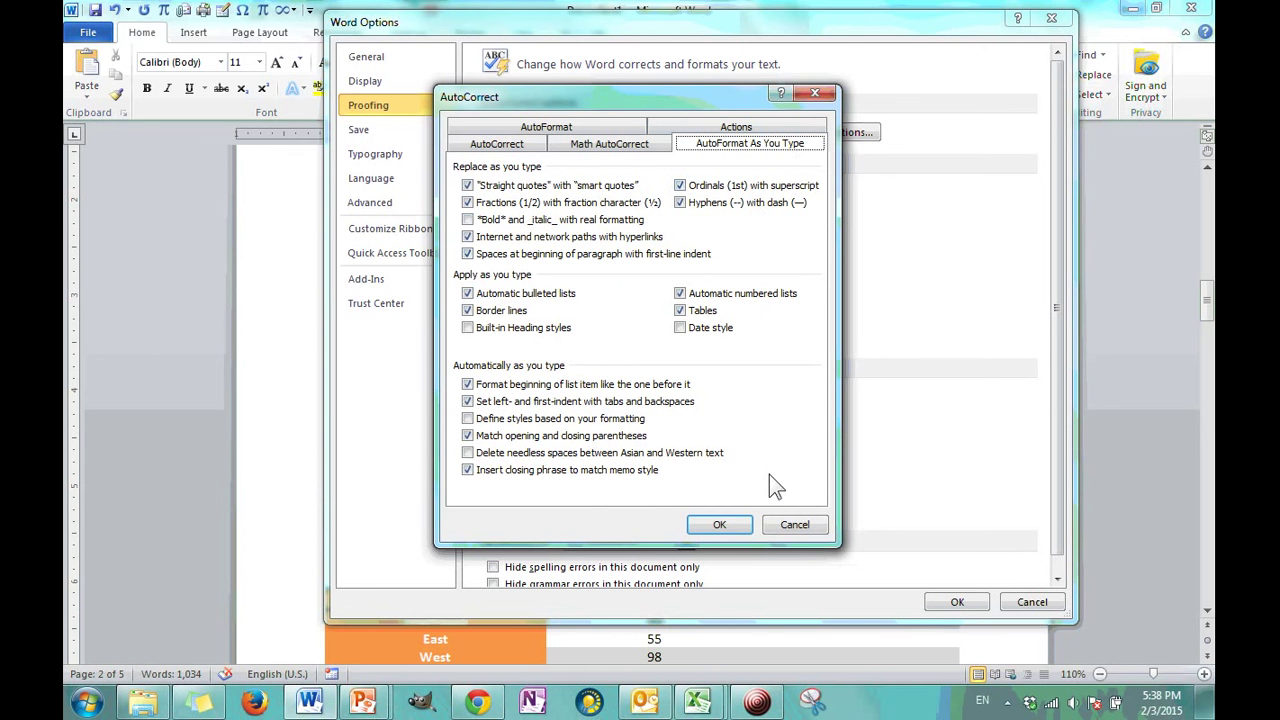
pyautogui.click(806, 527)
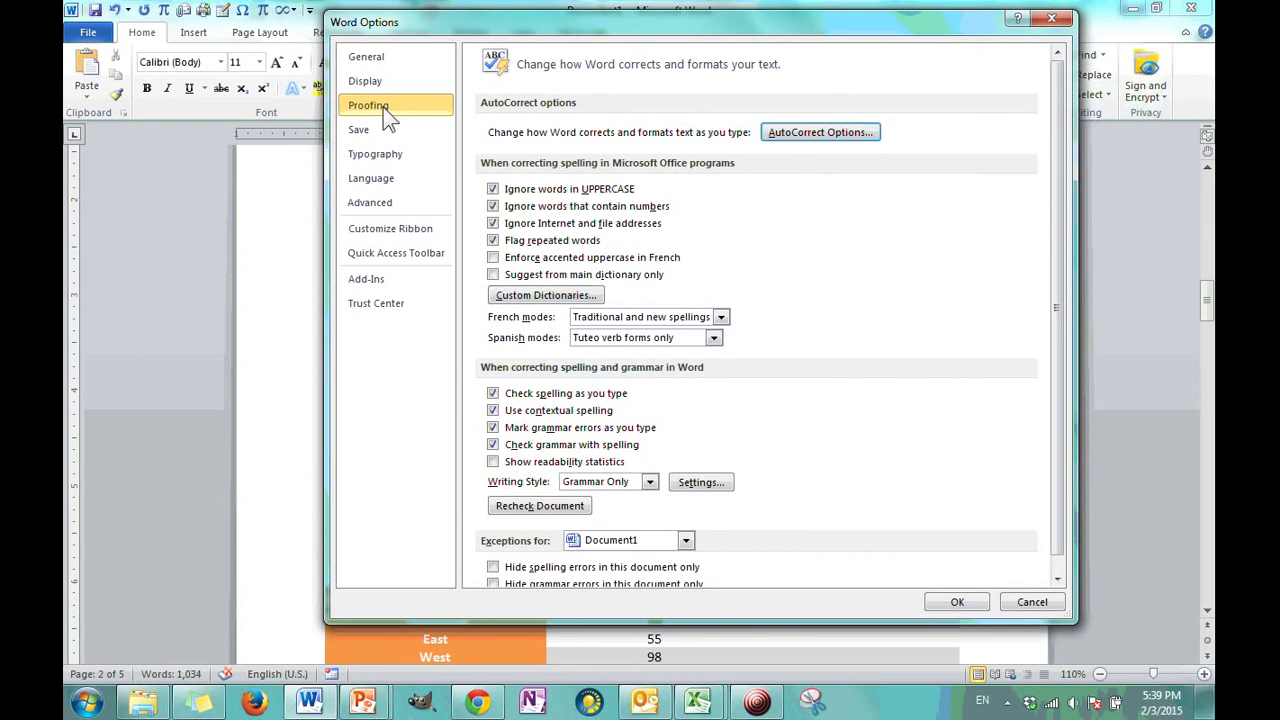
pyautogui.scroll(-1, 1062, 256)
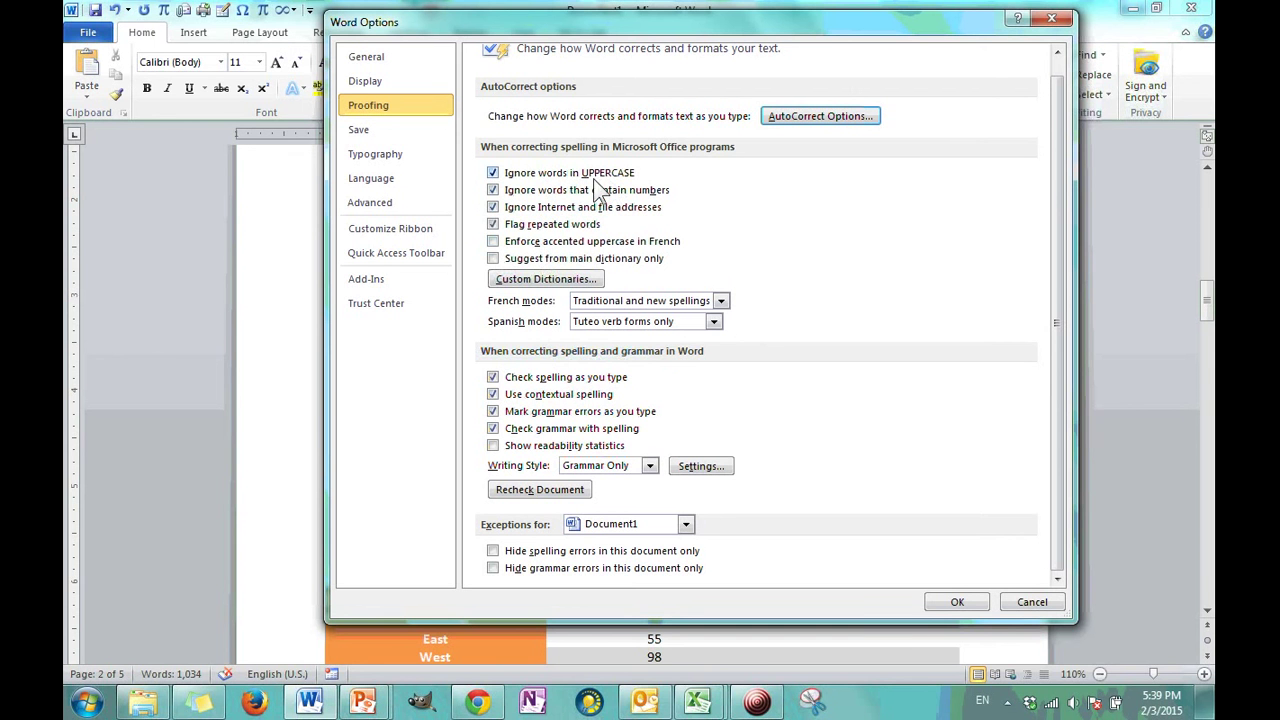
pyautogui.click(493, 174)
pyautogui.click(493, 174)
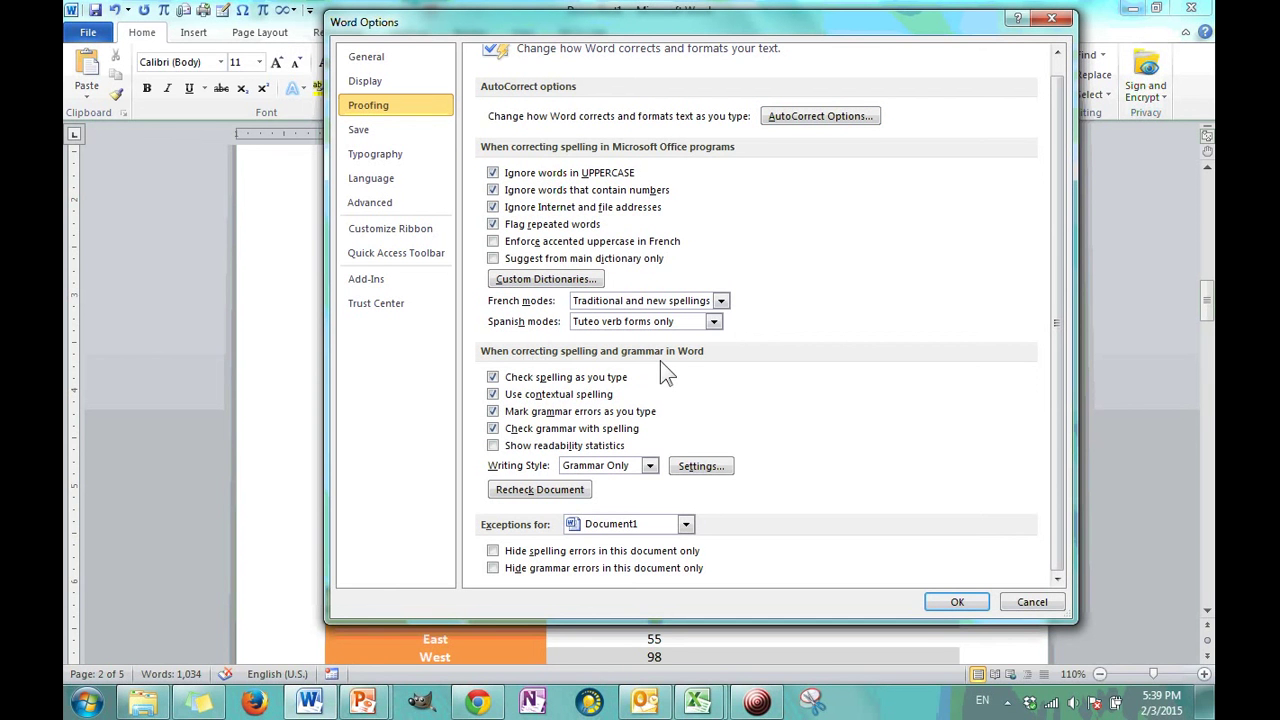
pyautogui.click(494, 379)
pyautogui.click(493, 379)
pyautogui.moveTo(1053, 292); pyautogui.dragTo(1053, 256)
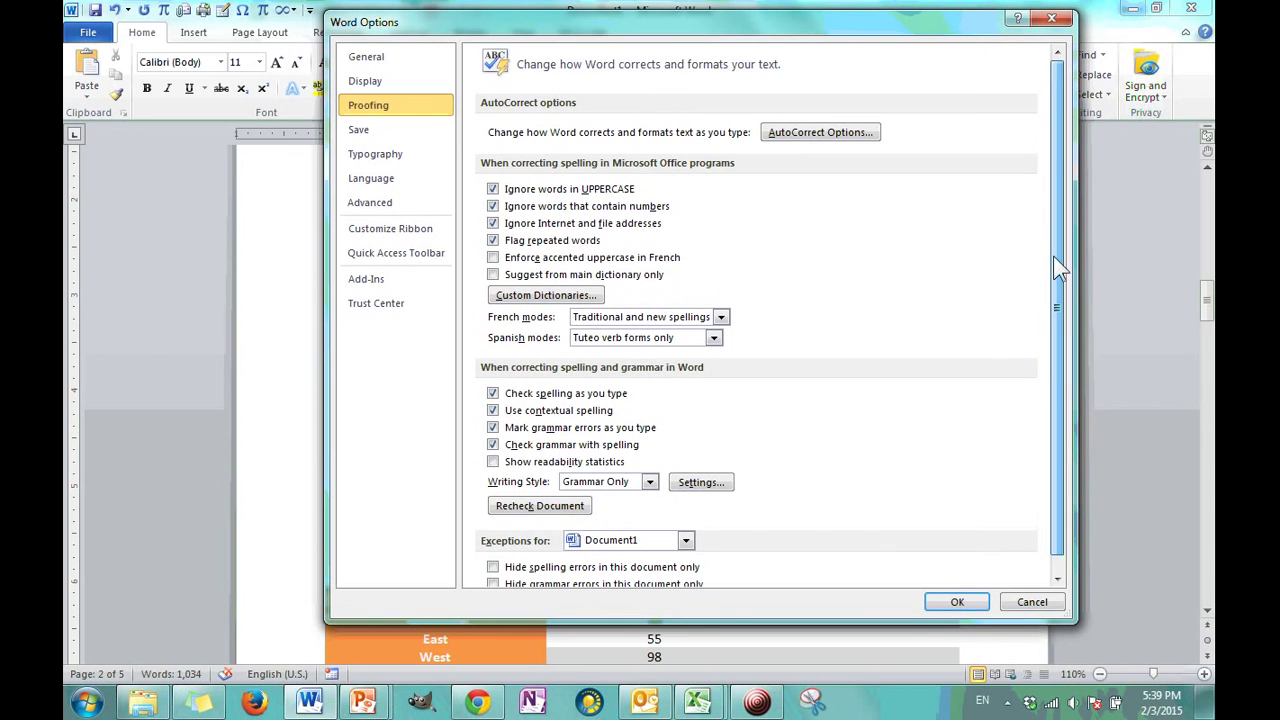
# - On the Save page, keep Word Document (*.docx) as the default save format
pyautogui.click(405, 140)
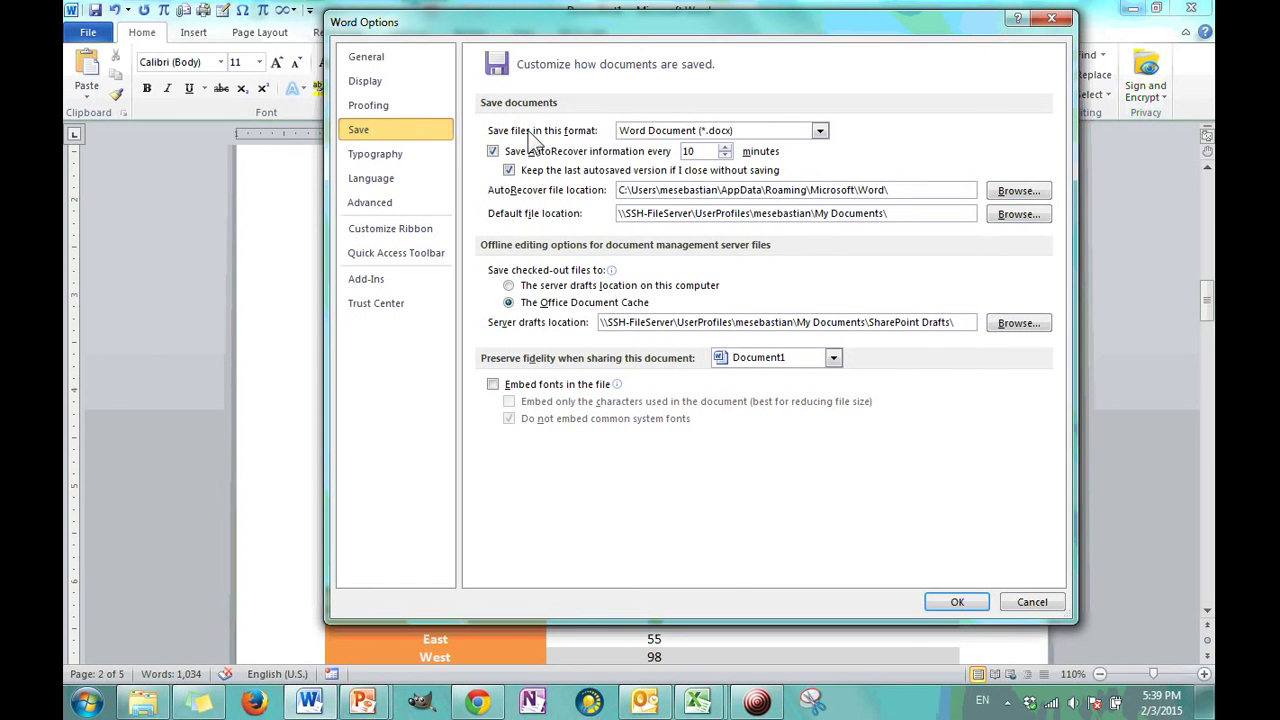
pyautogui.click(820, 131)
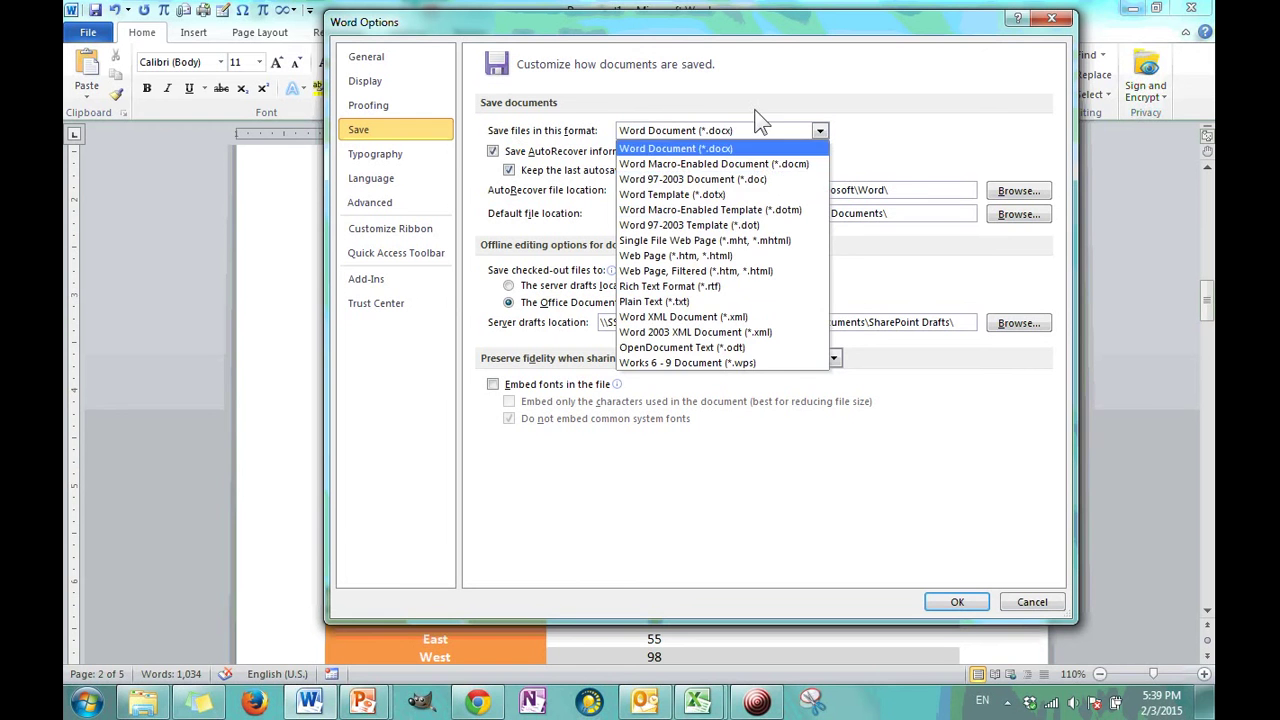
pyautogui.click(755, 148)
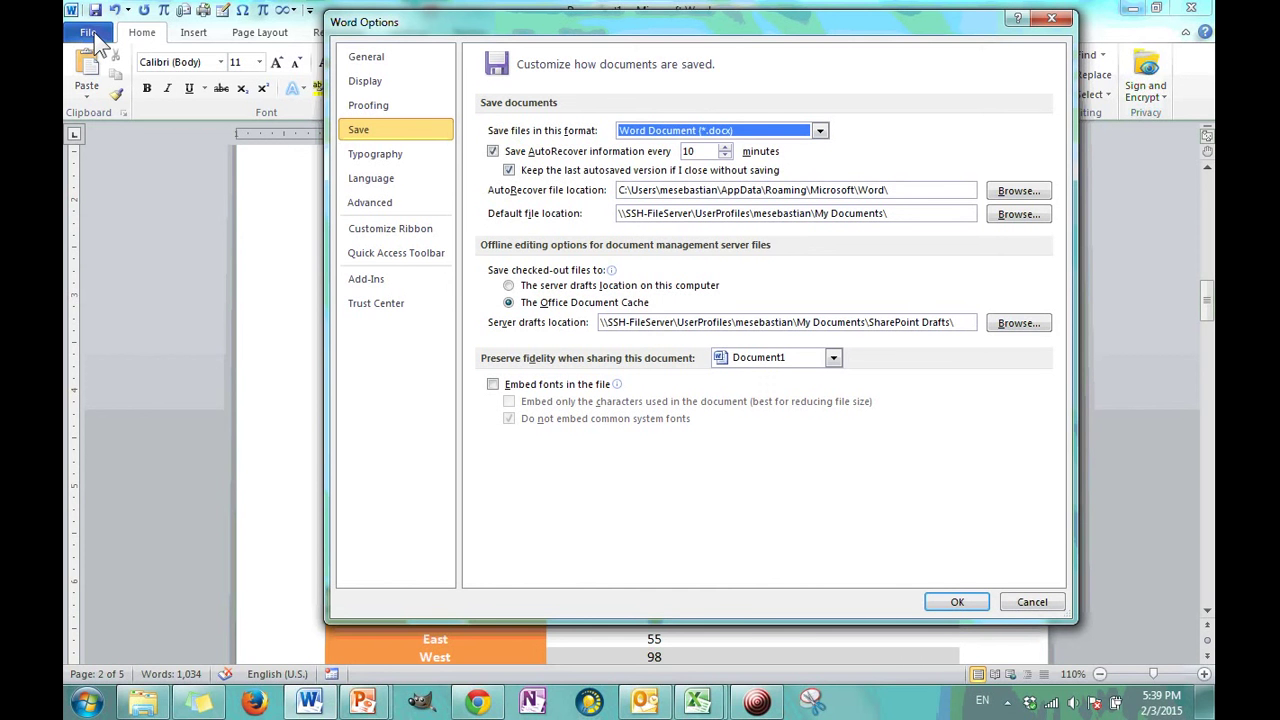
pyautogui.click(822, 131)
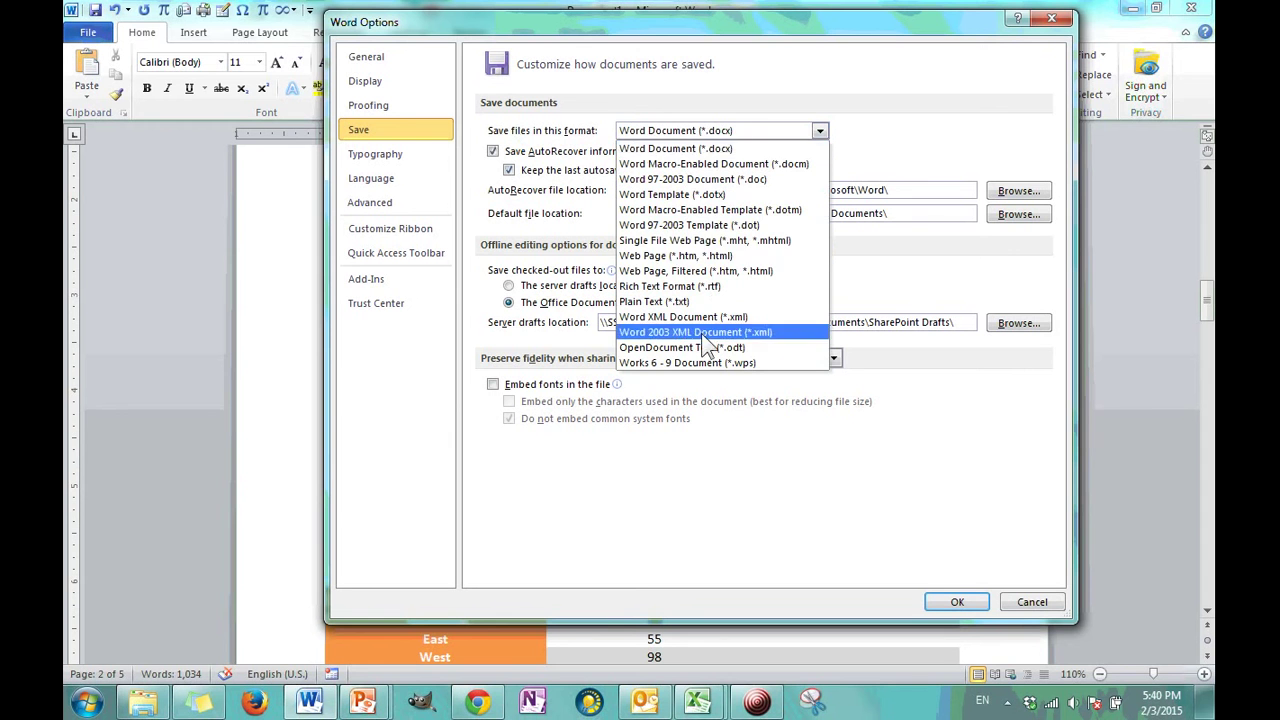
pyautogui.click(660, 150)
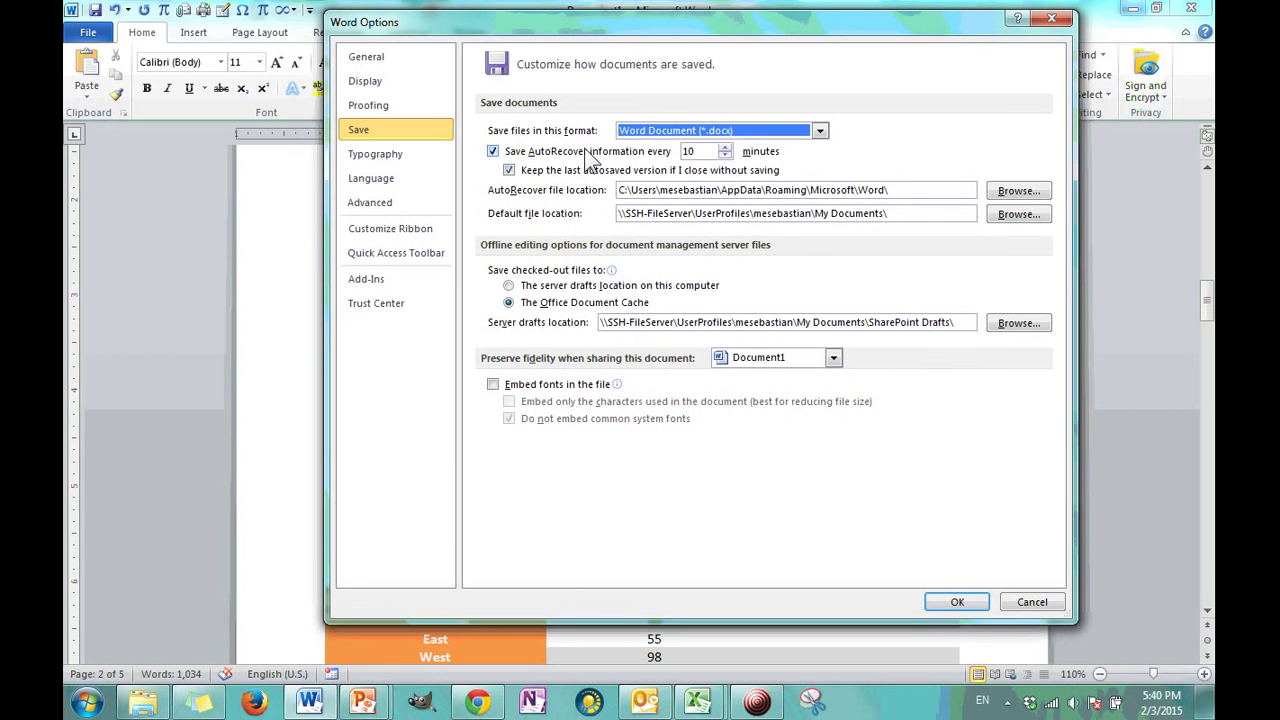
# - Nudge the AutoRecover interval down and then back up to 10 minutes
pyautogui.click(725, 156)
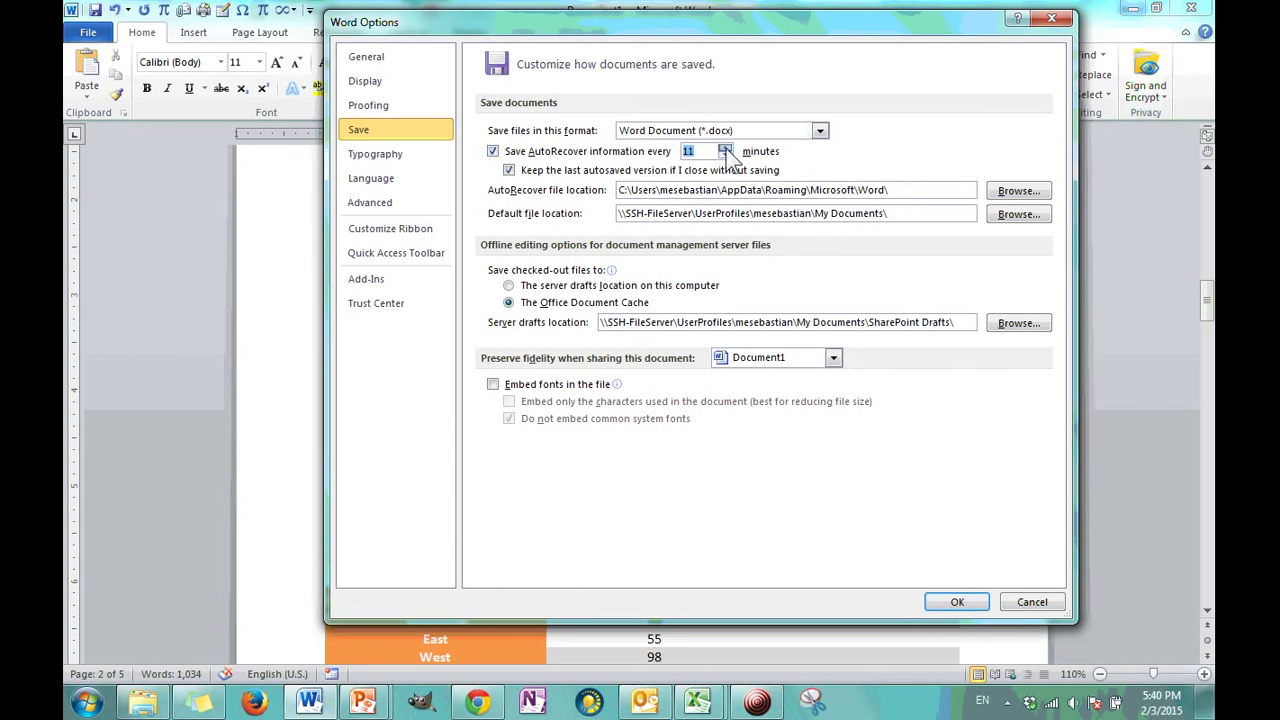
pyautogui.click(726, 157)
pyautogui.click(703, 155)
pyautogui.click(726, 148)
pyautogui.click(726, 148)
pyautogui.click(725, 147)
pyautogui.click(715, 150)
pyautogui.click(1019, 192)
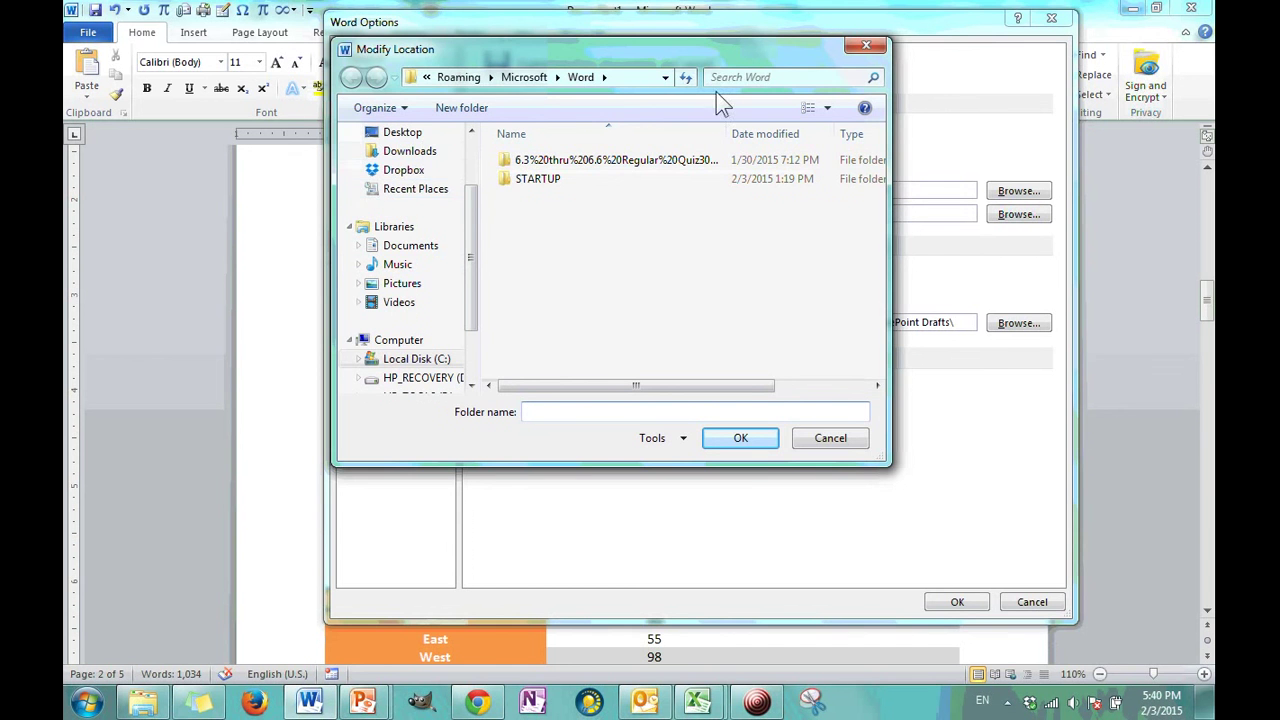
pyautogui.click(866, 45)
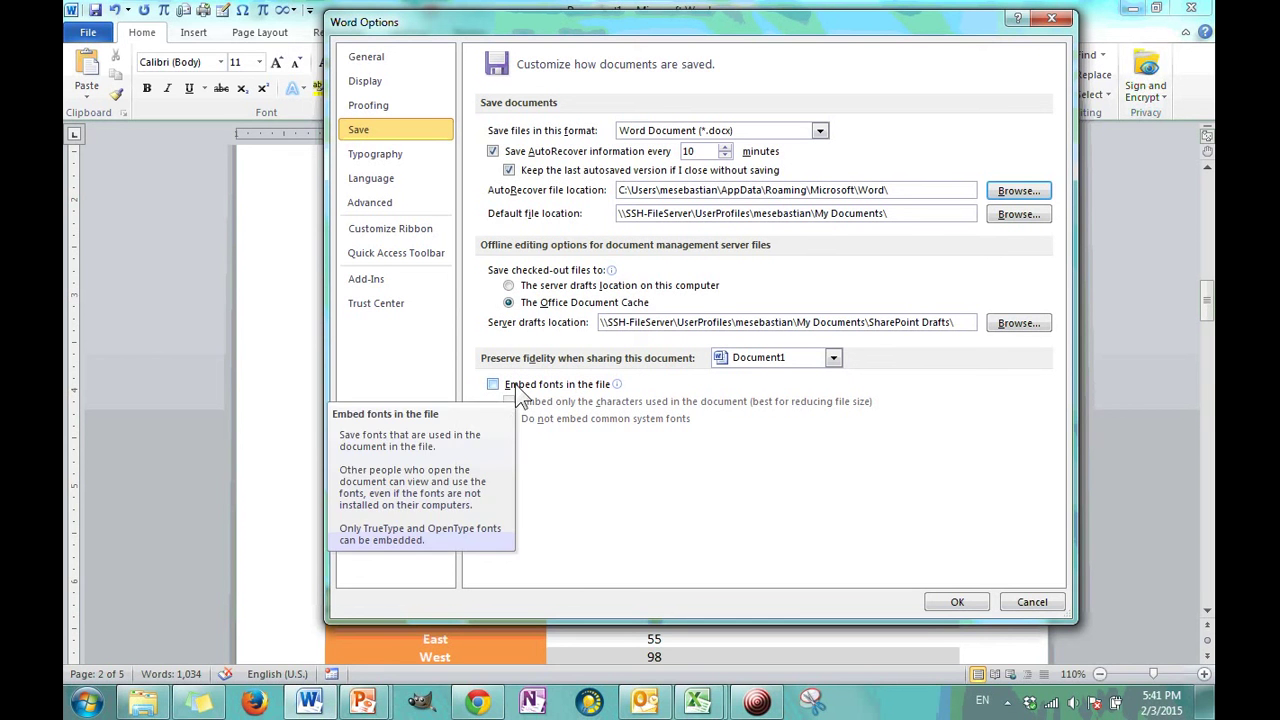
# - Turn on 'Embed fonts in the file', leaving 'Embed only the characters used' off and common system fonts excluded
pyautogui.click(515, 390)
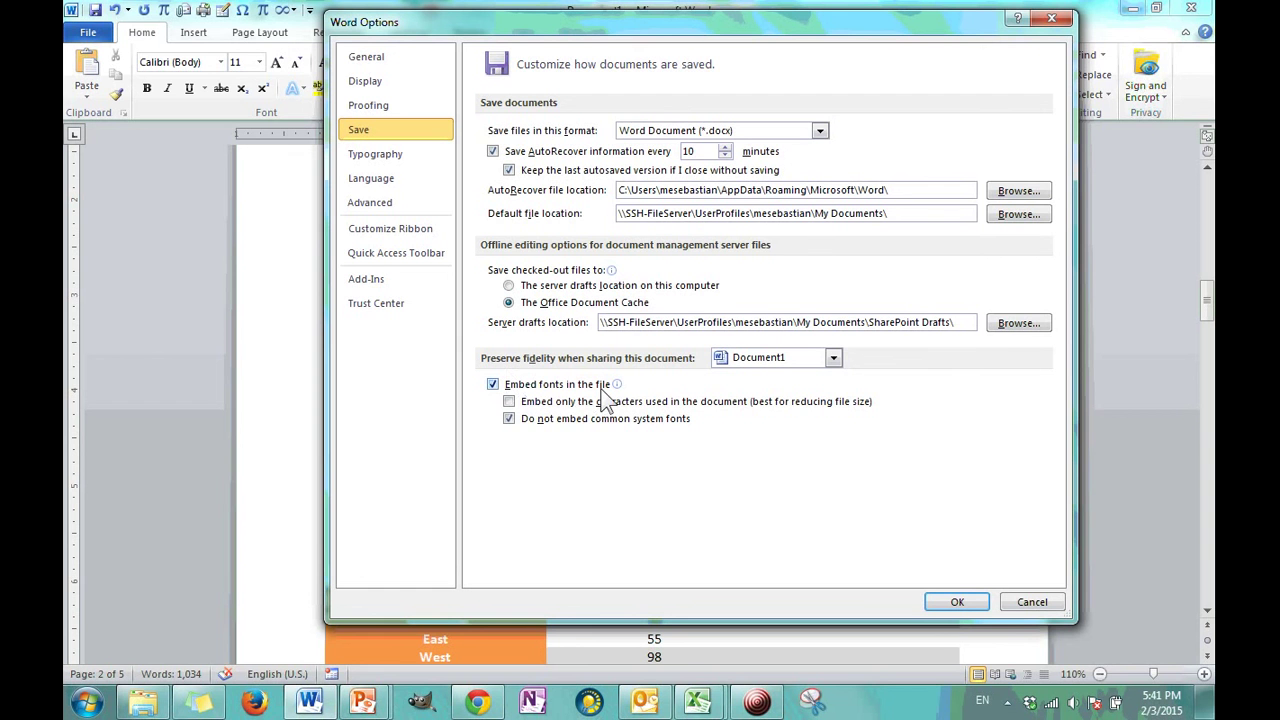
pyautogui.moveTo(602, 393)
pyautogui.click(493, 386)
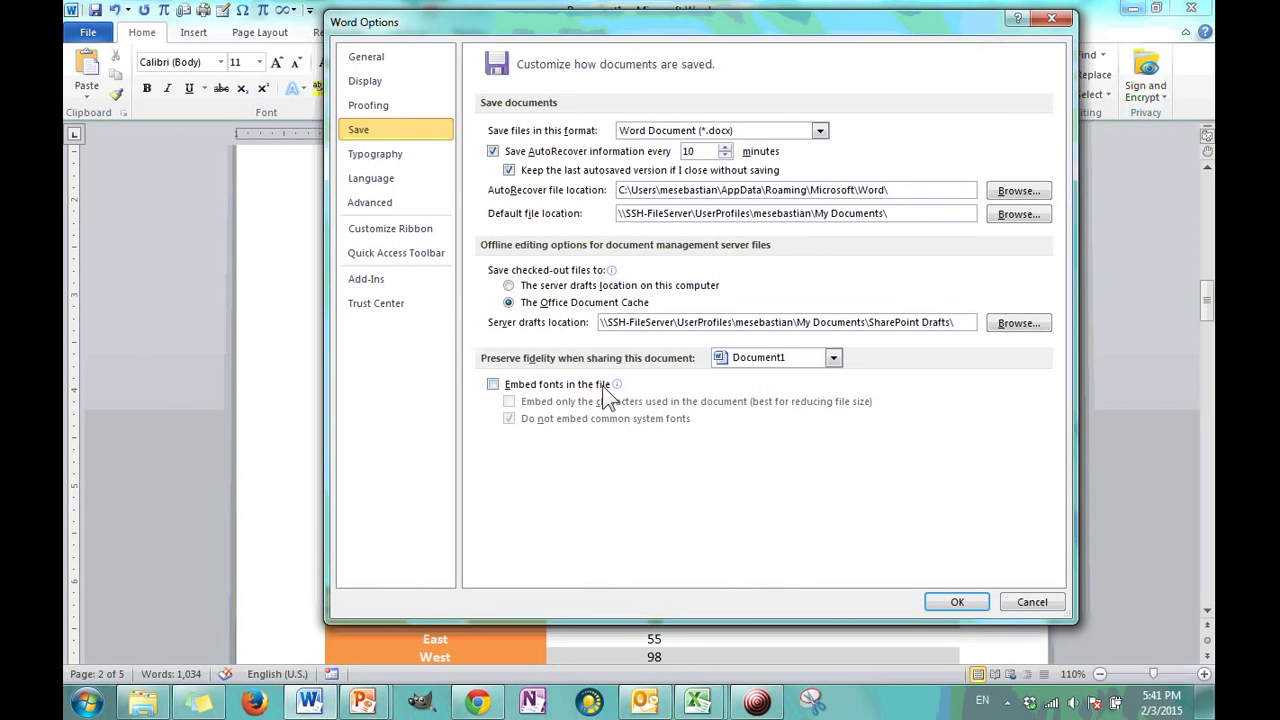
pyautogui.click(493, 385)
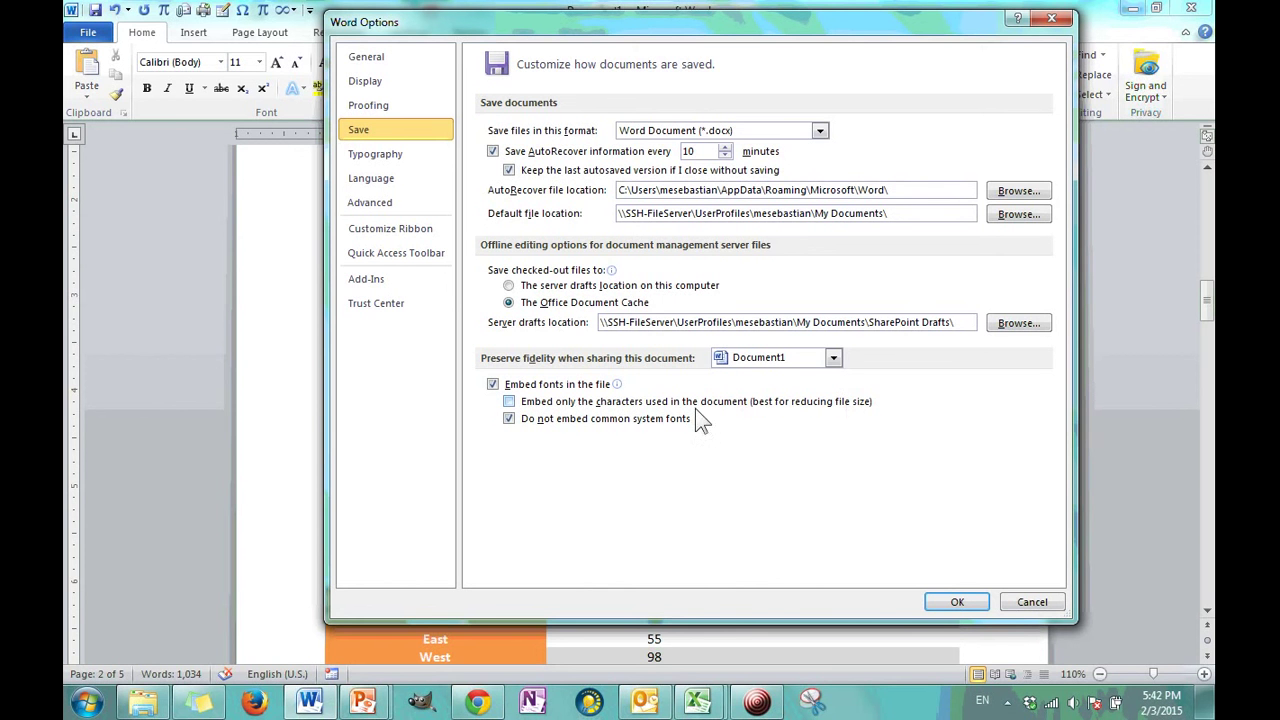
pyautogui.click(509, 402)
pyautogui.click(509, 418)
pyautogui.click(509, 401)
# - Pass through Typography to the Language page and select the English (U.S.) and Chinese (PRC) editing languages
pyautogui.click(395, 160)
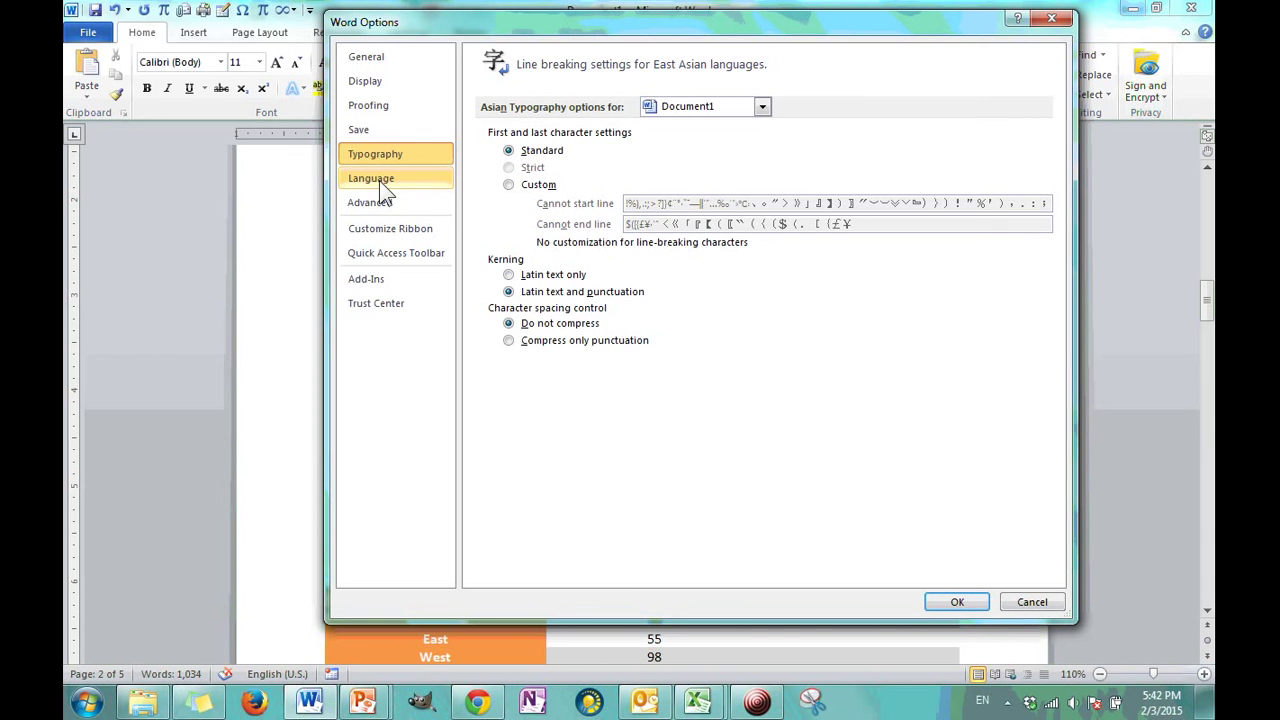
pyautogui.click(379, 180)
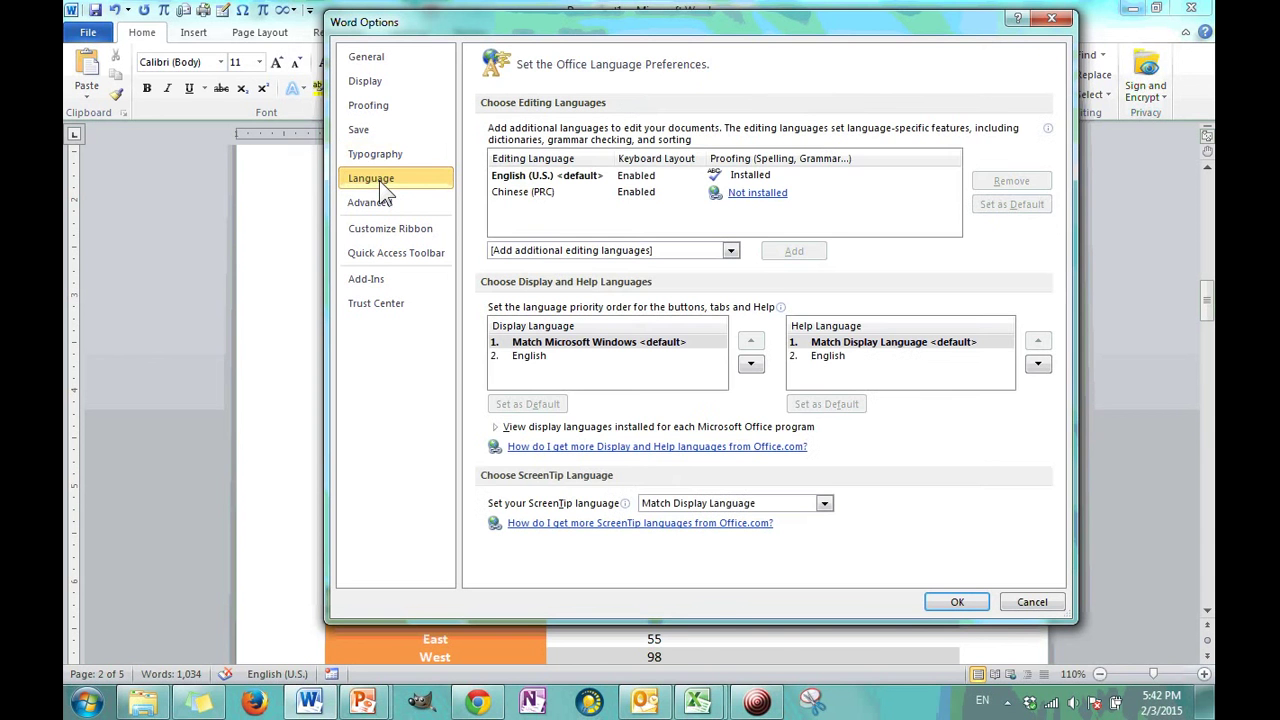
pyautogui.click(573, 180)
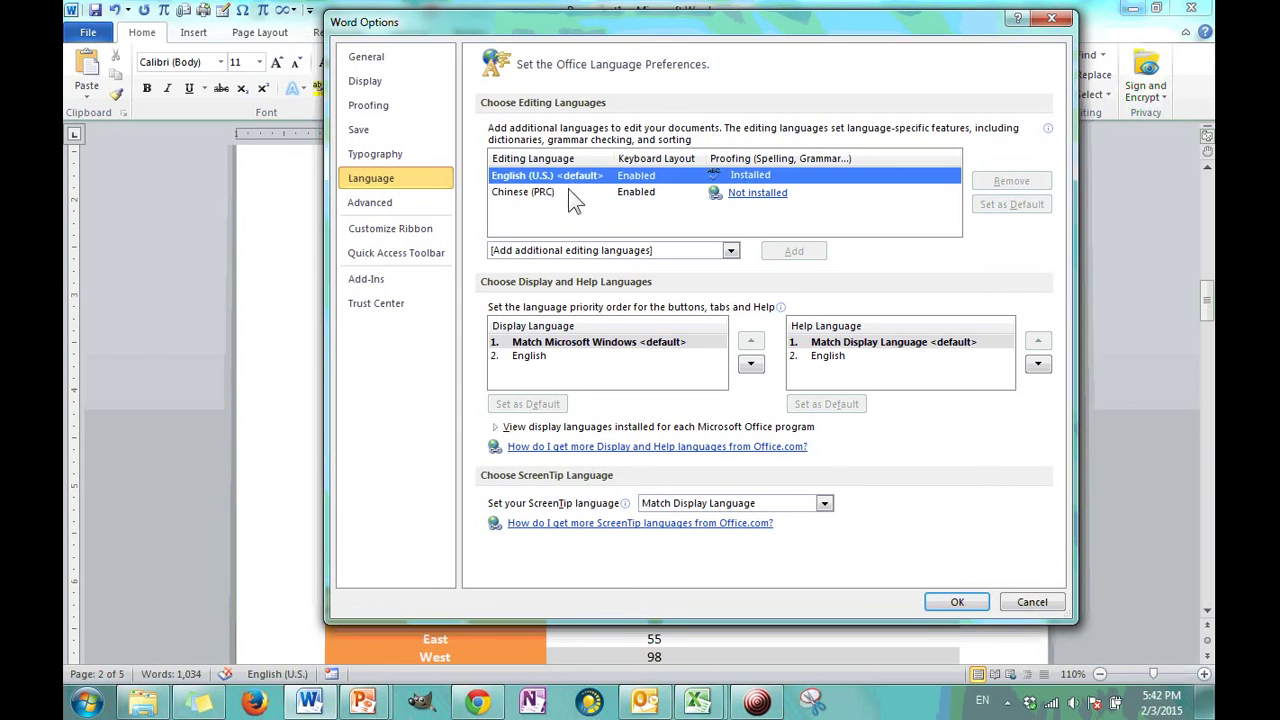
pyautogui.click(562, 192)
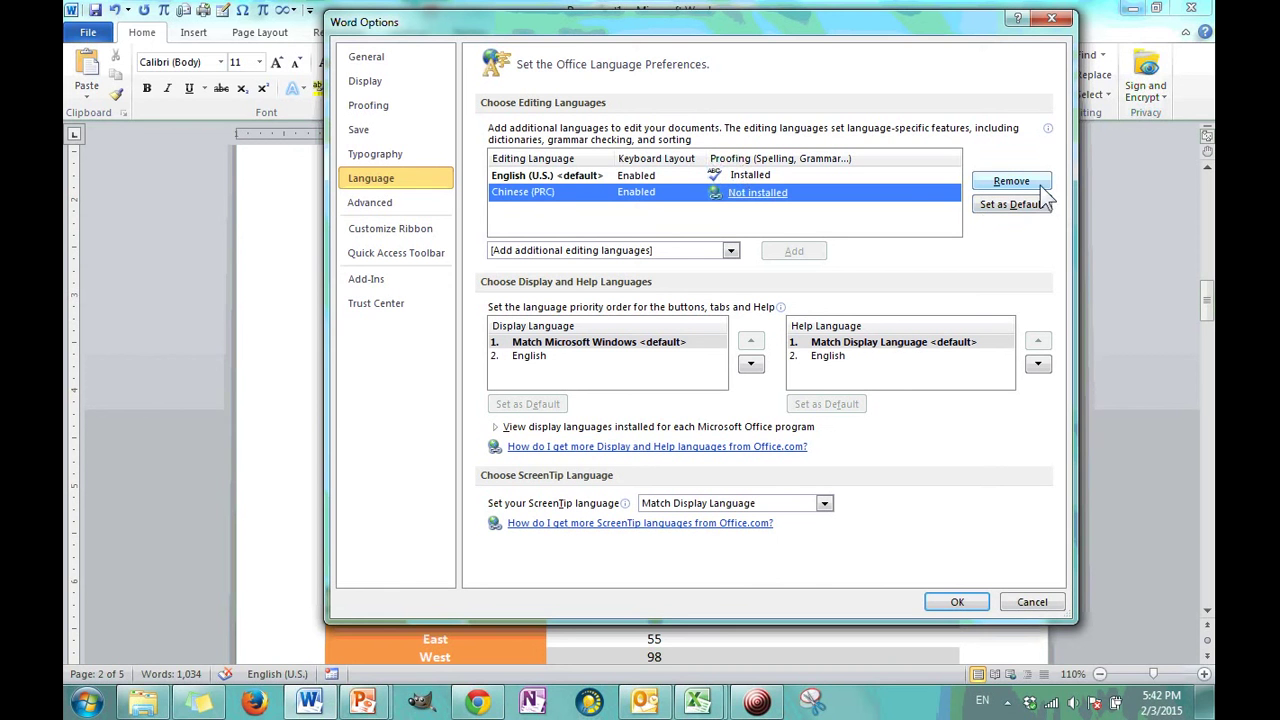
# - Add Edo as an editing language, then view the ScreenTip language choices without changing them
pyautogui.click(731, 250)
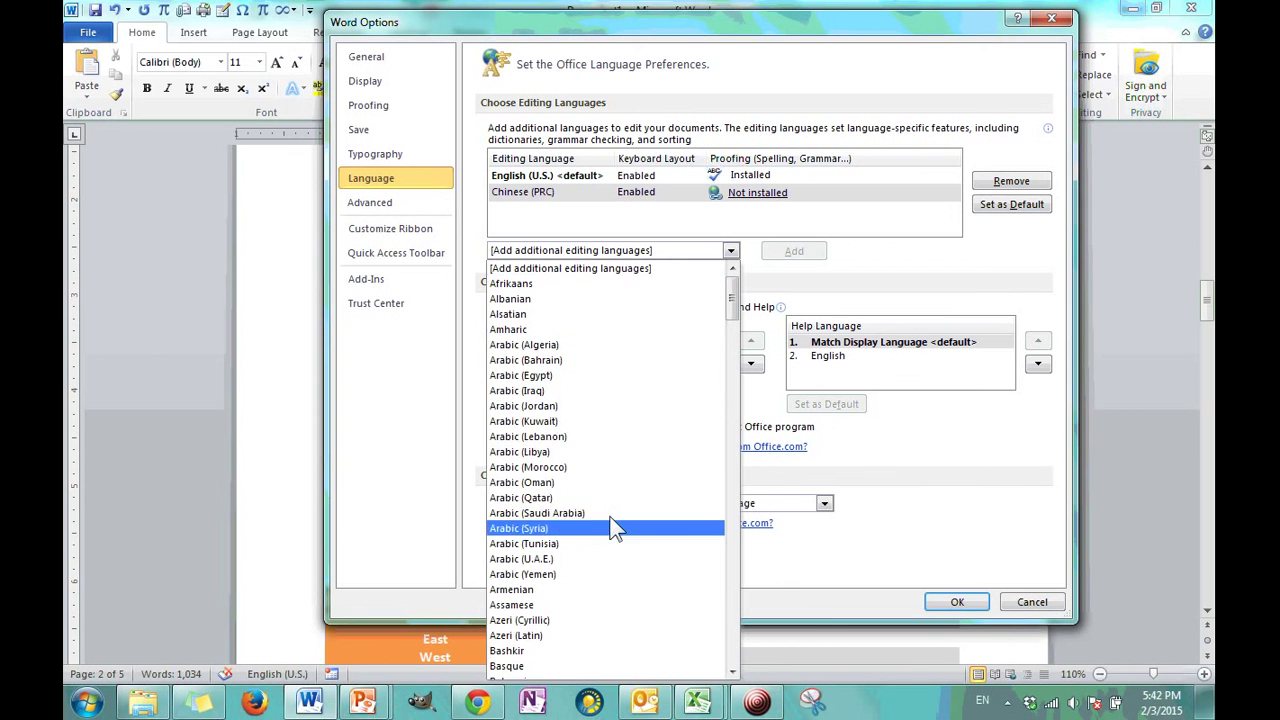
pyautogui.scroll(-15, 590, 510)
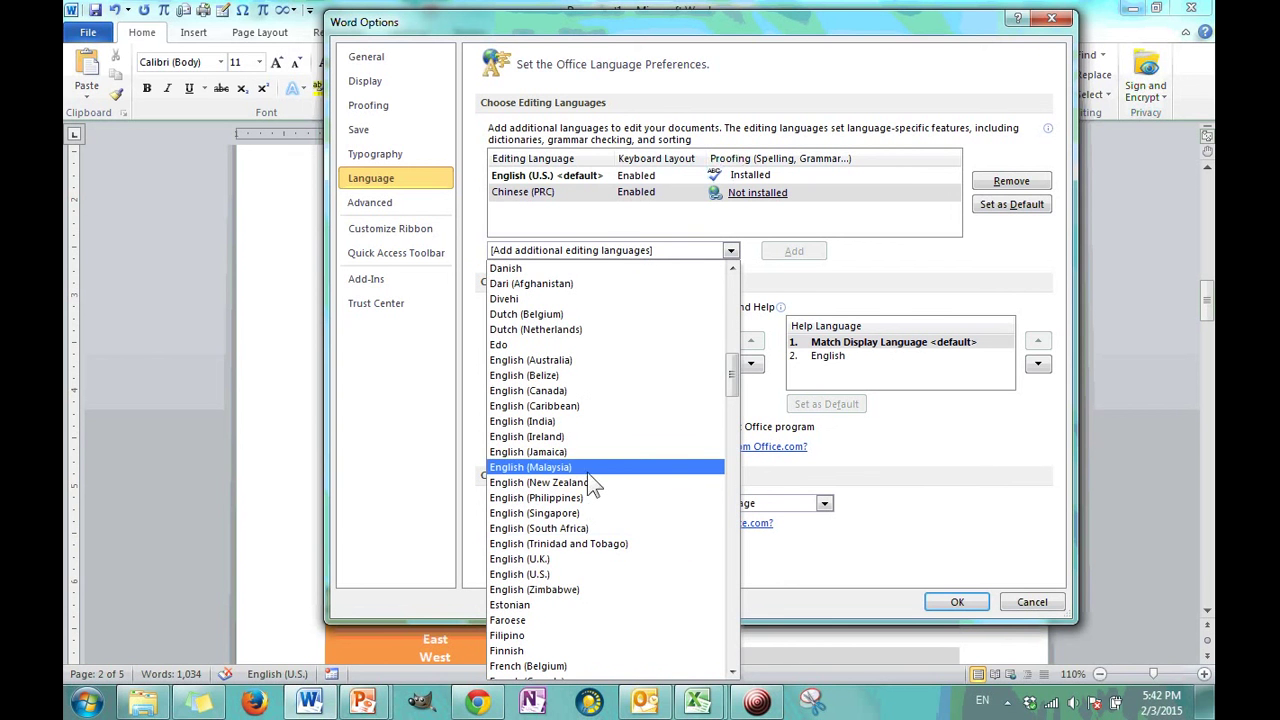
pyautogui.click(542, 345)
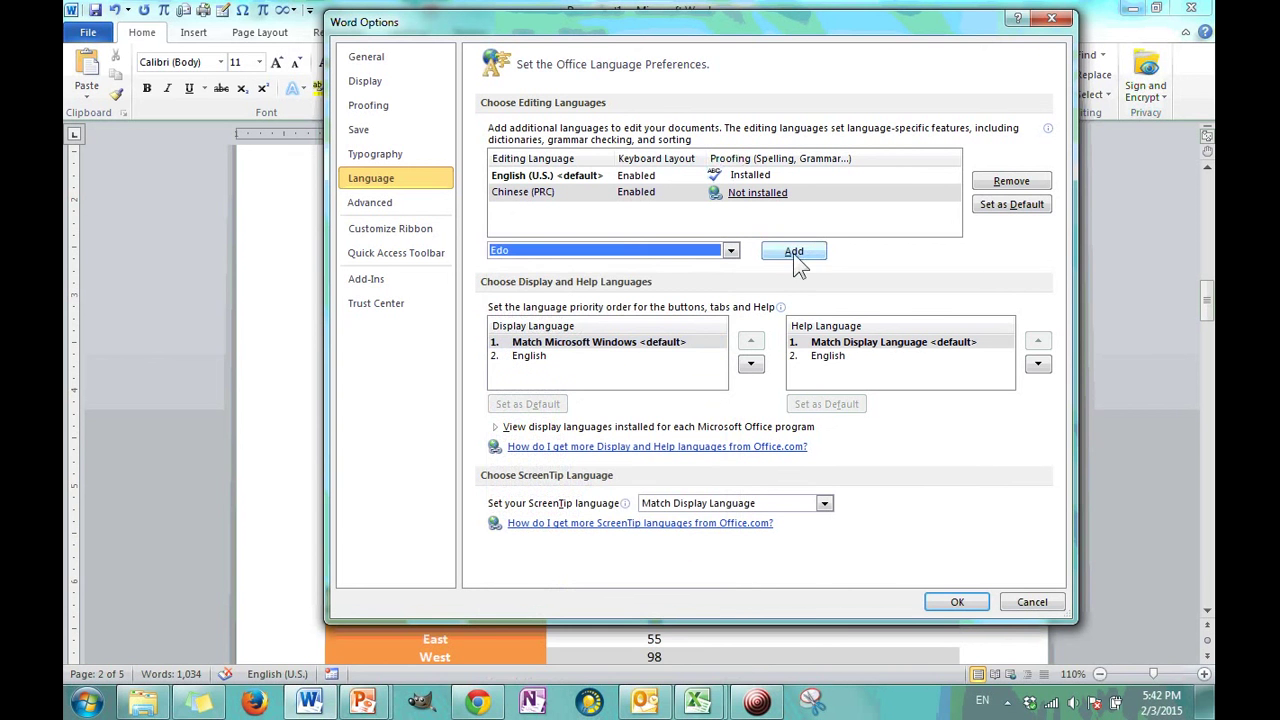
pyautogui.click(794, 252)
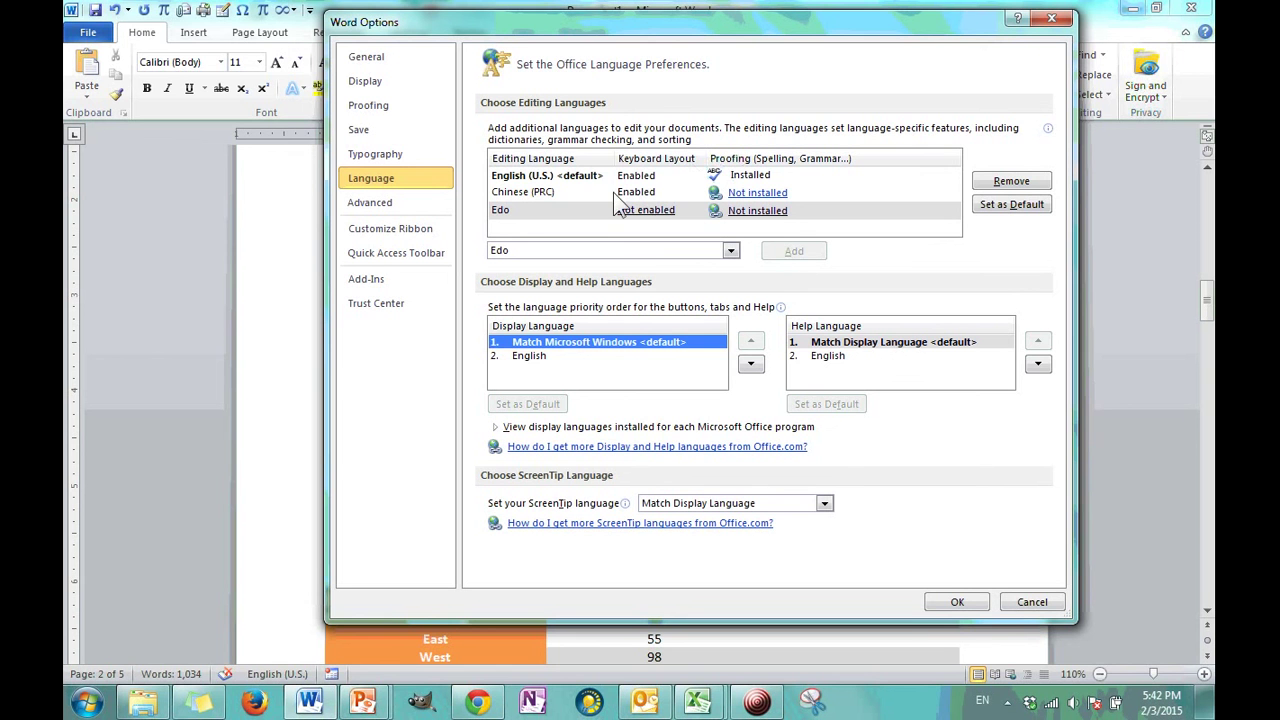
pyautogui.click(824, 504)
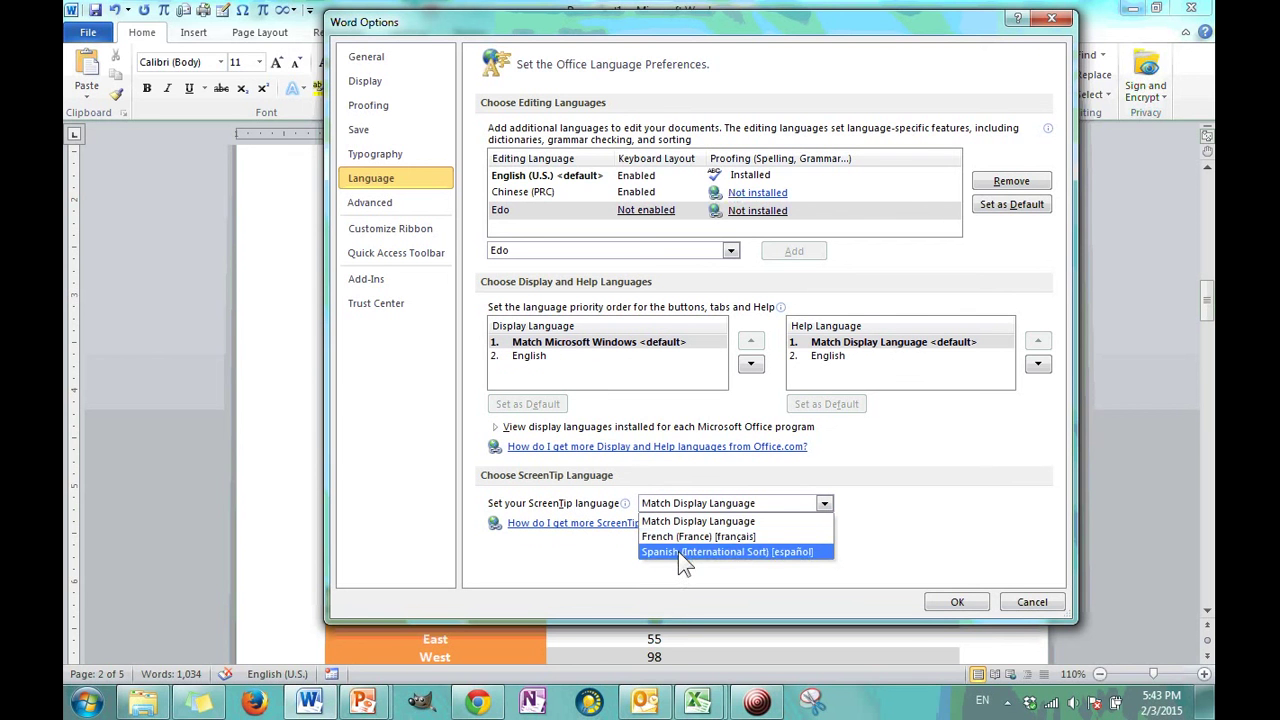
pyautogui.click(912, 508)
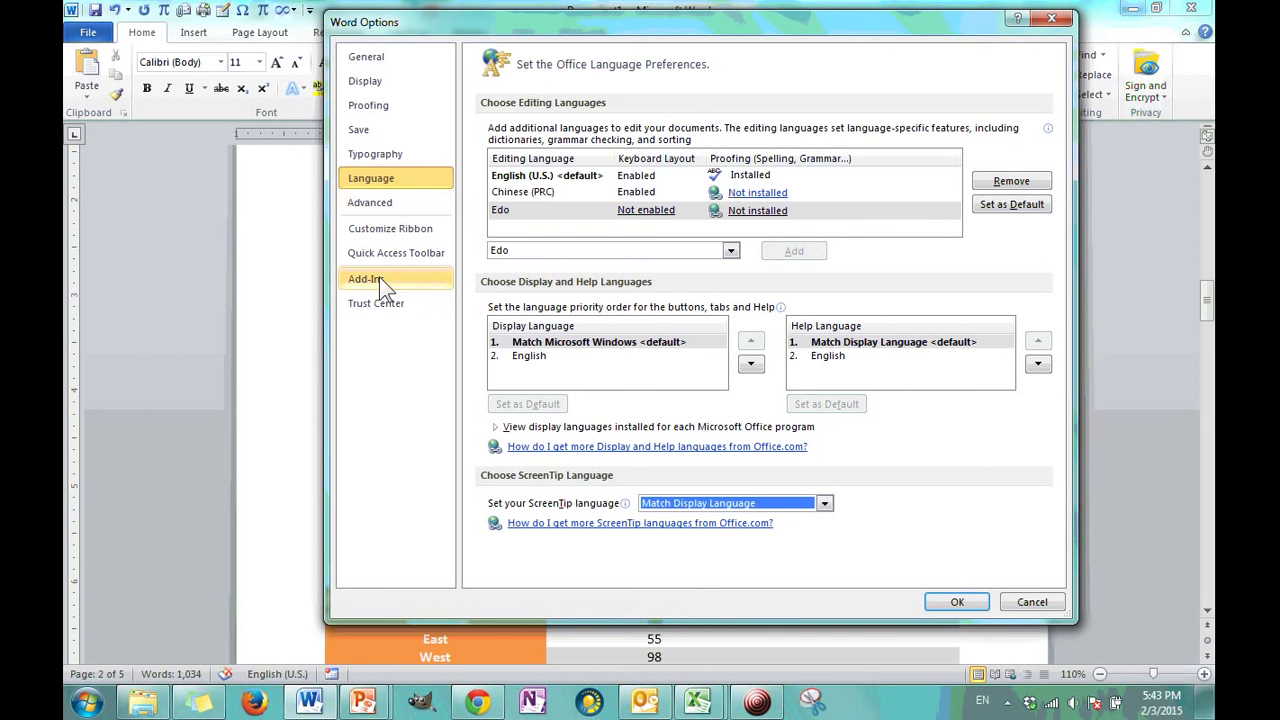
# - Show the Advanced page and toggle the 'Typing replaces selected text' option
pyautogui.click(379, 213)
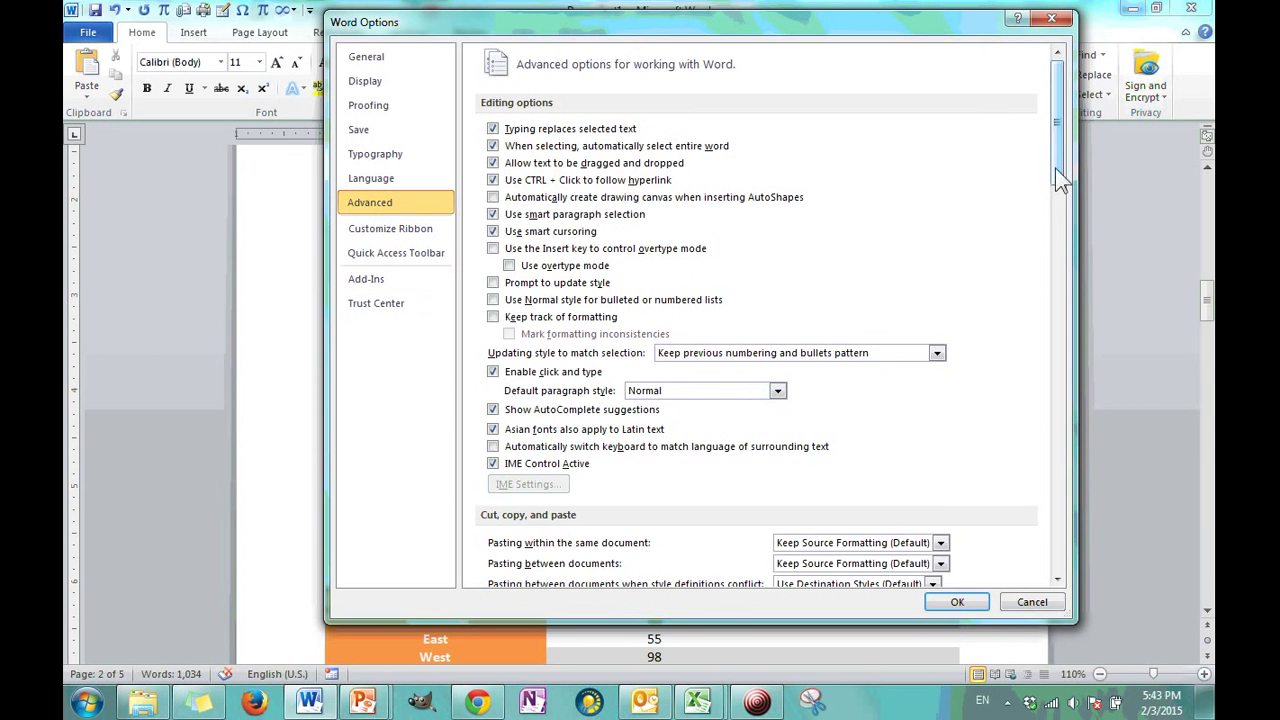
pyautogui.moveTo(1055, 168)
pyautogui.mouseDown()
pyautogui.moveTo(1043, 568)
pyautogui.moveTo(1052, 165)
pyautogui.mouseUp()
pyautogui.click(492, 129)
# - Toggle 'Do not compress images in file' back and forth, leaving image compression on
pyautogui.scroll(-1, 1058, 156)
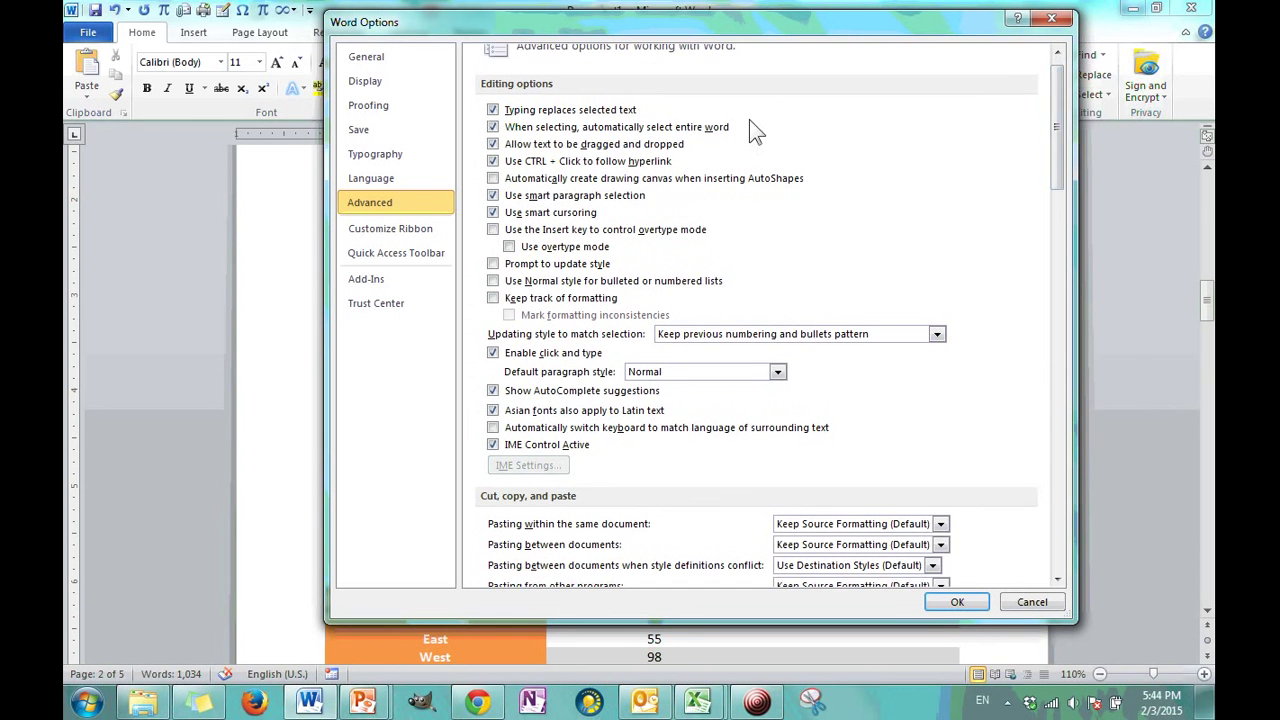
pyautogui.moveTo(1063, 156); pyautogui.dragTo(1060, 240)
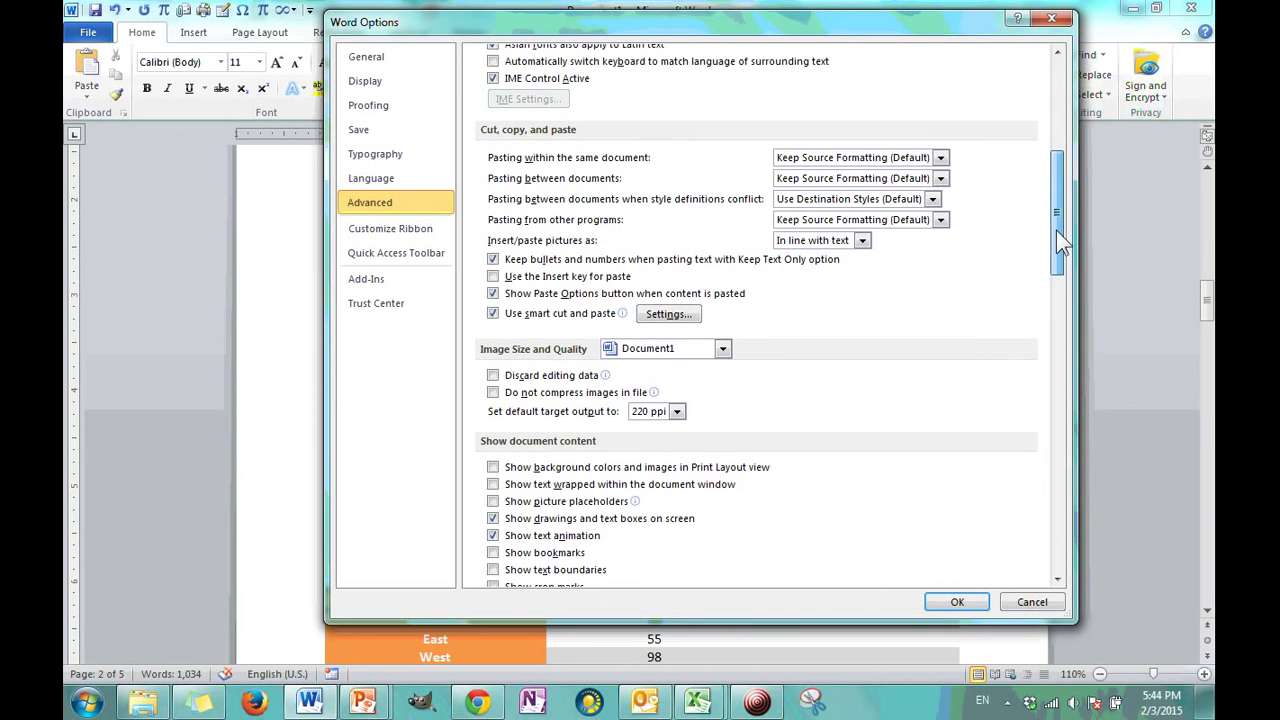
pyautogui.moveTo(1056, 230); pyautogui.dragTo(1055, 233)
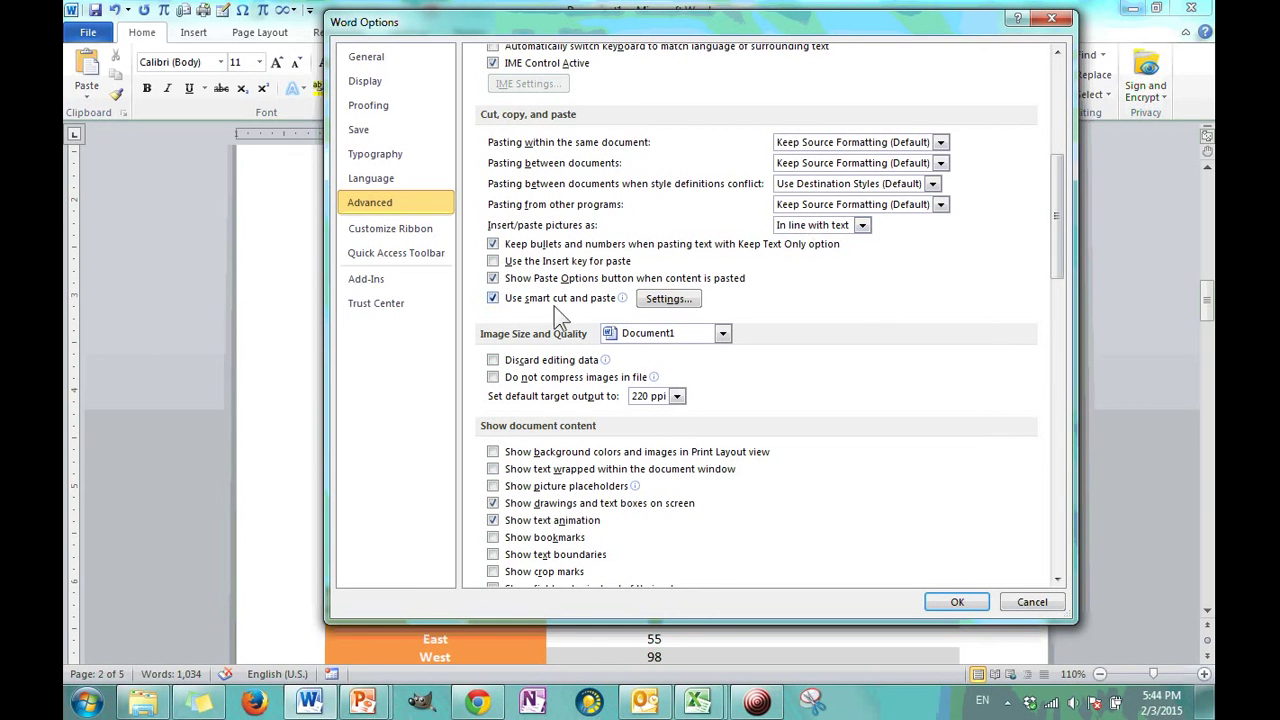
pyautogui.click(493, 378)
pyautogui.click(493, 378)
pyautogui.moveTo(641, 385)
pyautogui.click(493, 378)
pyautogui.moveTo(1057, 216); pyautogui.dragTo(1057, 260)
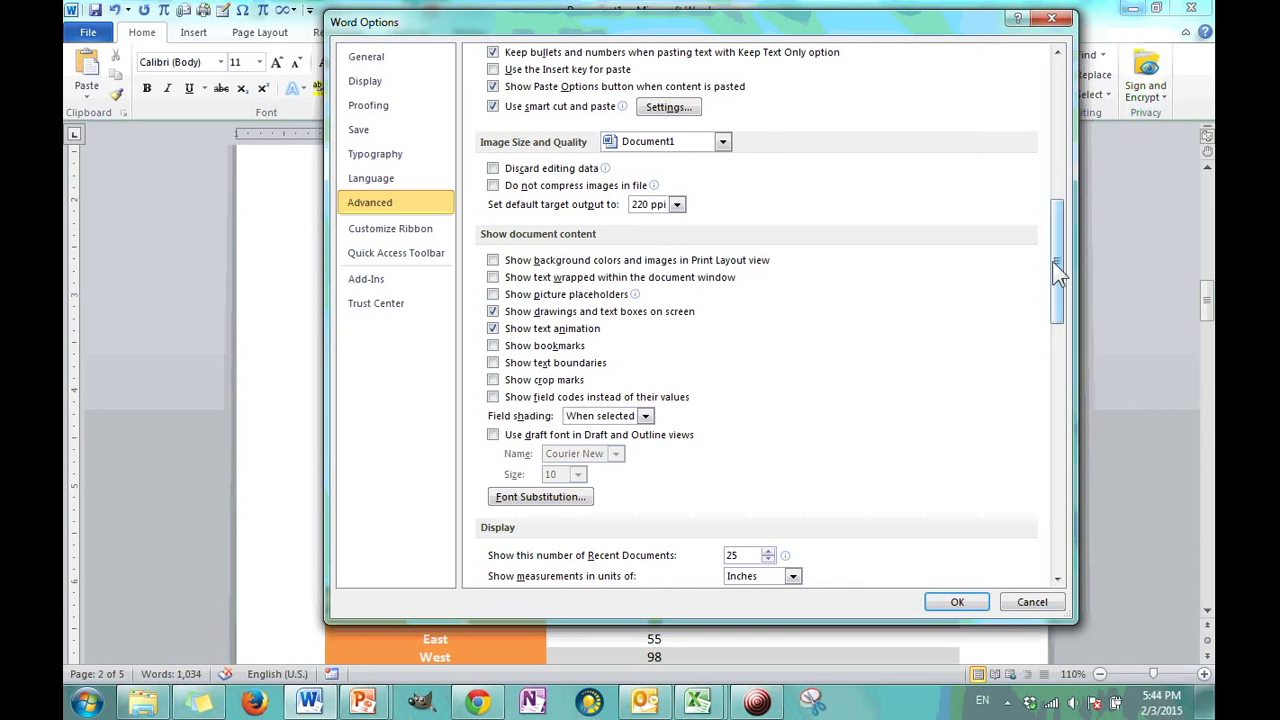
pyautogui.moveTo(1053, 261); pyautogui.dragTo(1055, 332)
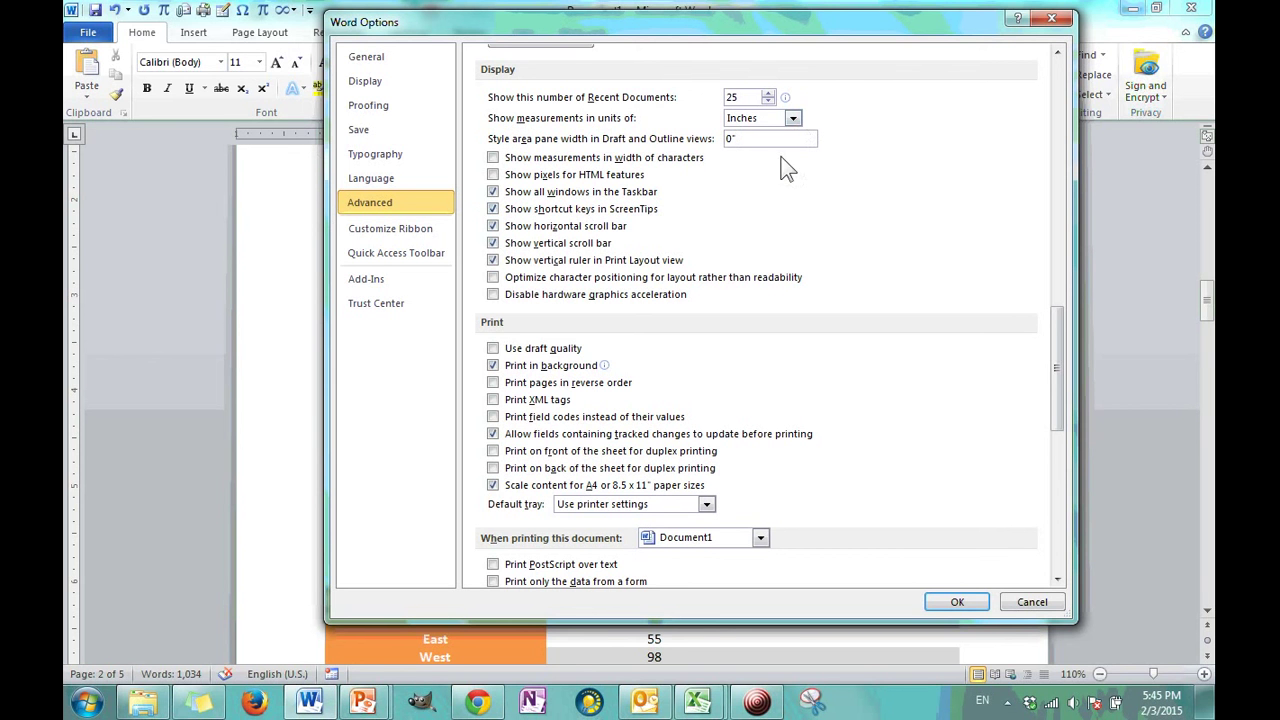
pyautogui.click(793, 119)
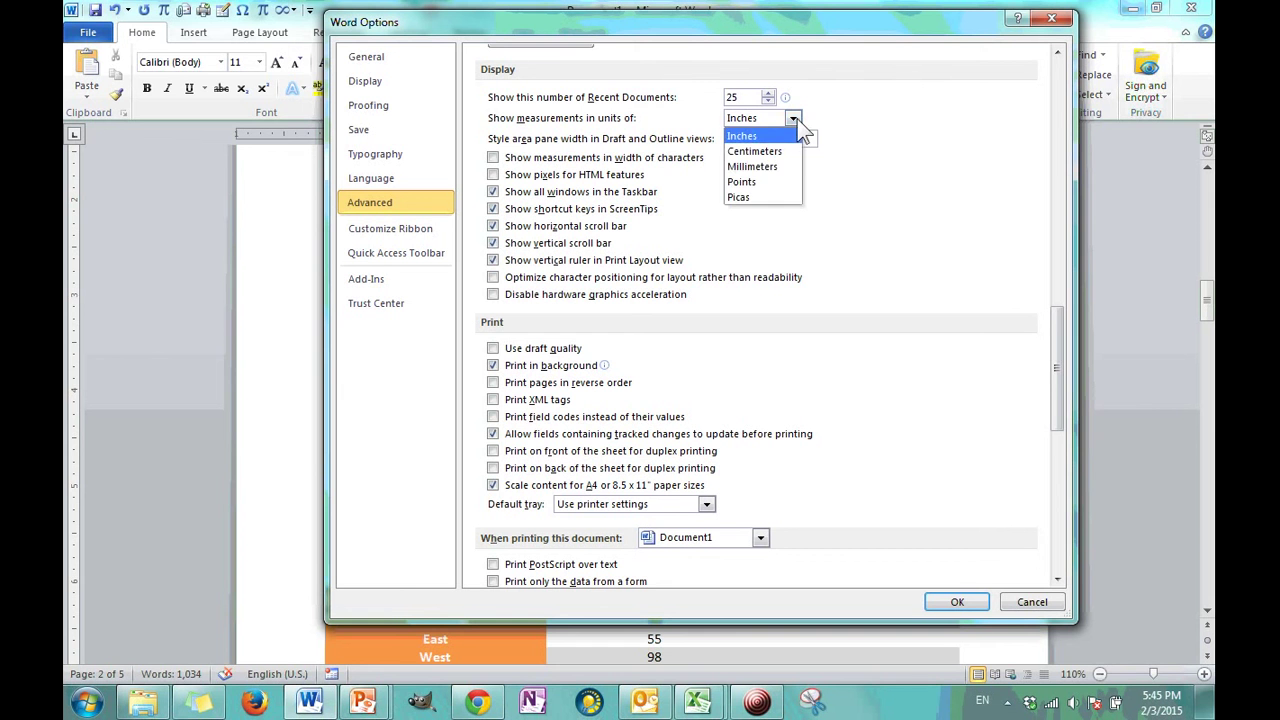
pyautogui.press('Down')
pyautogui.click(793, 119)
pyautogui.click(793, 119)
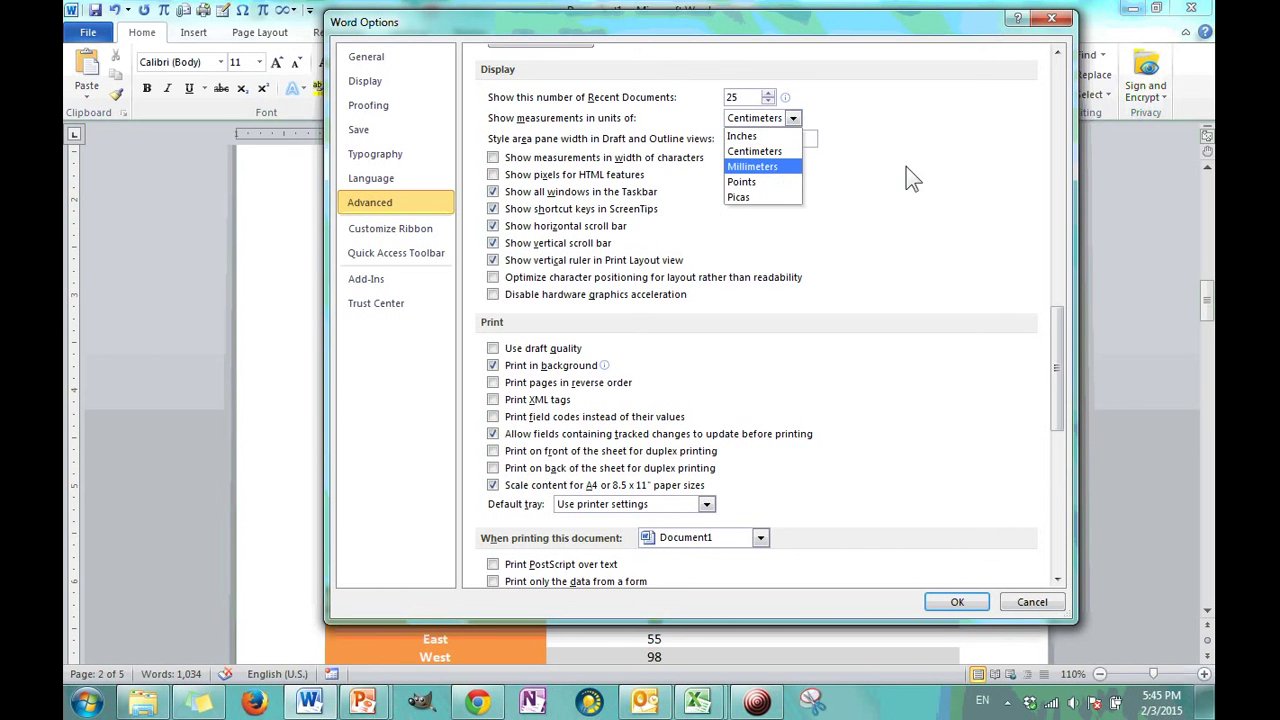
pyautogui.click(858, 150)
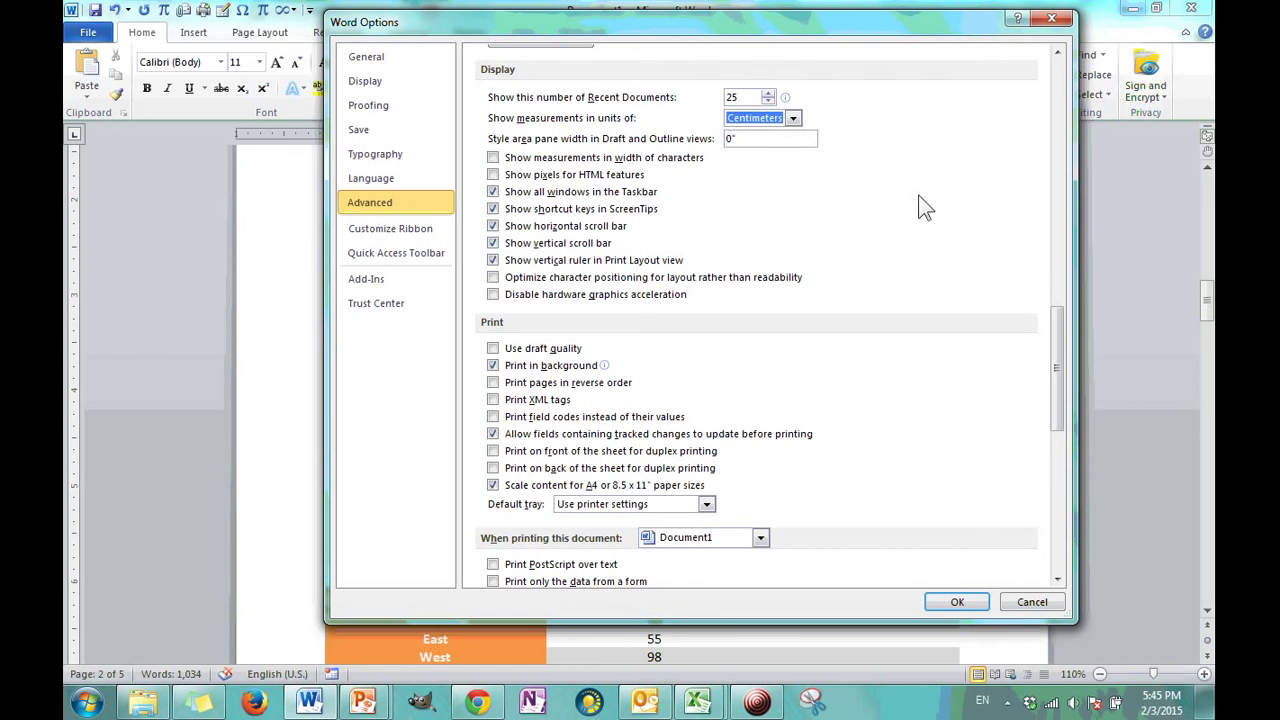
pyautogui.click(794, 118)
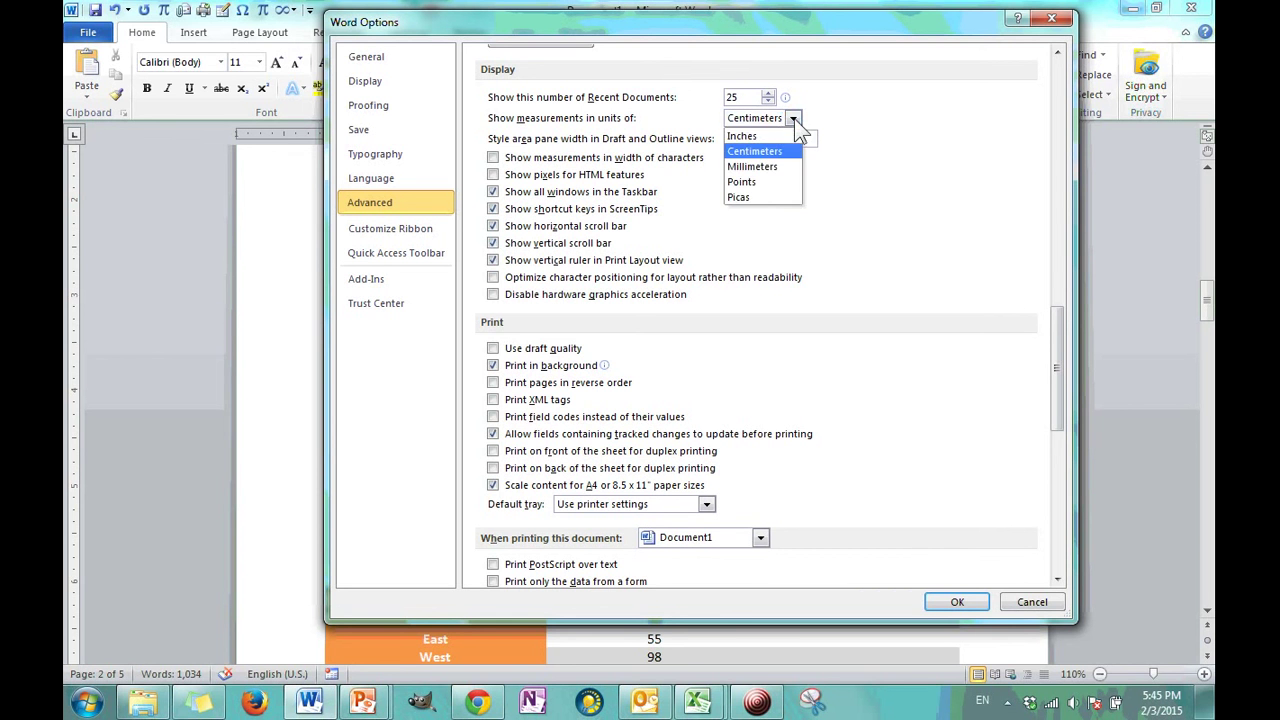
pyautogui.click(745, 135)
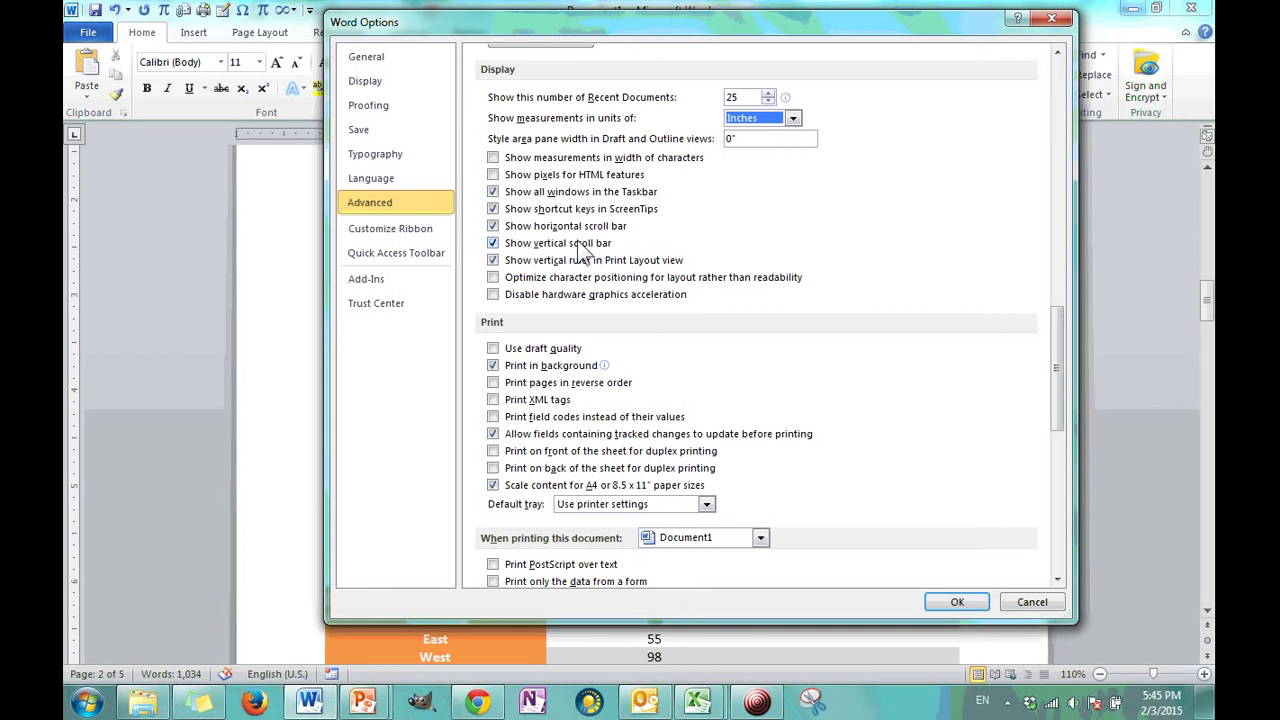
pyautogui.moveTo(1054, 338); pyautogui.dragTo(1040, 380)
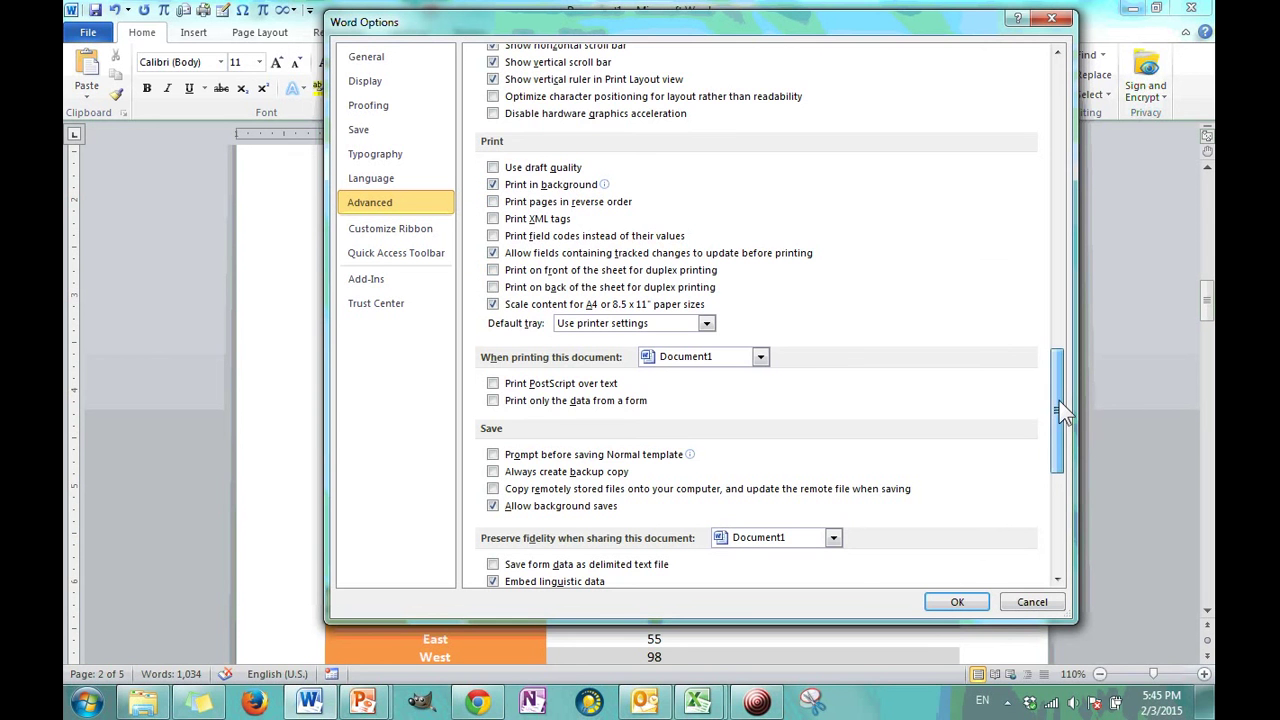
pyautogui.moveTo(1063, 412); pyautogui.dragTo(1051, 479)
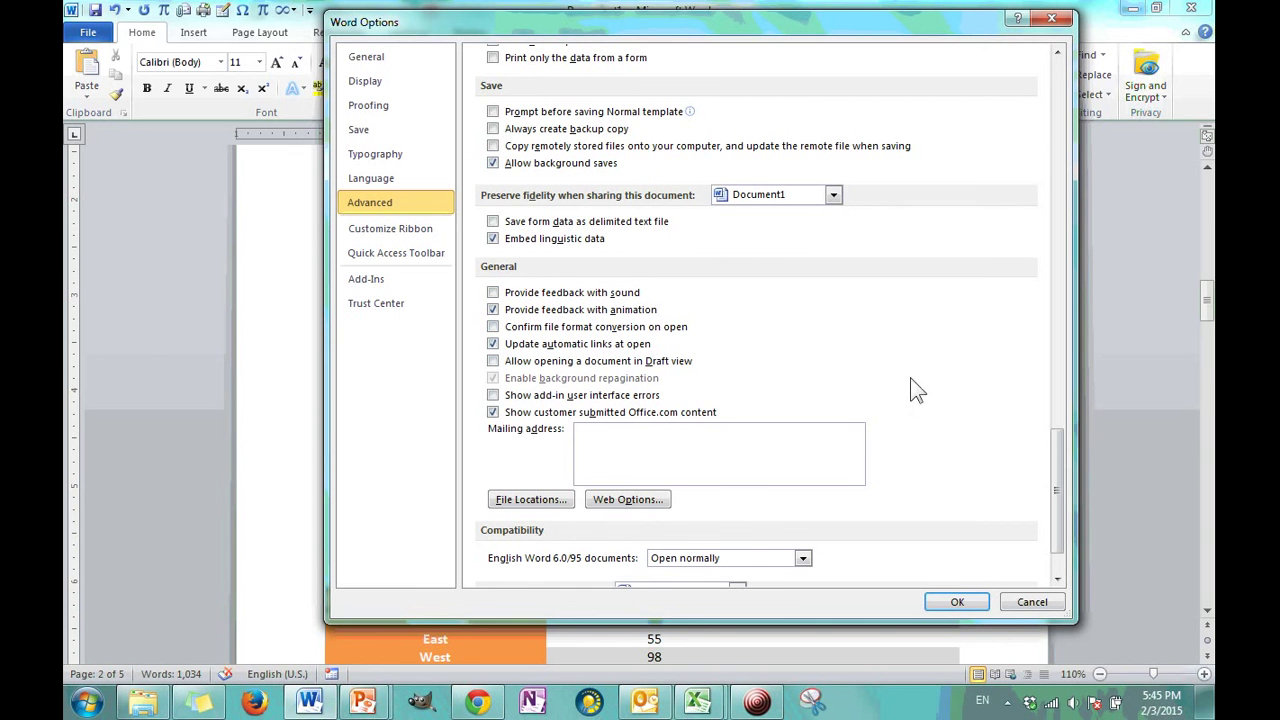
pyautogui.moveTo(1058, 437)
pyautogui.mouseDown()
pyautogui.moveTo(1054, 476)
pyautogui.moveTo(1054, 447)
pyautogui.mouseUp()
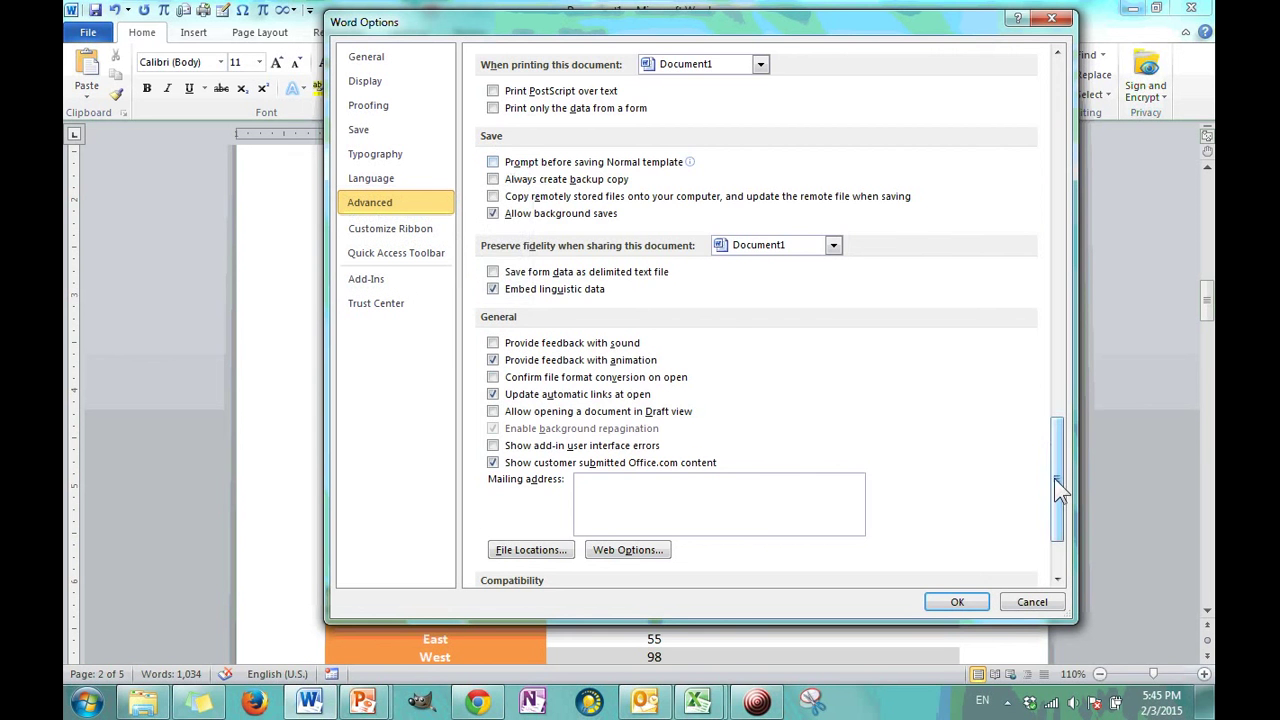
pyautogui.moveTo(1054, 478); pyautogui.dragTo(1046, 120)
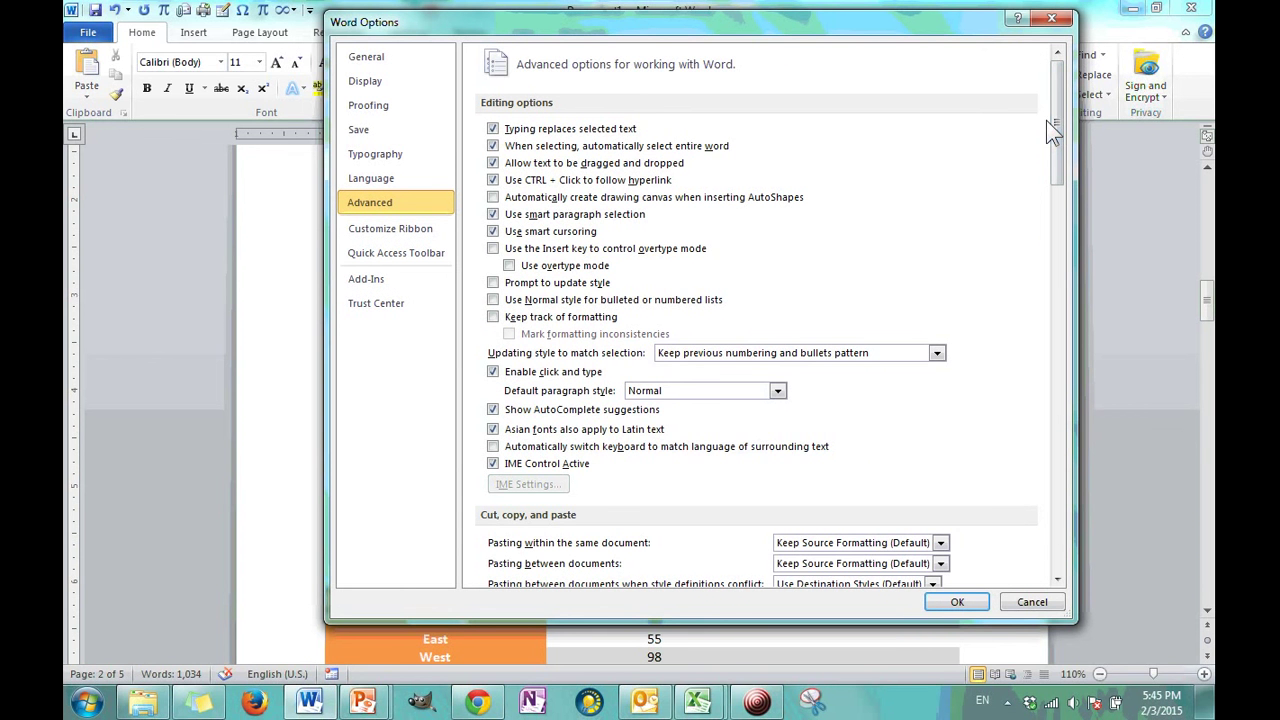
# - Browse the Customize Ribbon, Quick Access Toolbar, Add-Ins and Trust Center pages, ending on Add-Ins
pyautogui.click(373, 229)
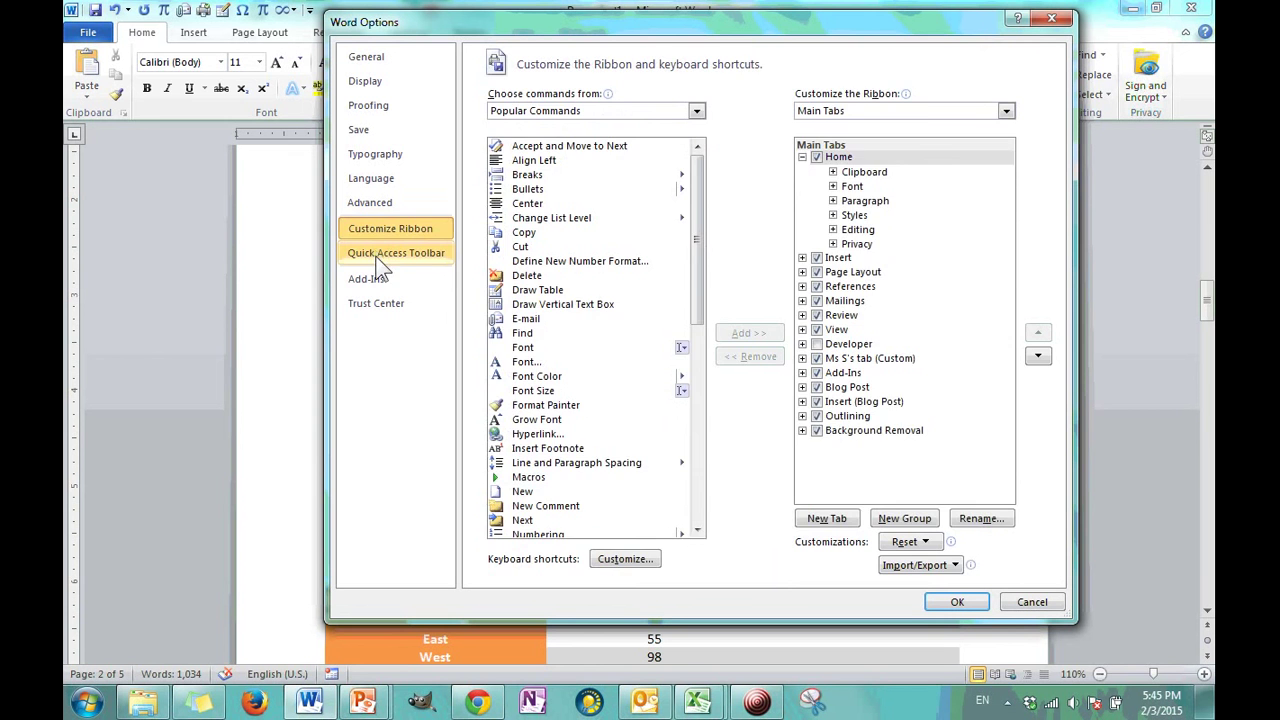
pyautogui.click(376, 253)
pyautogui.click(367, 278)
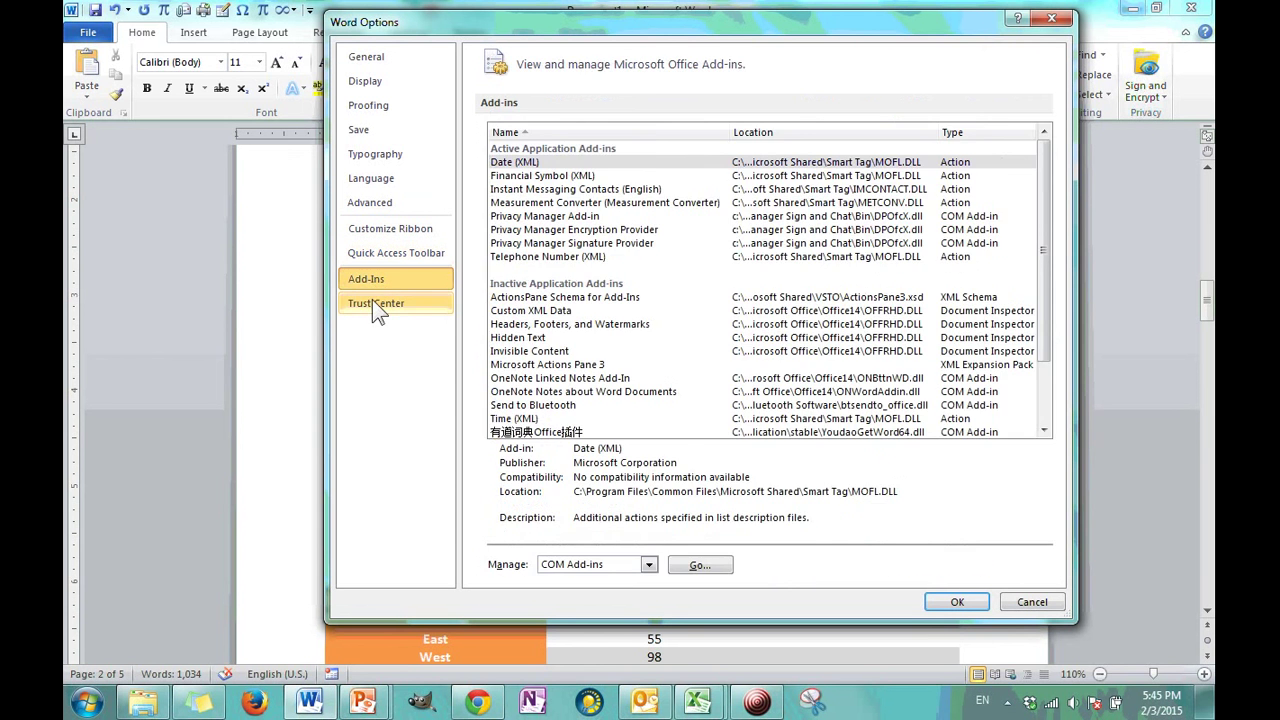
pyautogui.click(374, 304)
pyautogui.click(382, 278)
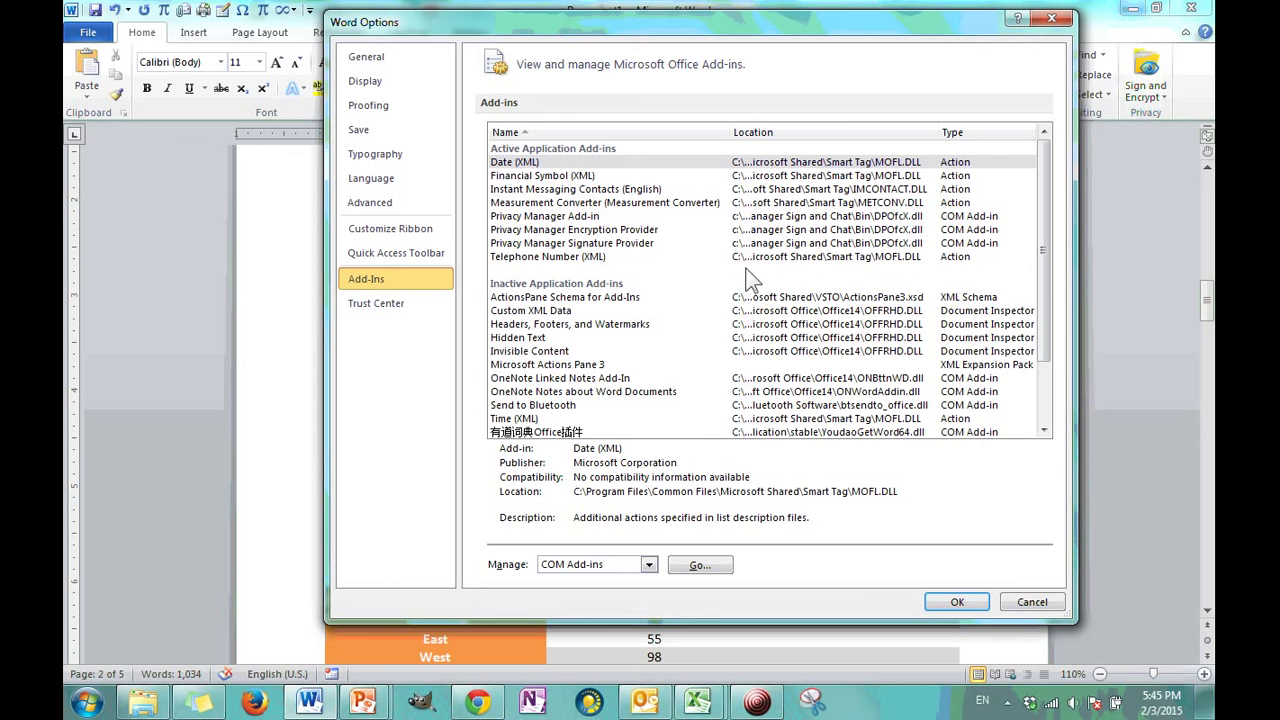
# - Switch between Customize Ribbon and Quick Access Toolbar pages, finishing on Quick Access Toolbar
pyautogui.click(367, 230)
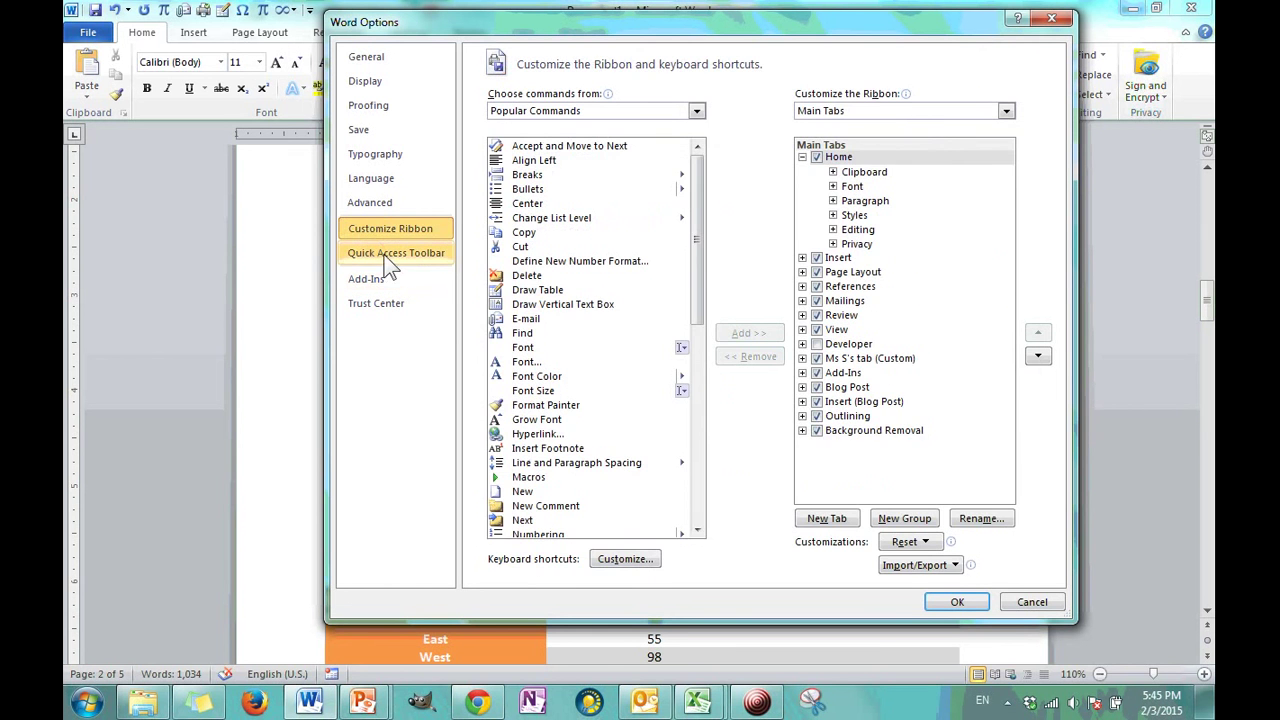
pyautogui.click(392, 251)
pyautogui.click(389, 232)
pyautogui.click(390, 254)
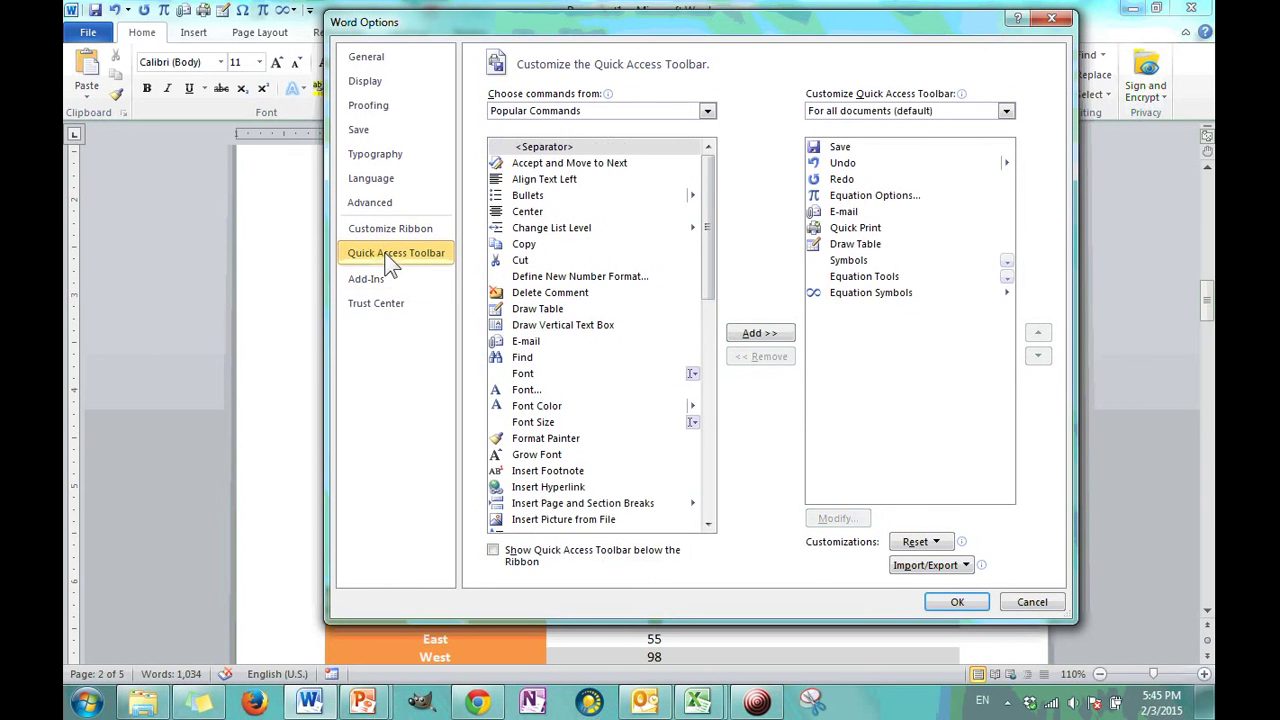